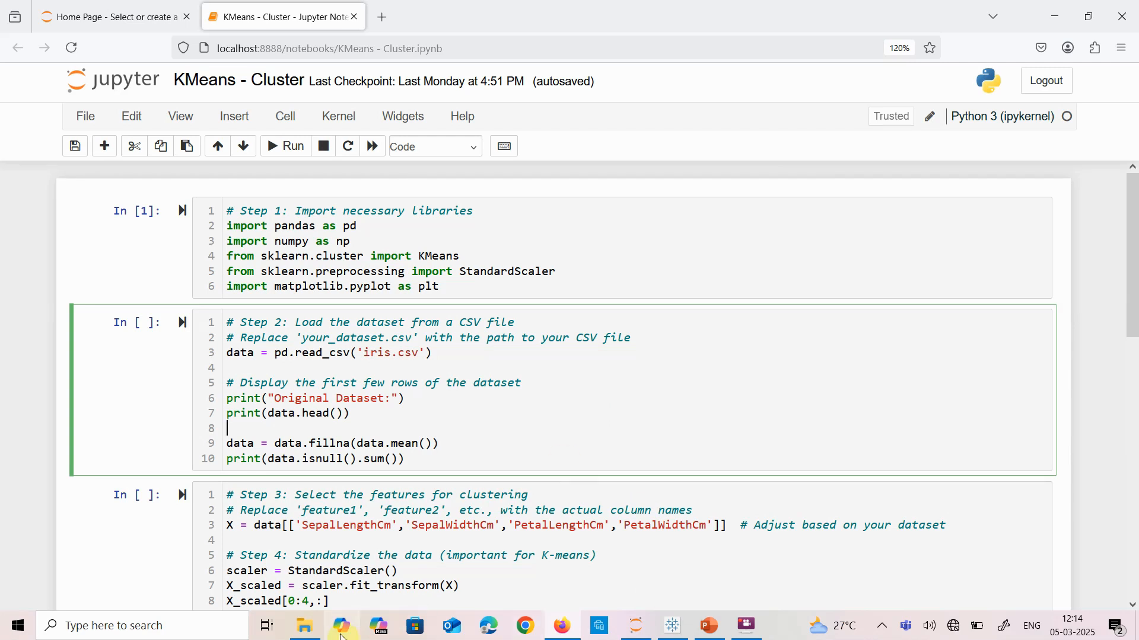
Step: Open iris.csv from the Downloads folder in Excel to examine its feature columns and rows, and return to the Jupyter notebook in Firefox
click(310, 632)
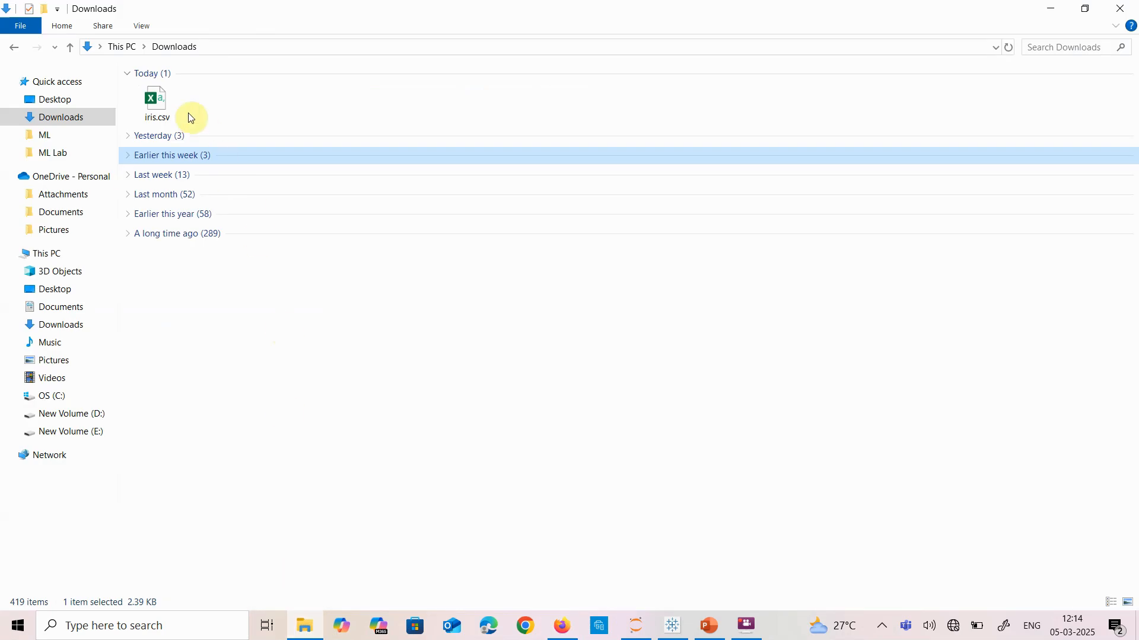
click(164, 105)
double_click(164, 106)
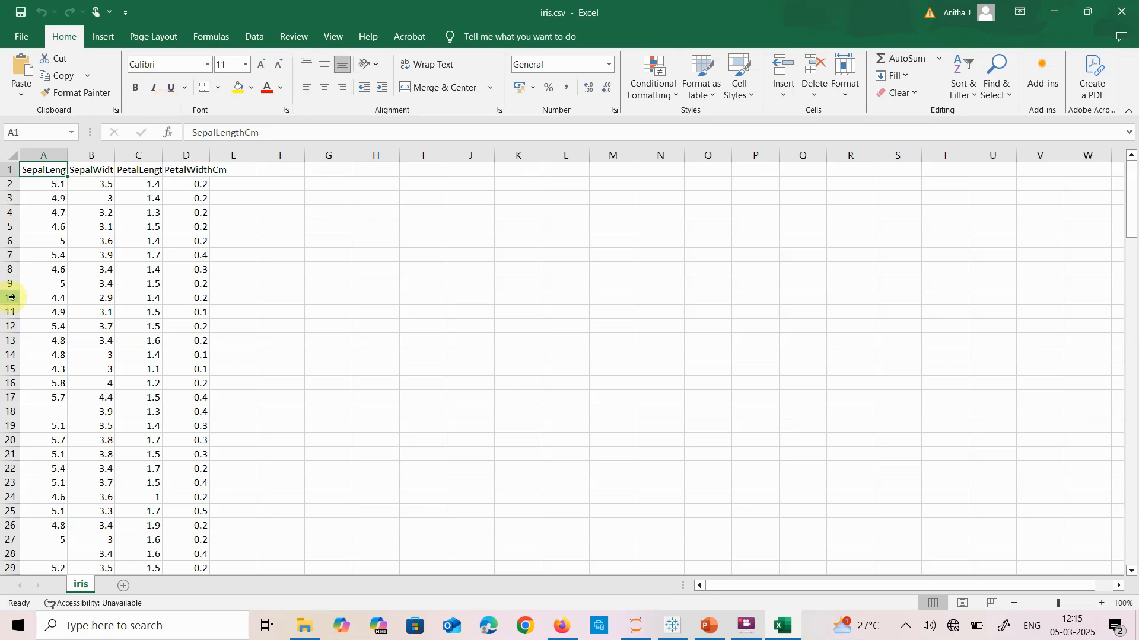
scroll(136, 375, down, 1)
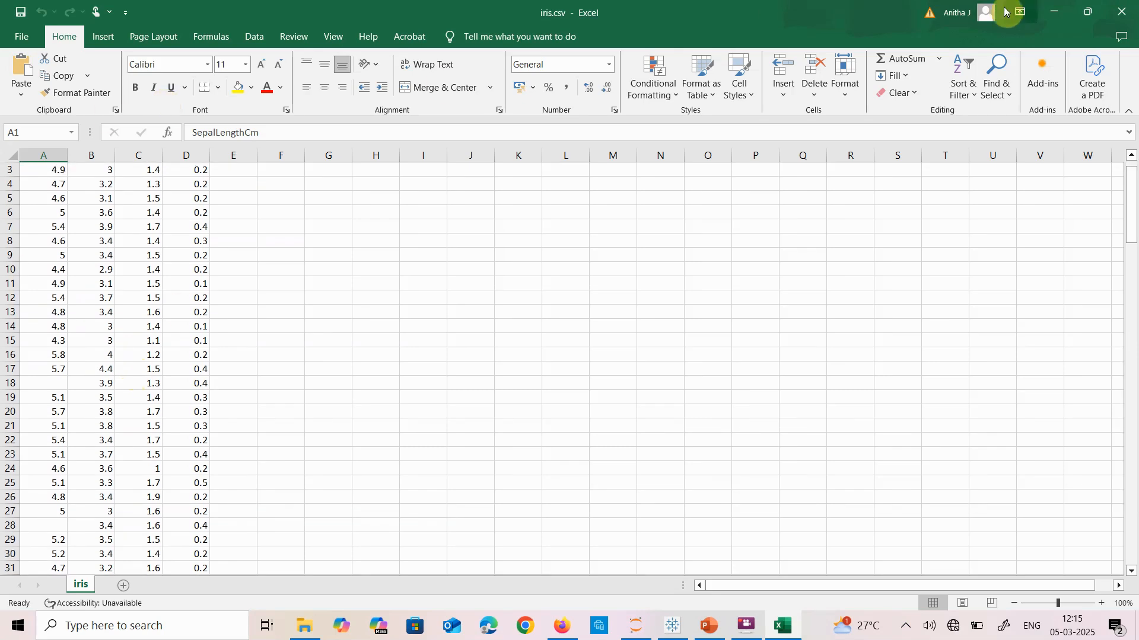
click(1119, 15)
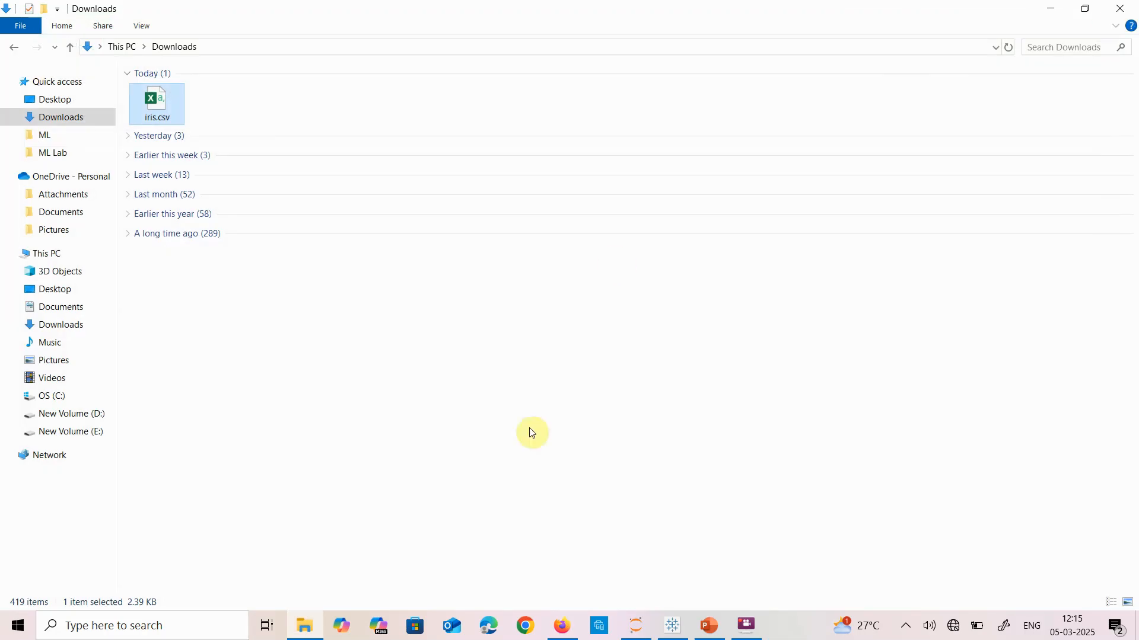
click(554, 635)
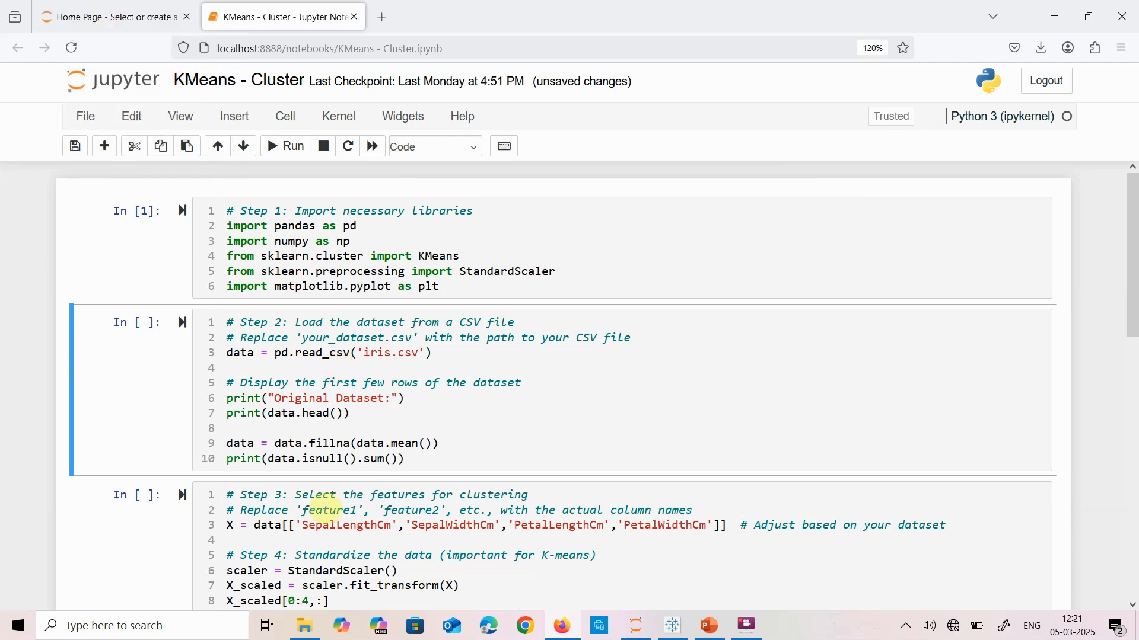
Step: Upload iris.csv from the Downloads folder to the root directory of the Jupyter file browser
click(306, 628)
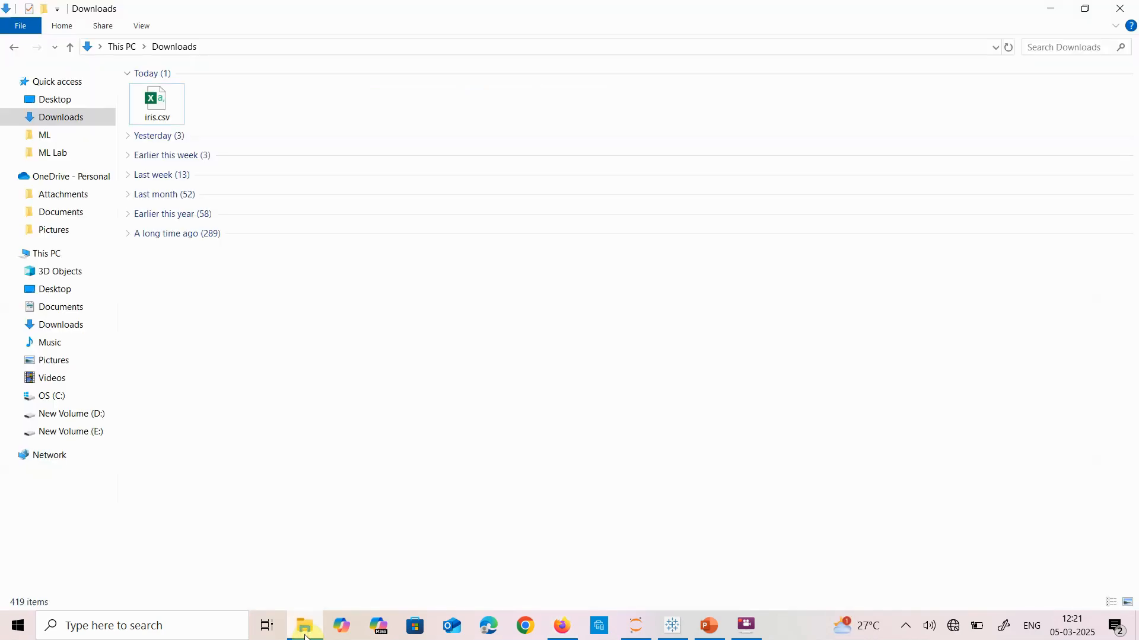
click(305, 629)
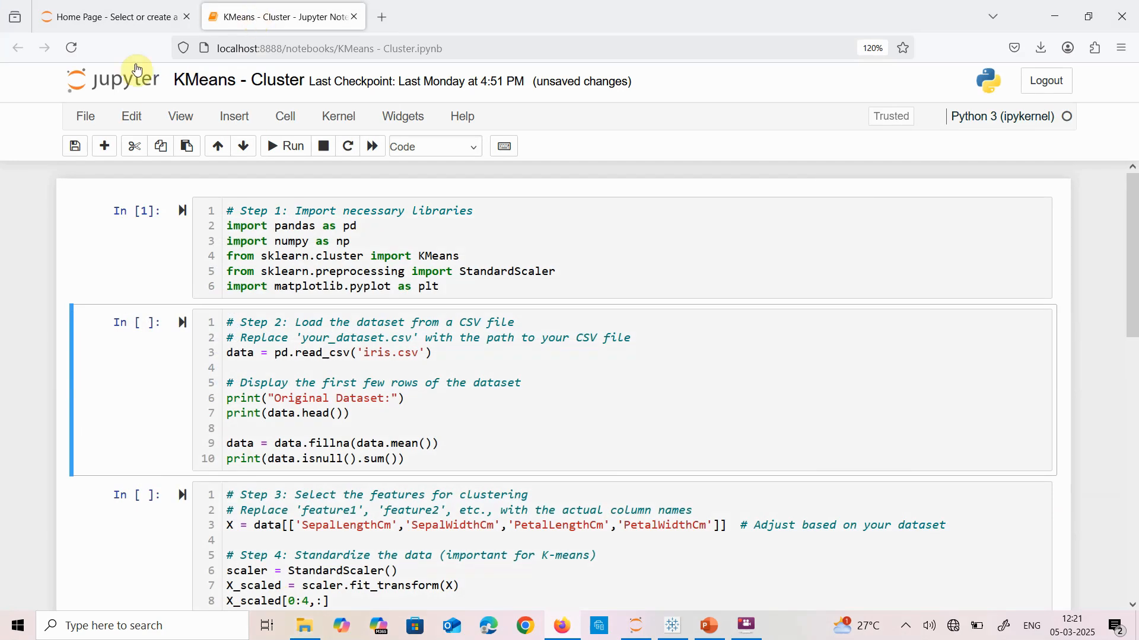
click(118, 17)
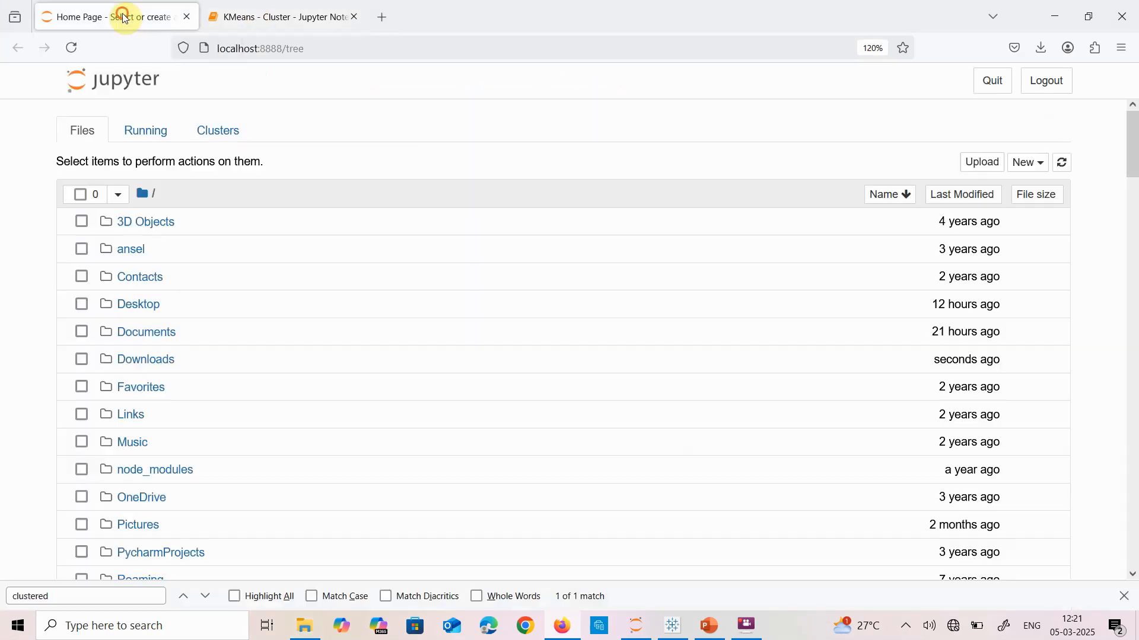
click(980, 169)
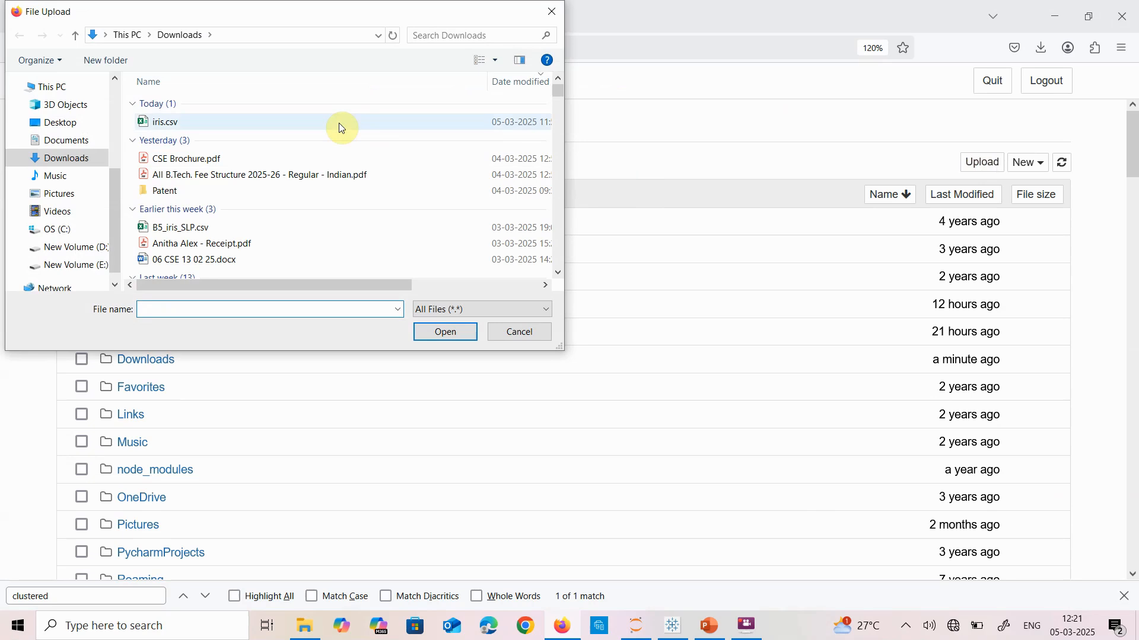
double_click(222, 124)
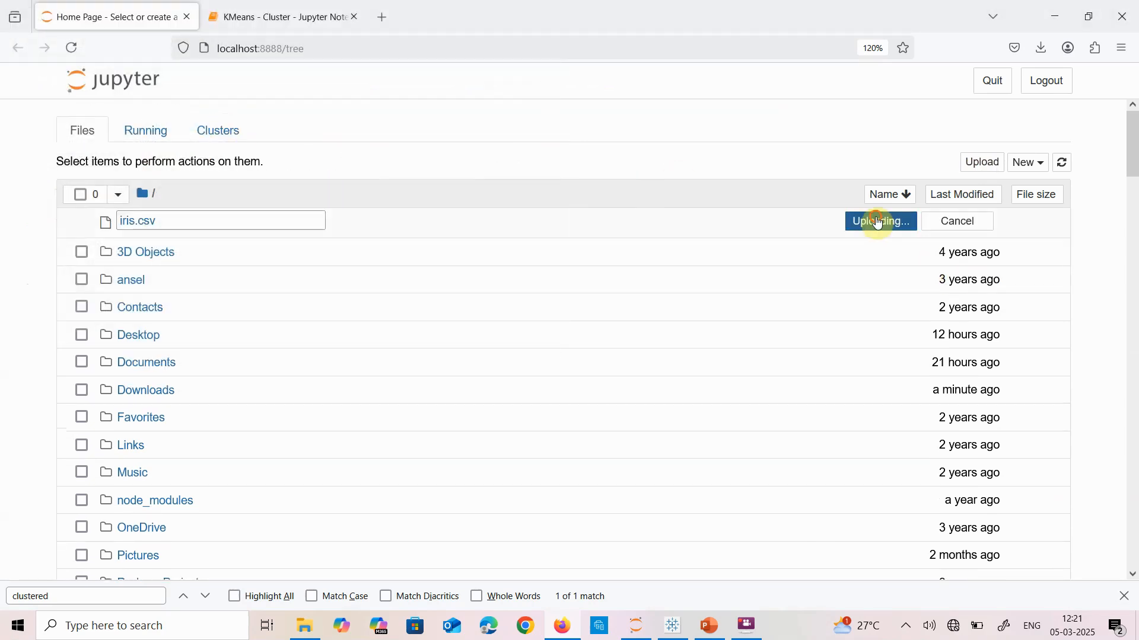
click(878, 221)
Step: Run the KMeans - Cluster notebook's Step 2 cell to load iris.csv and fill missing values with column means, and review its output
click(341, 13)
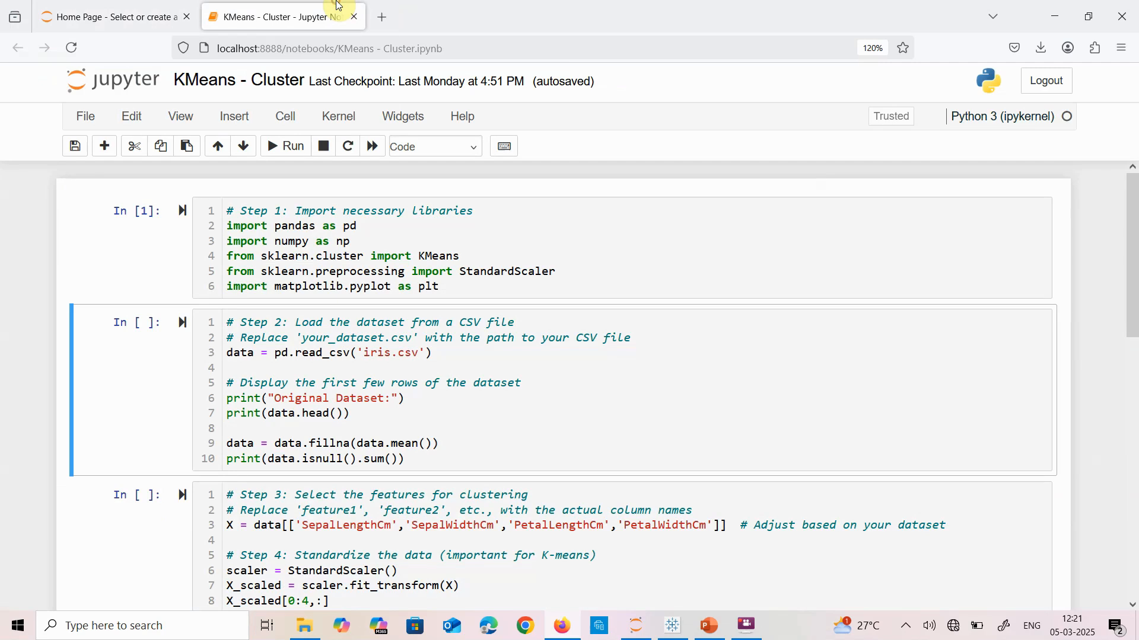
click(336, 354)
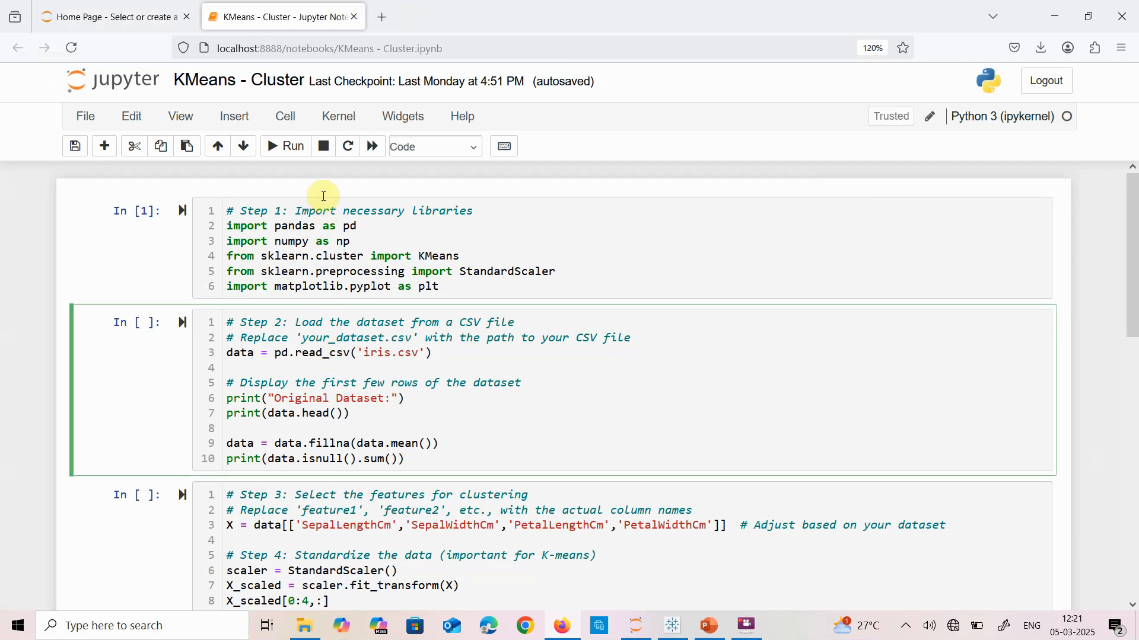
click(287, 151)
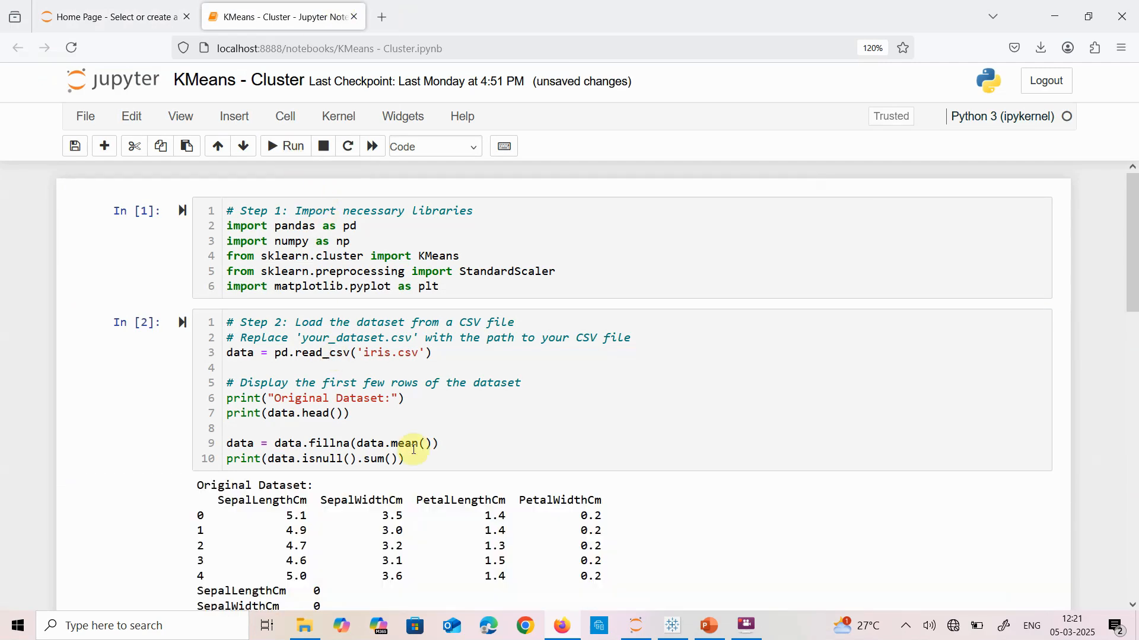
scroll(414, 452, down, 2)
scroll(414, 452, down, 2)
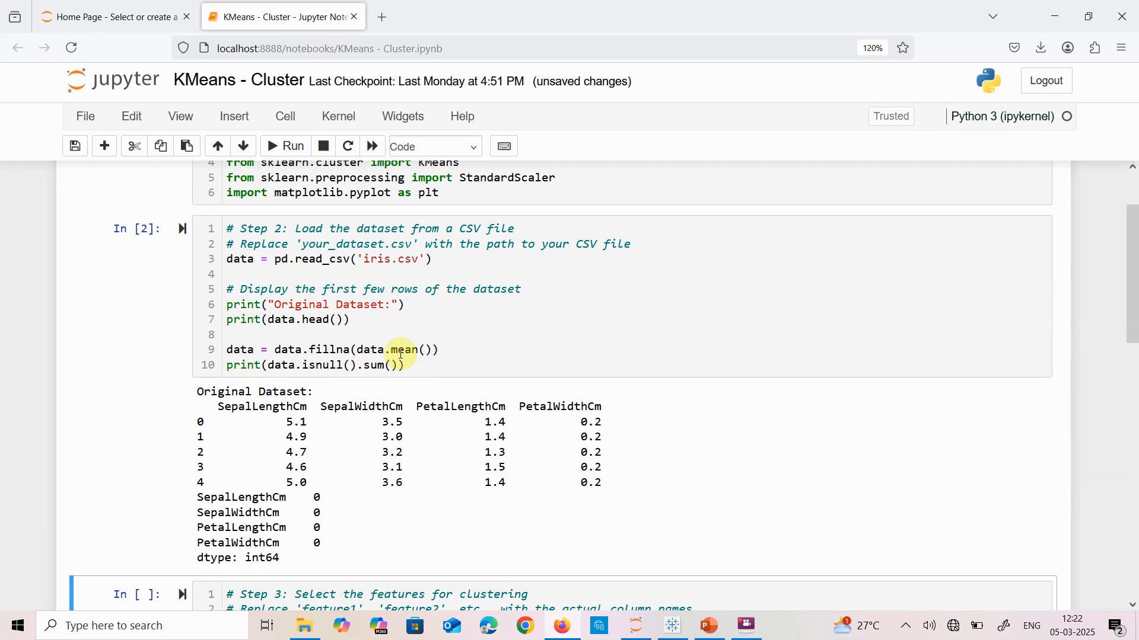
Step: Run the Step 3 cell to select the four sepal and petal features and standardize them with StandardScaler
scroll(401, 354, down, 5)
click(364, 358)
click(286, 145)
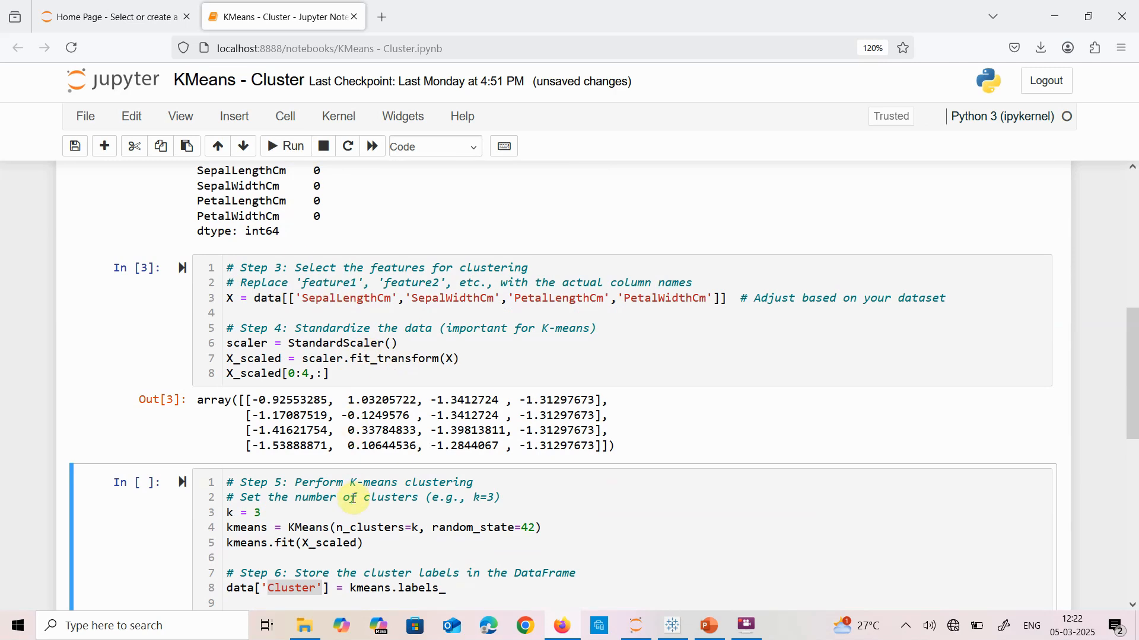
Step: Run the Step 5 cell to perform K-means clustering with k = 3, and review its KMeans arguments and cluster label assignment
scroll(353, 498, down, 3)
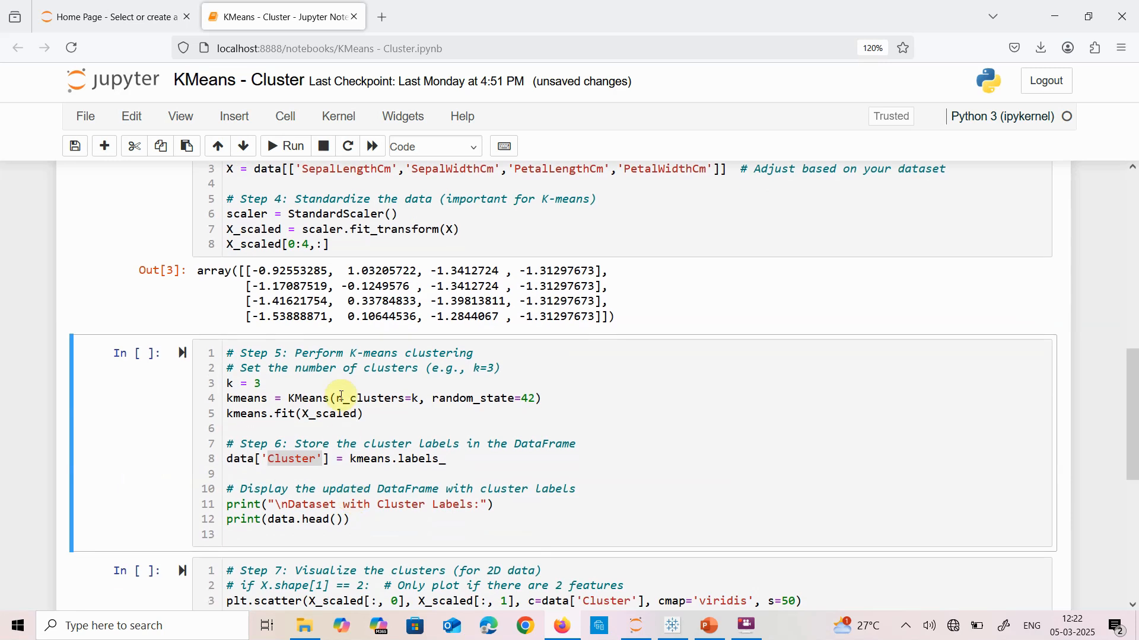
click(272, 153)
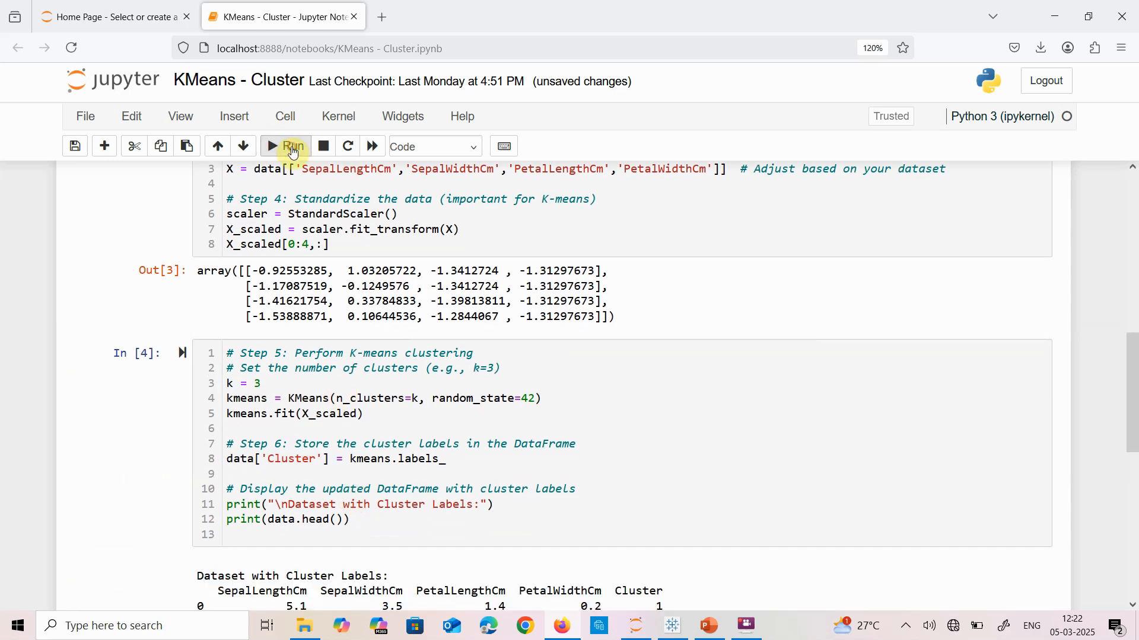
drag(289, 398, 330, 398)
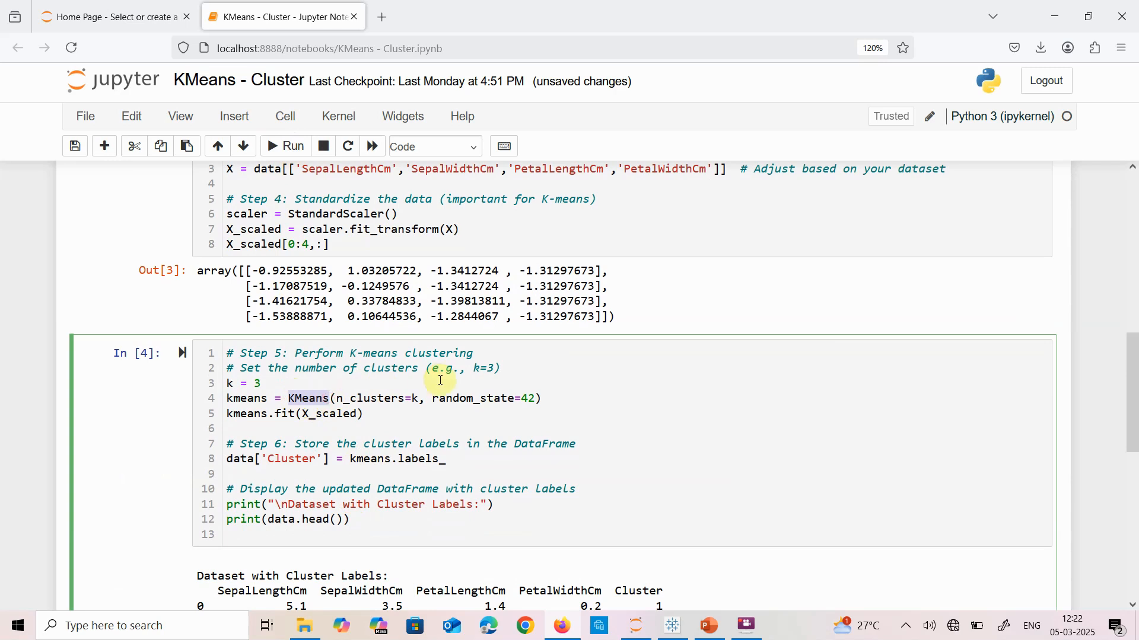
click(421, 399)
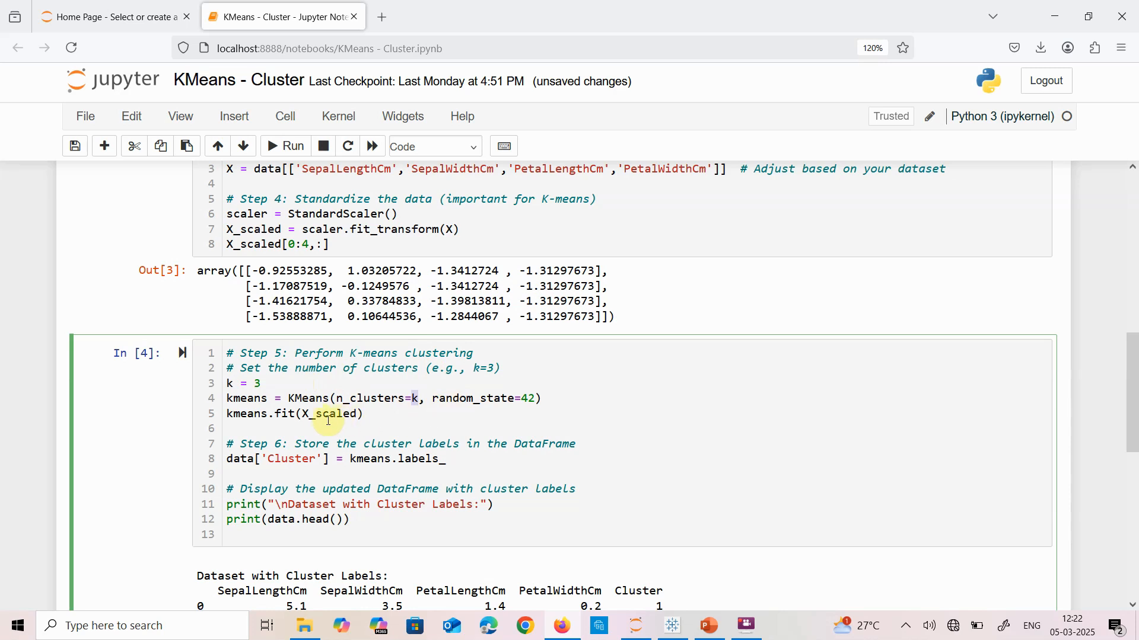
scroll(320, 420, down, 2)
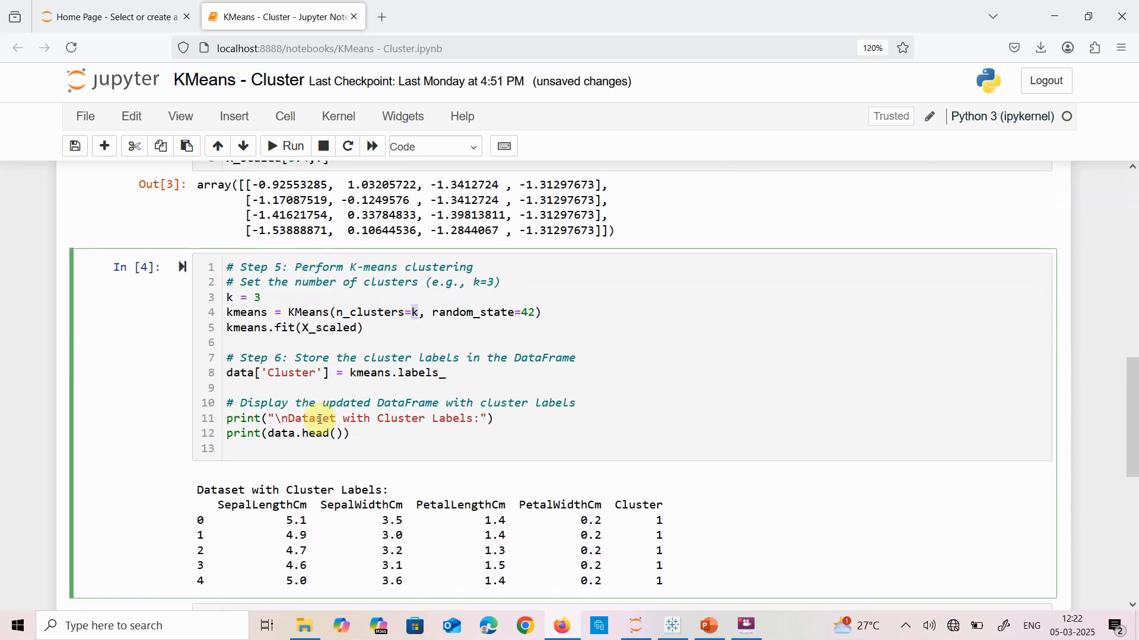
drag(348, 373, 454, 378)
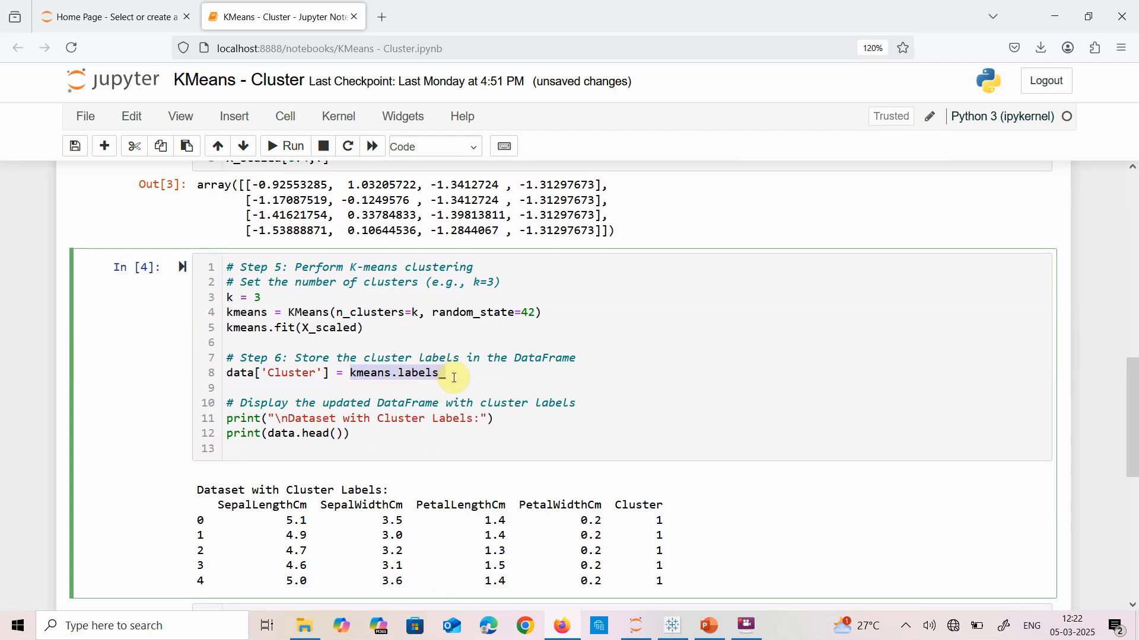
click(231, 373)
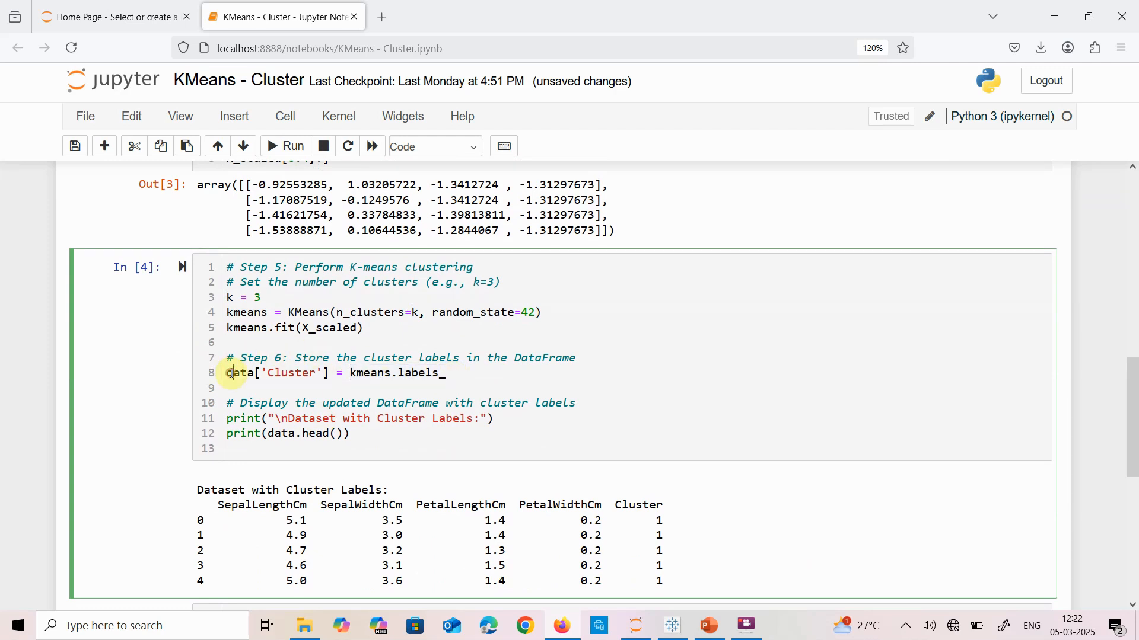
drag(262, 372, 326, 373)
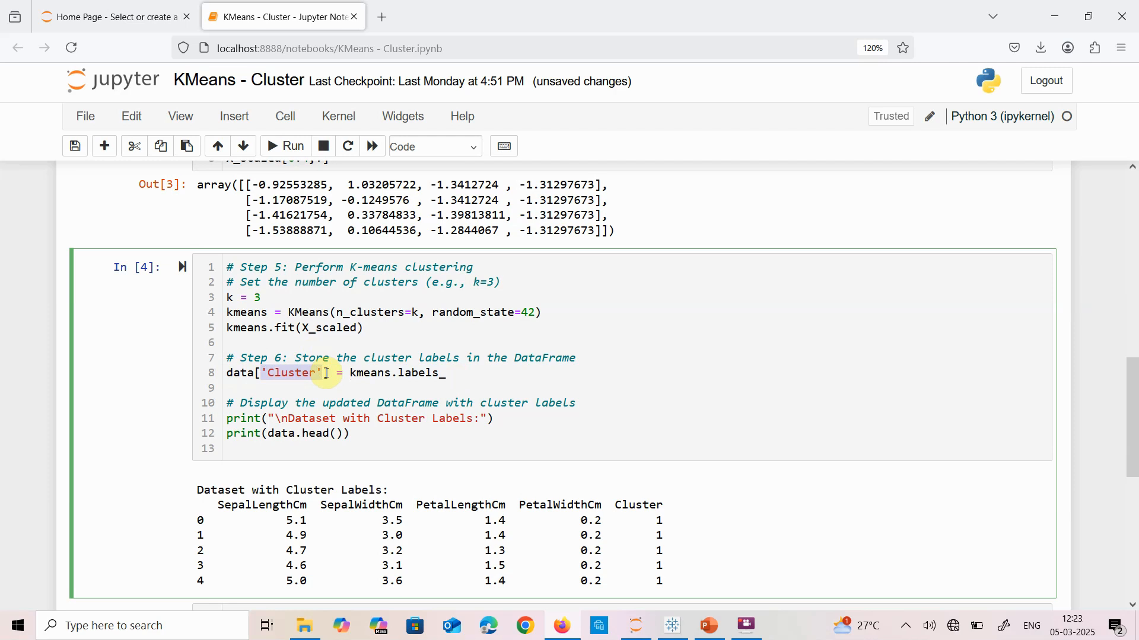
Step: Run the Step 7 cell to plot the clusters and save the labelled data to clustered_data.csv, and review the scatter plot
scroll(327, 374, down, 5)
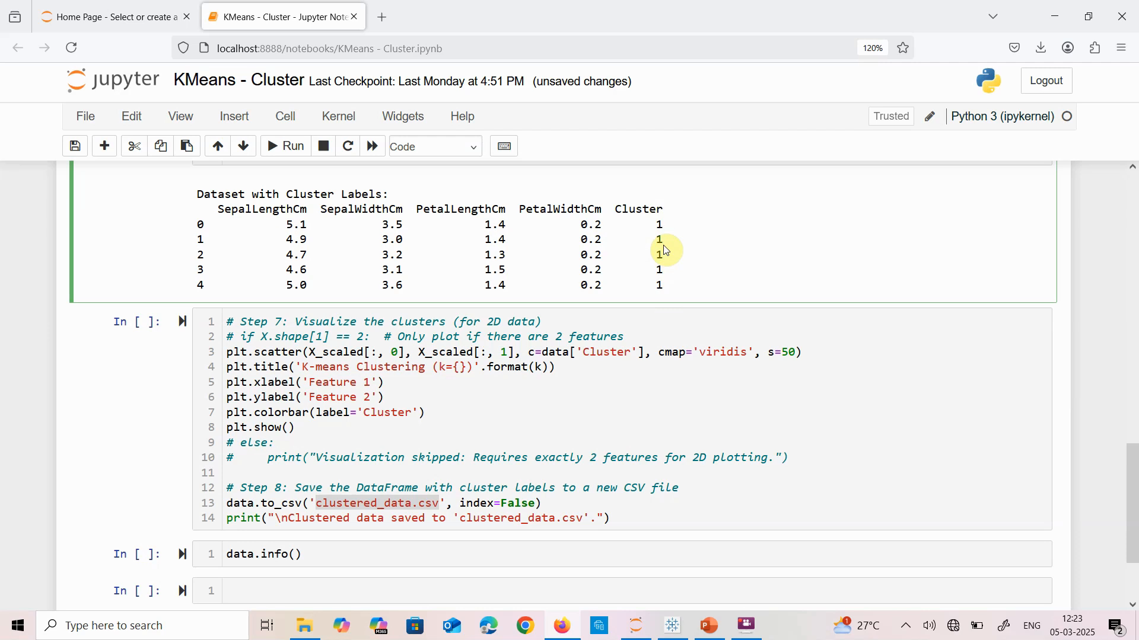
click(489, 325)
scroll(442, 322, down, 2)
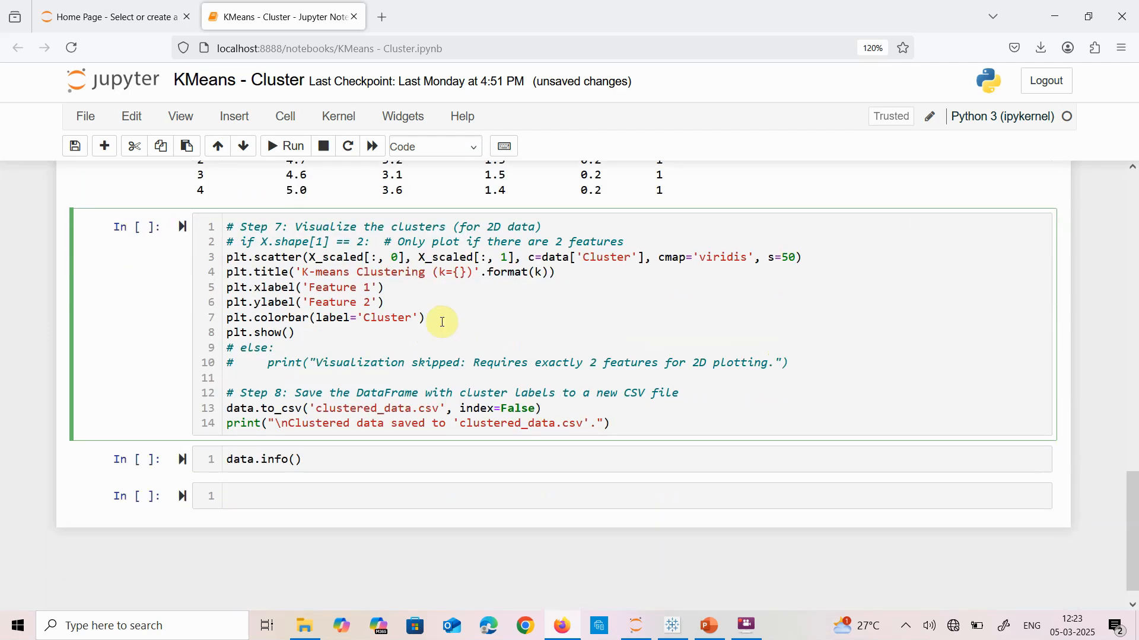
click(182, 227)
scroll(424, 346, down, 3)
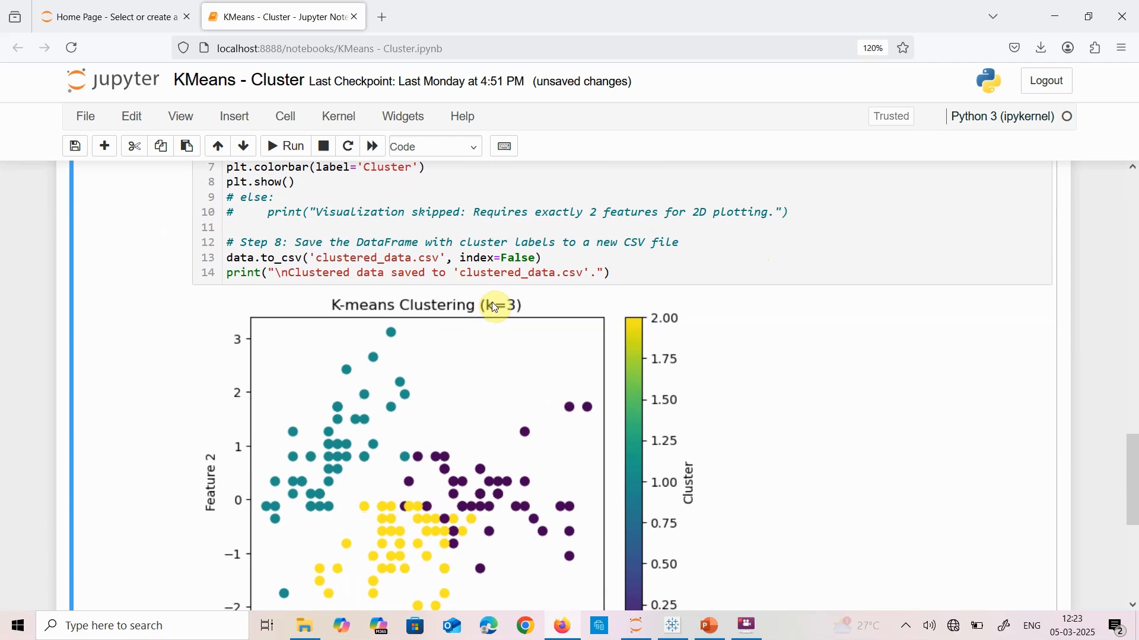
scroll(493, 303, down, 1)
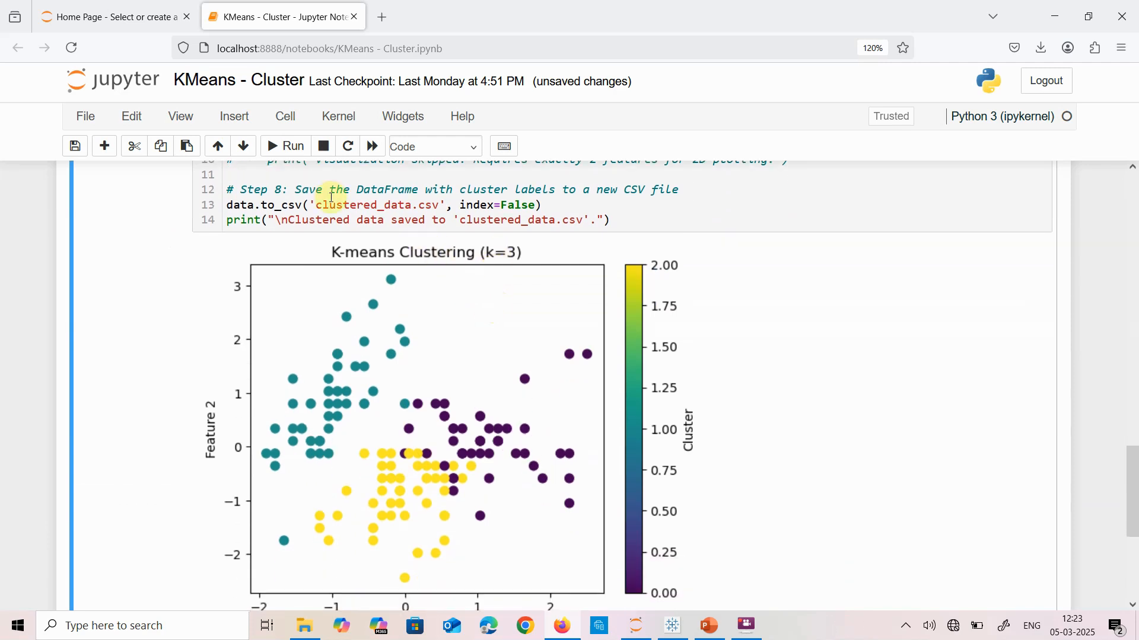
click(252, 205)
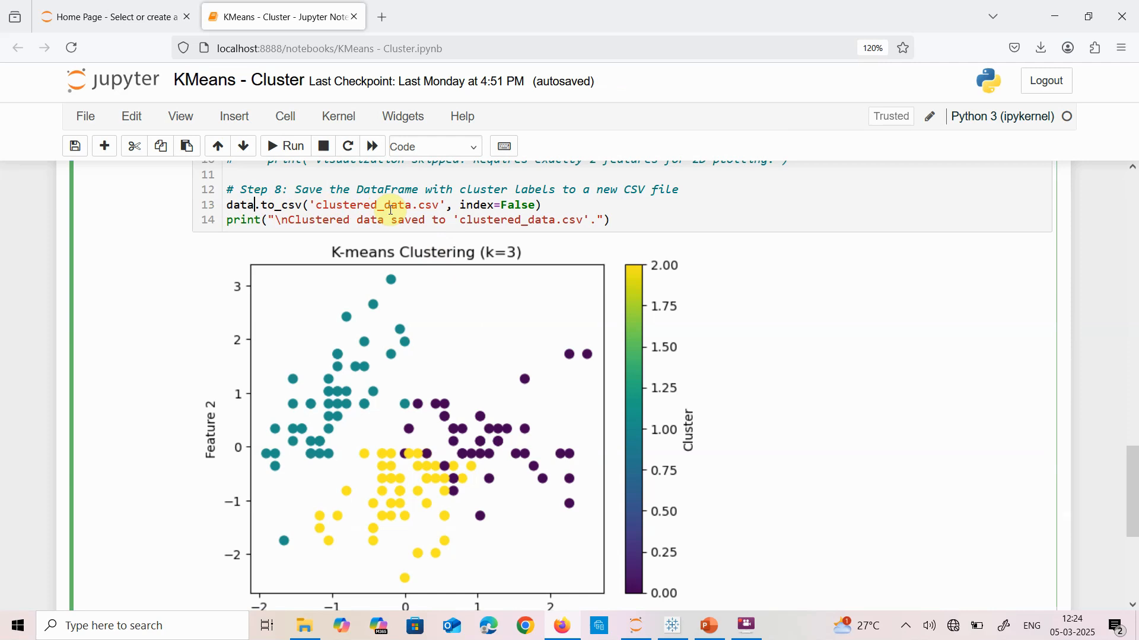
Step: Search the Jupyter home page for "clustered" and open clustered_data.csv to view the saved cluster labels
click(112, 17)
key(ctrl+f)
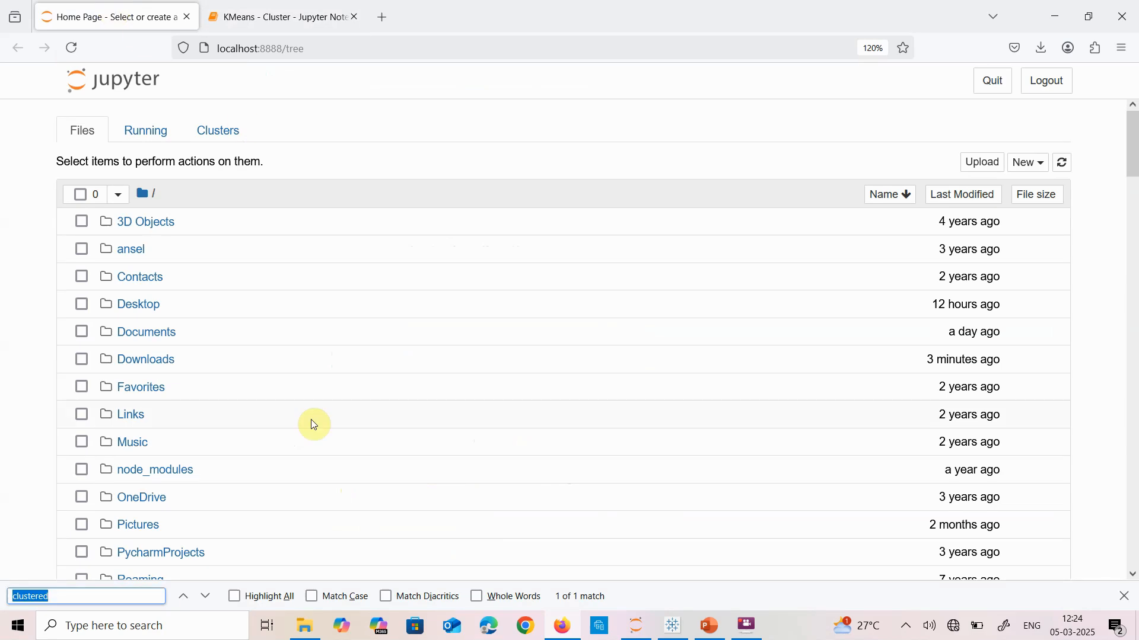
text(cluster)
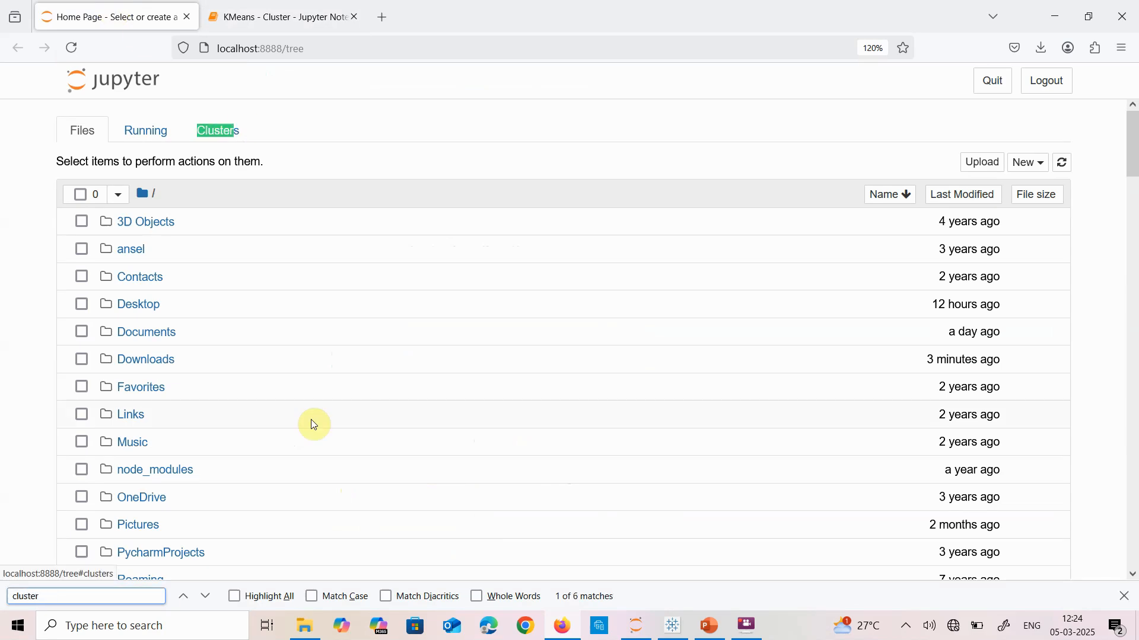
text(ed)
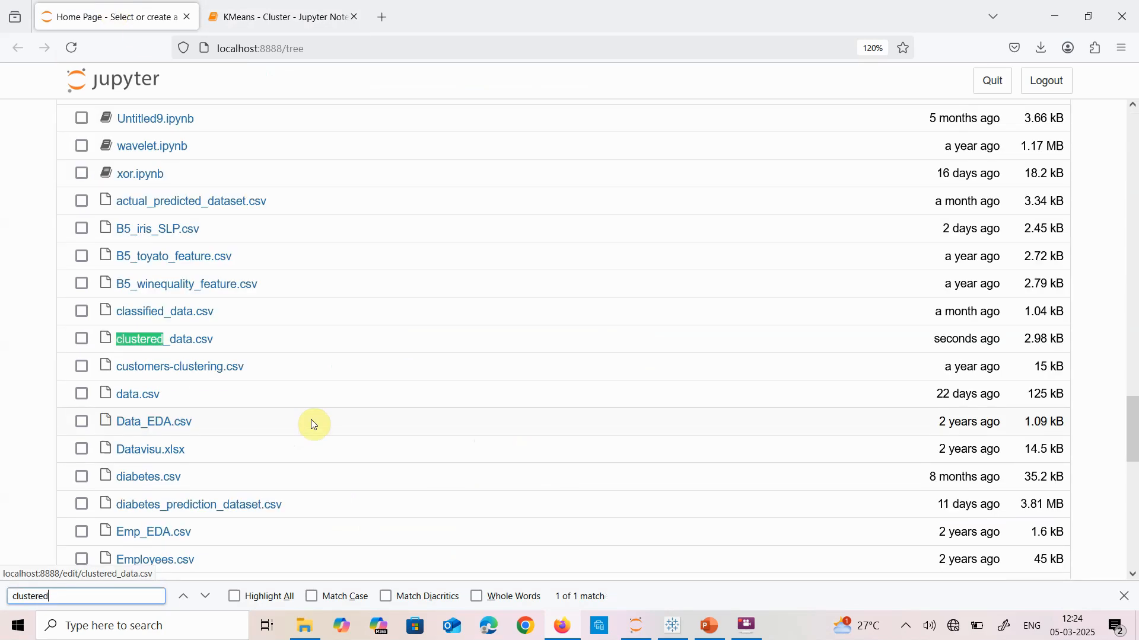
click(150, 340)
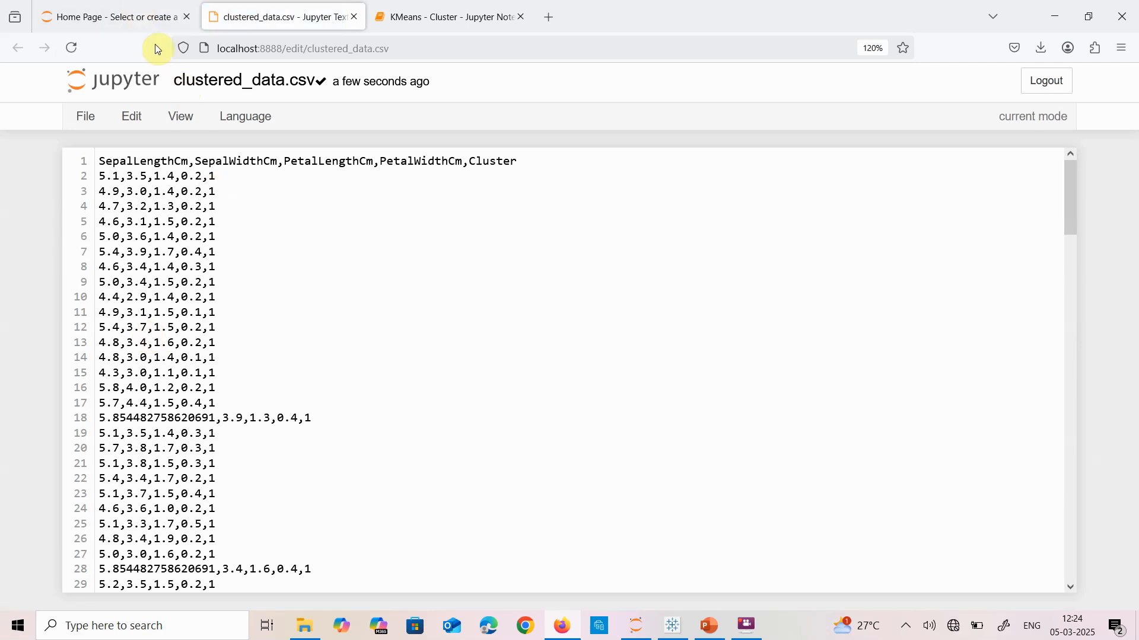
Step: Select clustered_data.csv in the Jupyter file browser and download it
click(140, 16)
click(80, 340)
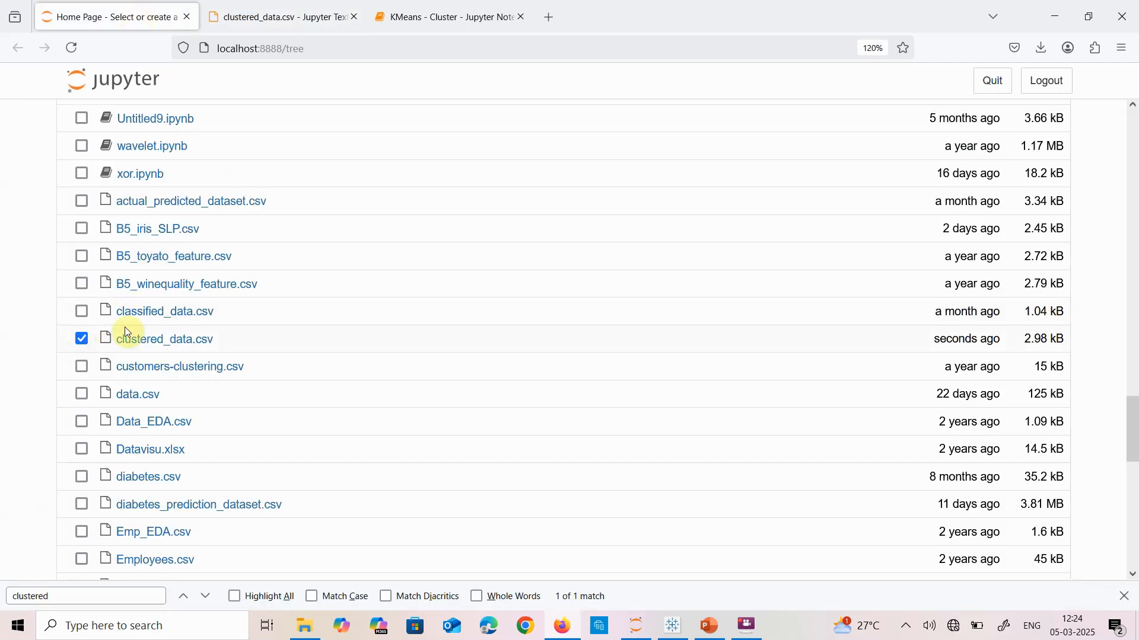
scroll(731, 252, up, 20)
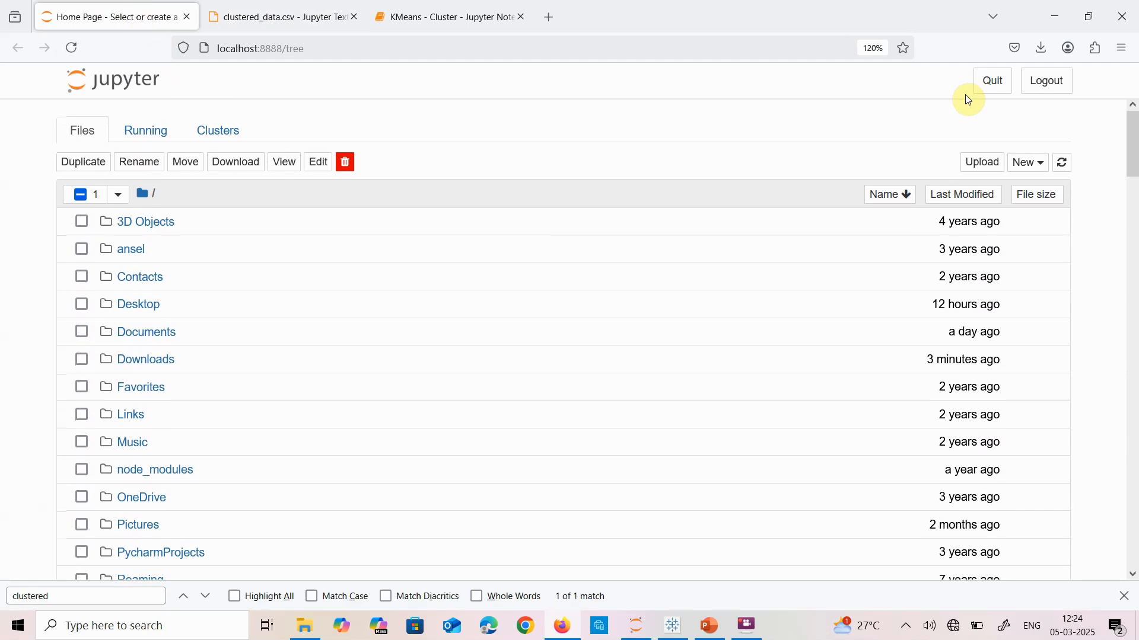
click(242, 166)
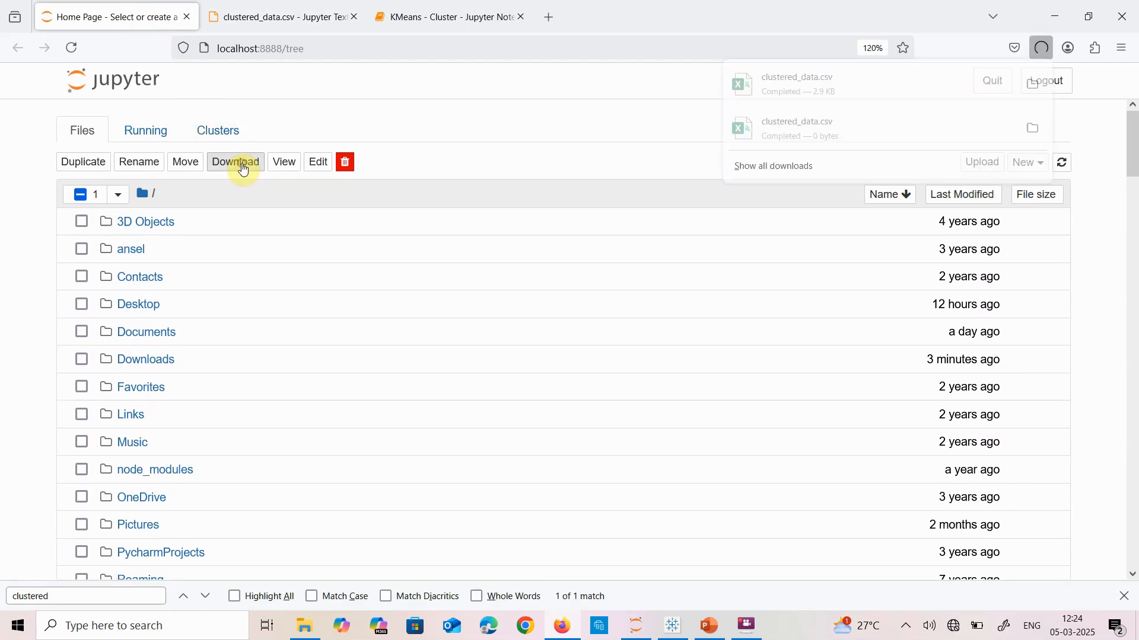
Step: Check the downloaded file in the Downloads folder, switch to Tableau Public, and connect to clustered_data.csv as a text file
click(322, 627)
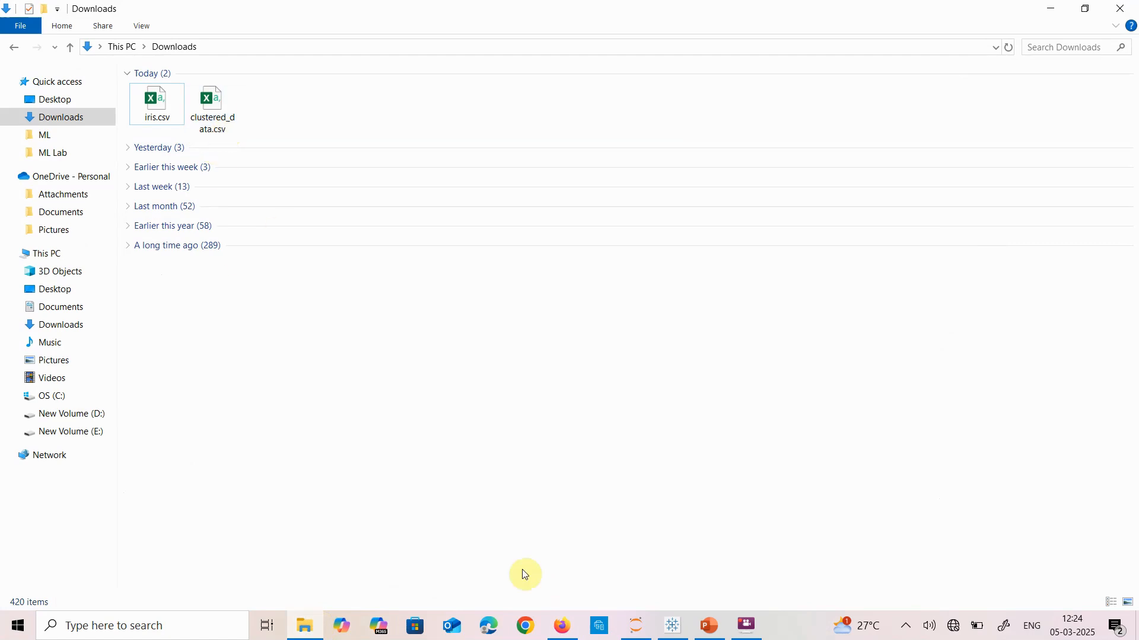
click(676, 629)
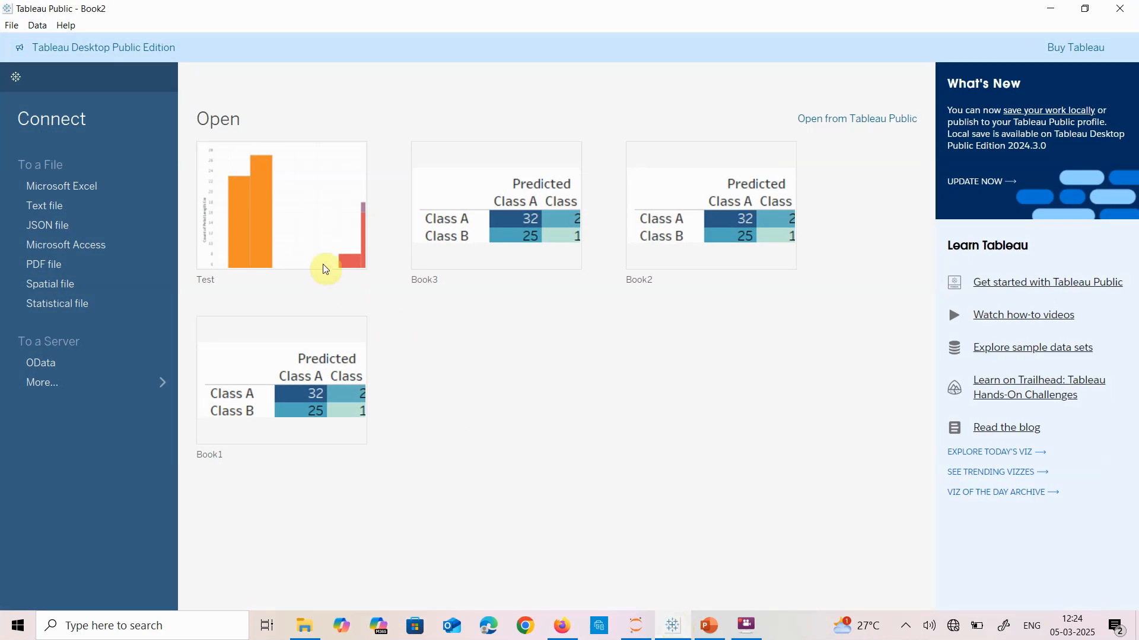
click(15, 80)
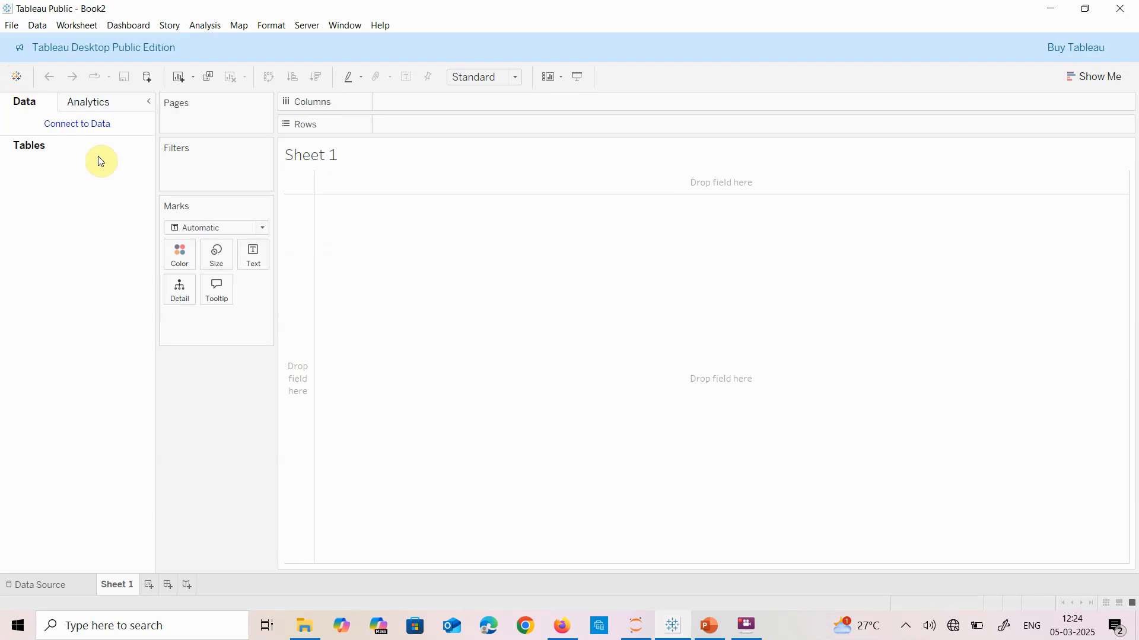
click(83, 126)
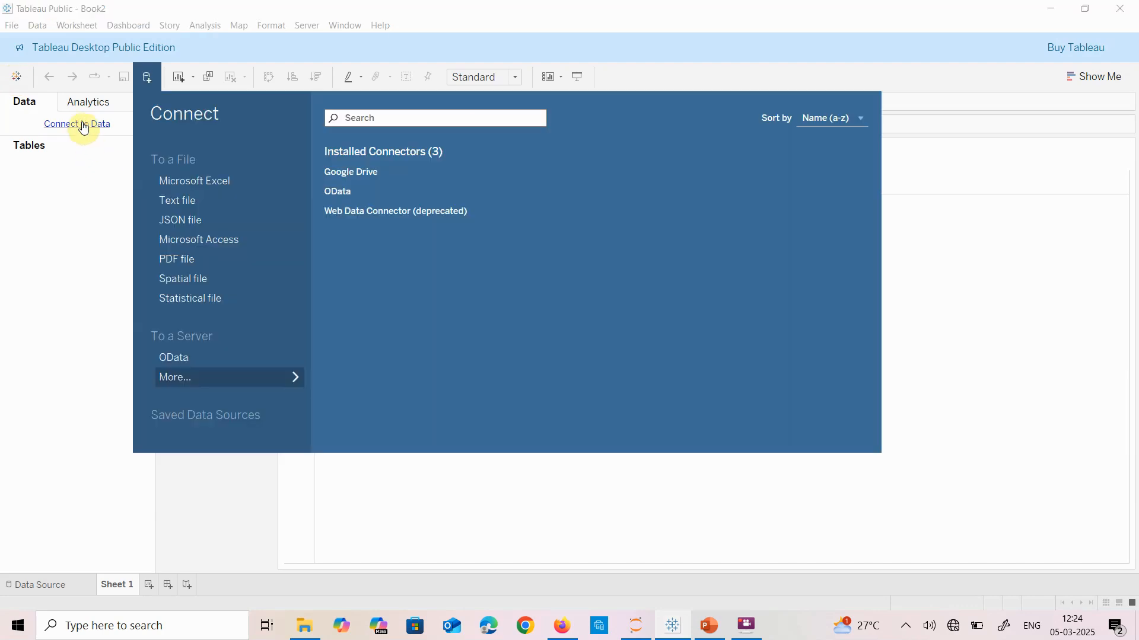
click(188, 203)
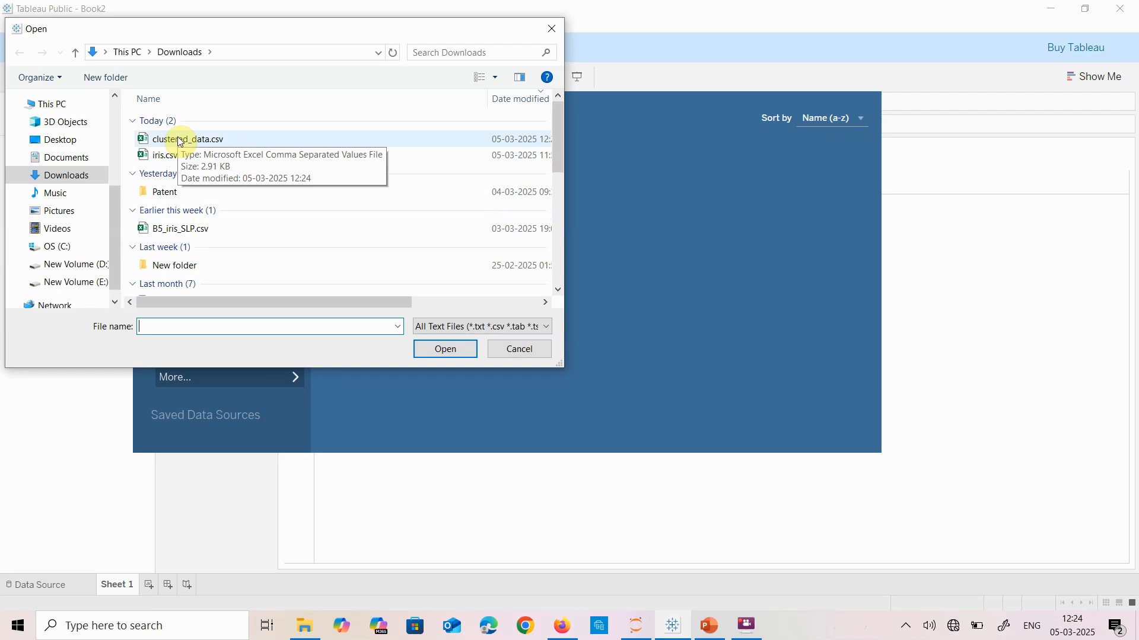
double_click(179, 142)
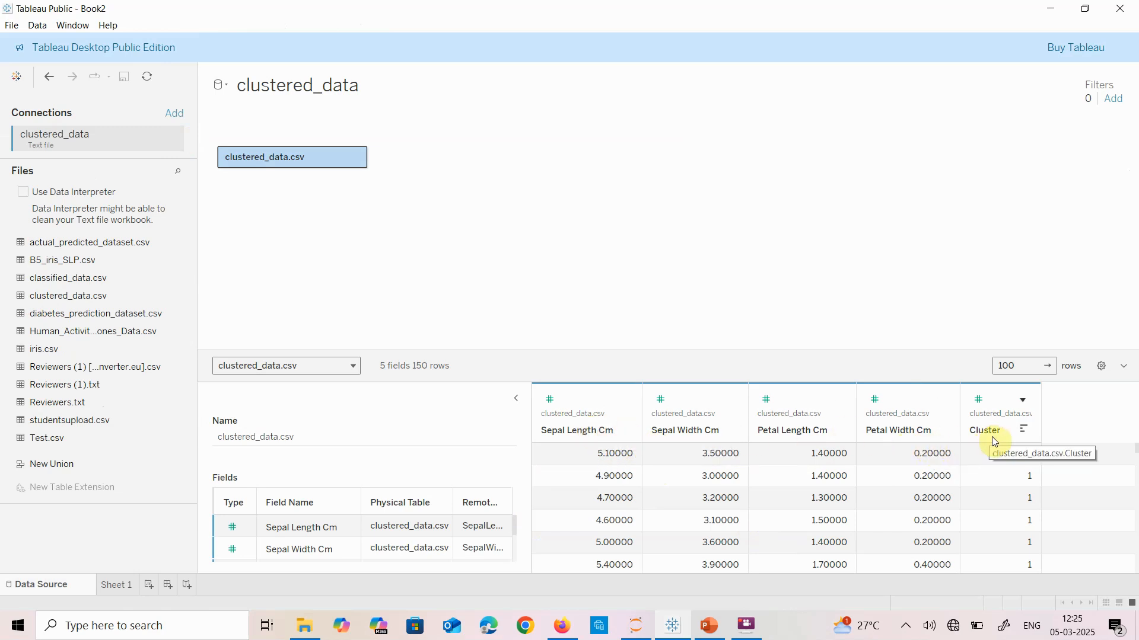
Step: Change the data type of the Cluster field to String in the data source
click(1022, 403)
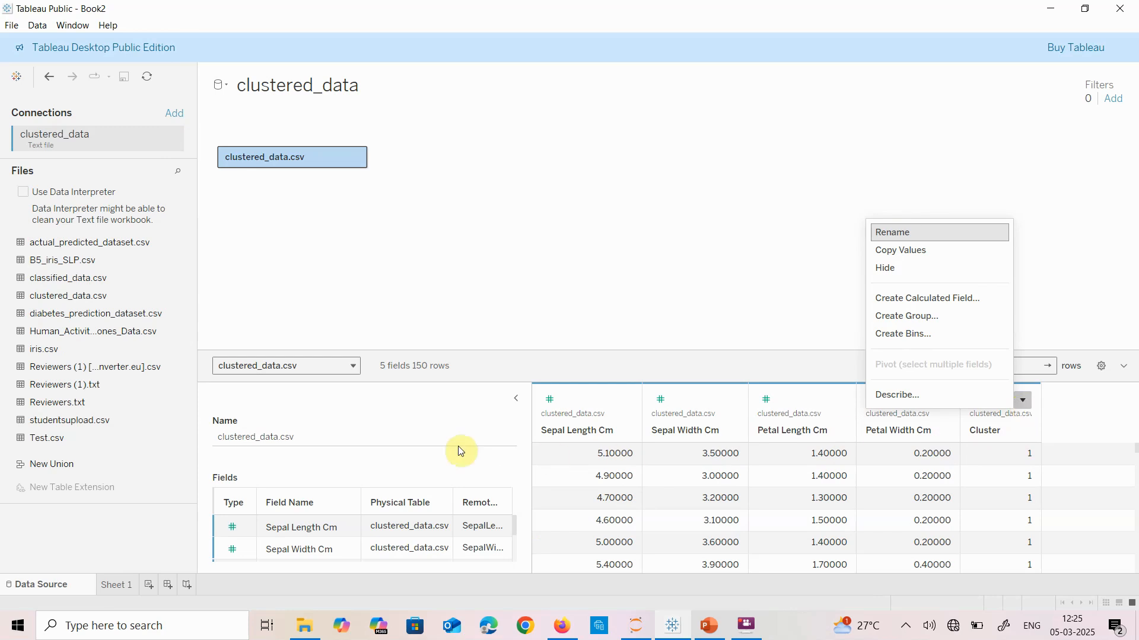
scroll(463, 521, down, 2)
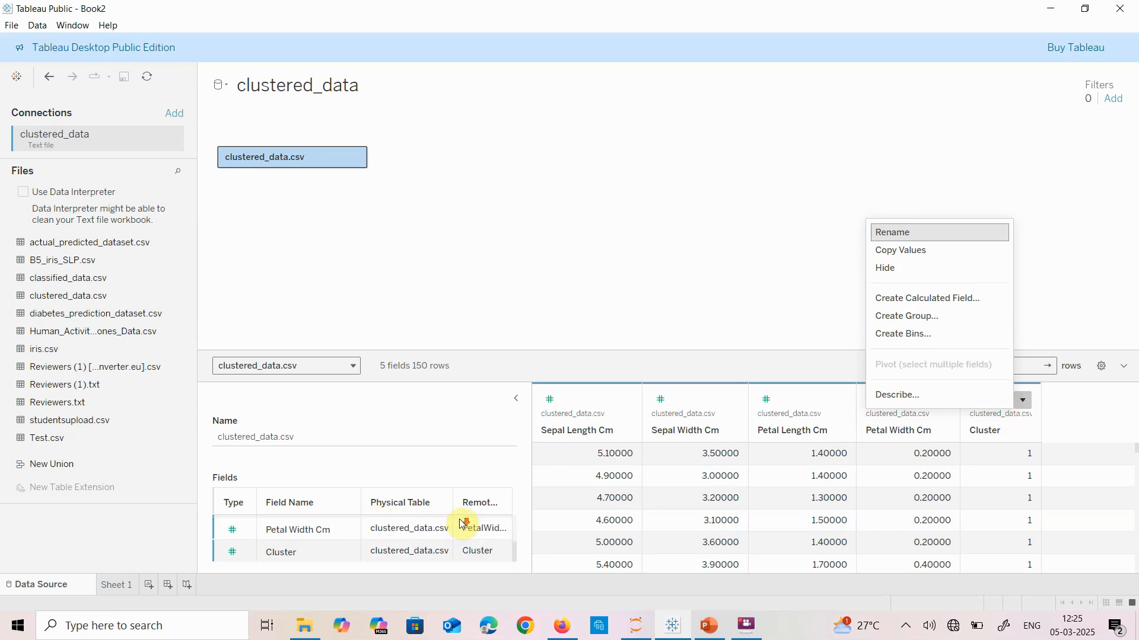
click(233, 554)
click(233, 555)
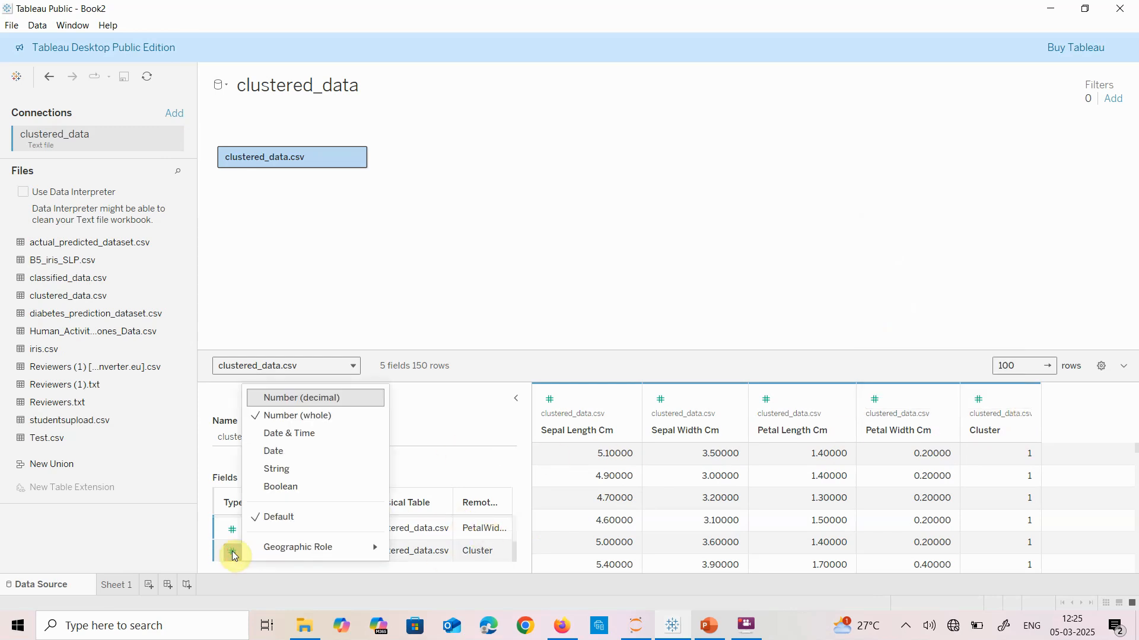
click(298, 472)
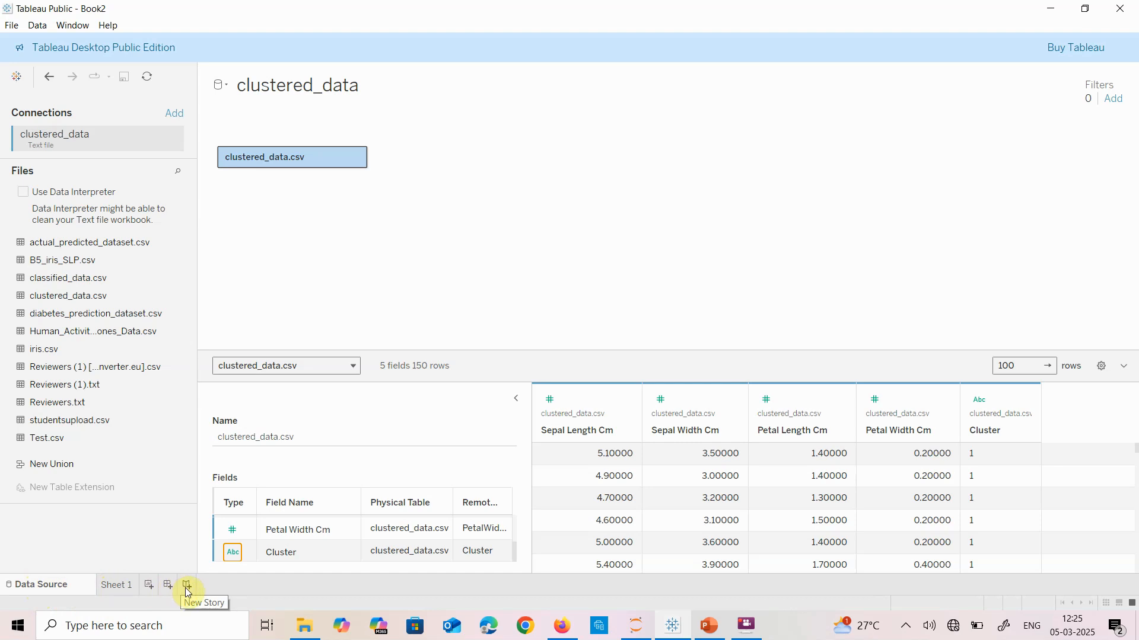
Step: Place Petal Length Cm on Columns in Sheet 1 and review its available measure aggregations
click(117, 585)
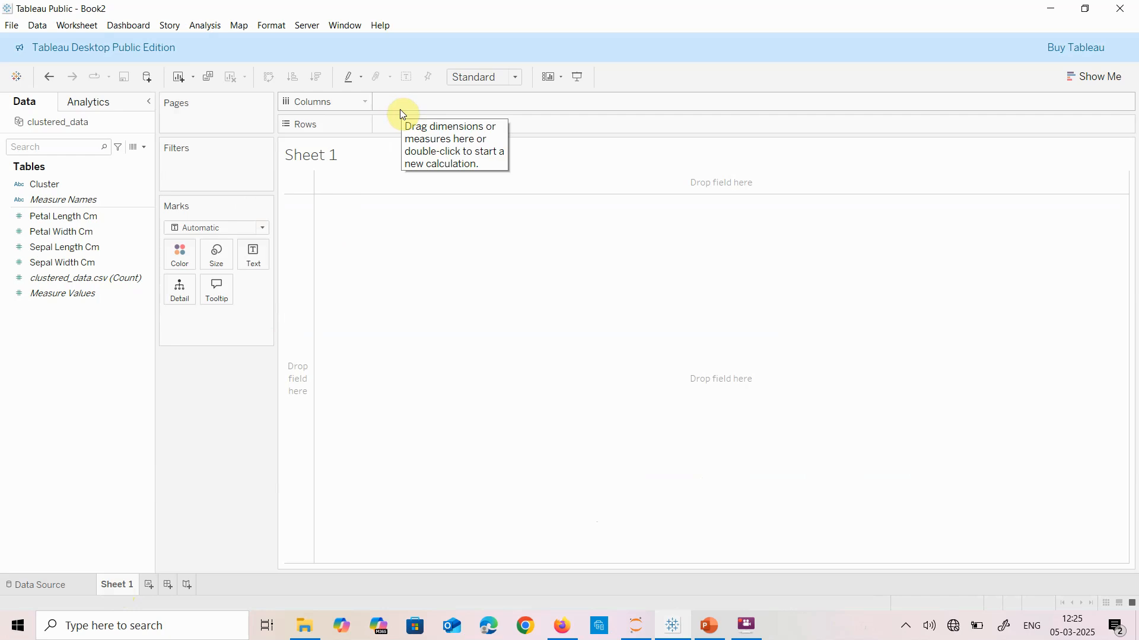
click(1087, 79)
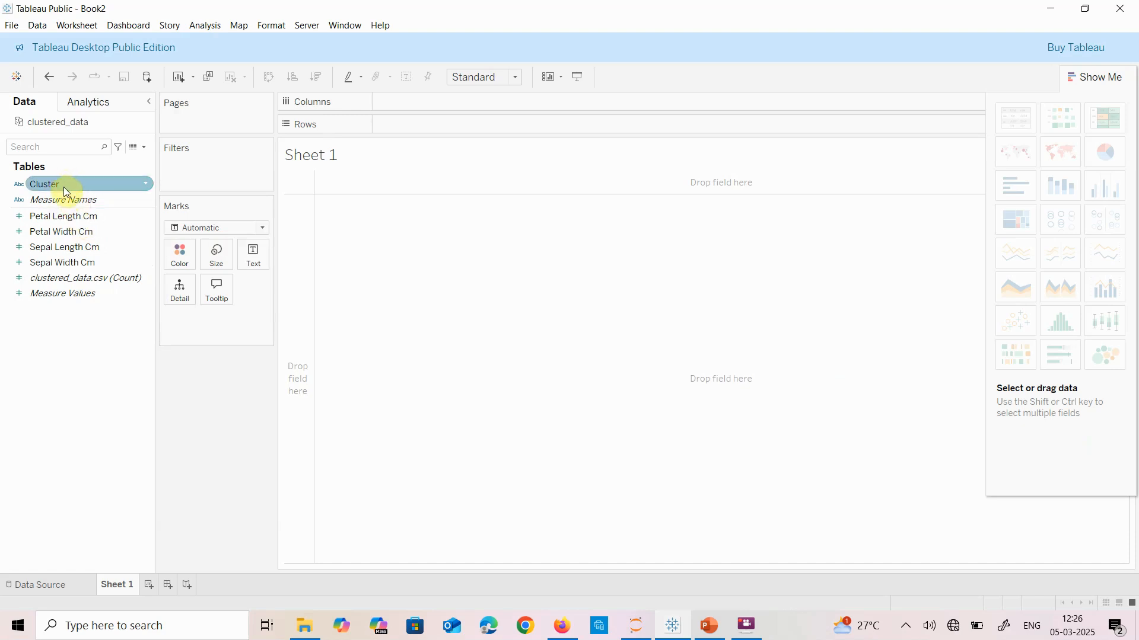
click(67, 215)
drag(66, 215, 422, 102)
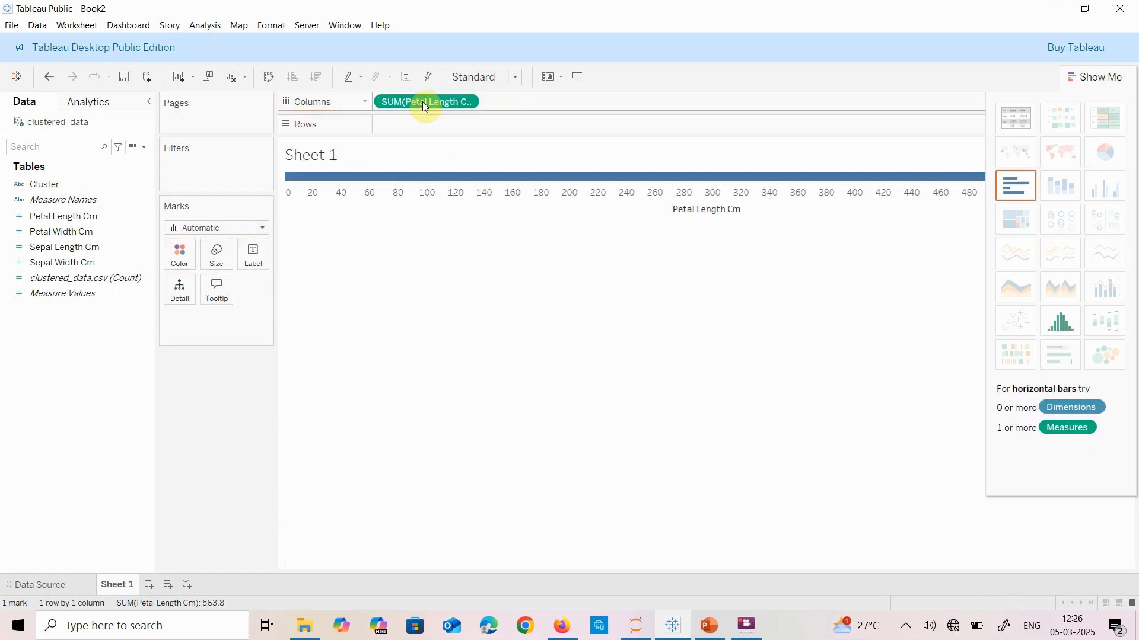
click(469, 101)
mouse_move(491, 236)
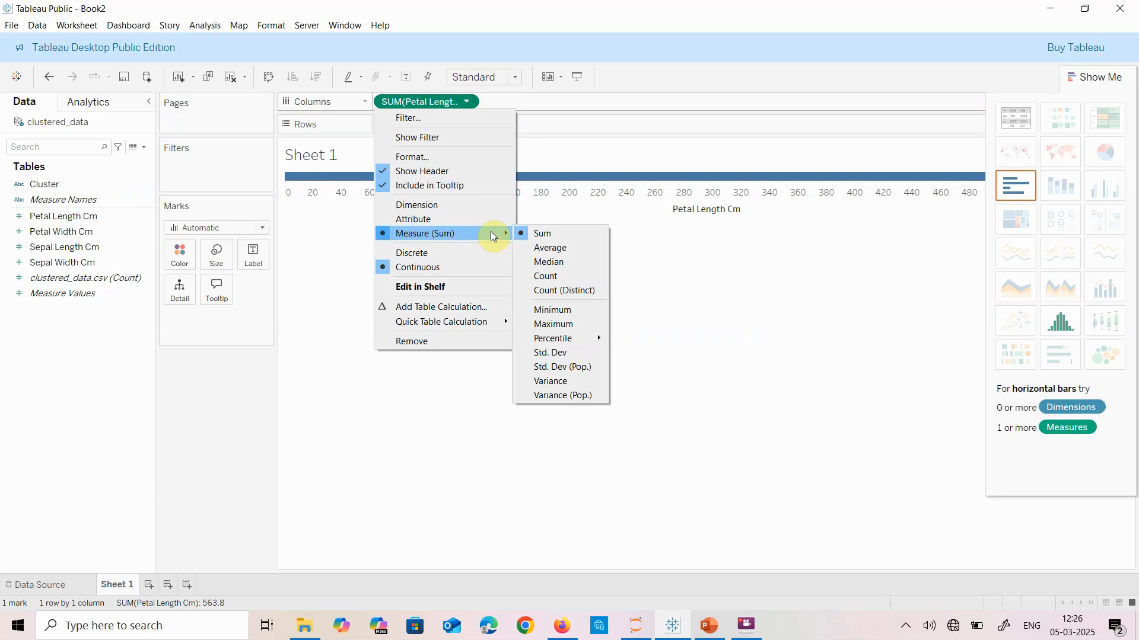
click(326, 337)
Step: Place the Cluster field on Rows and review its dimension and measure options
click(58, 272)
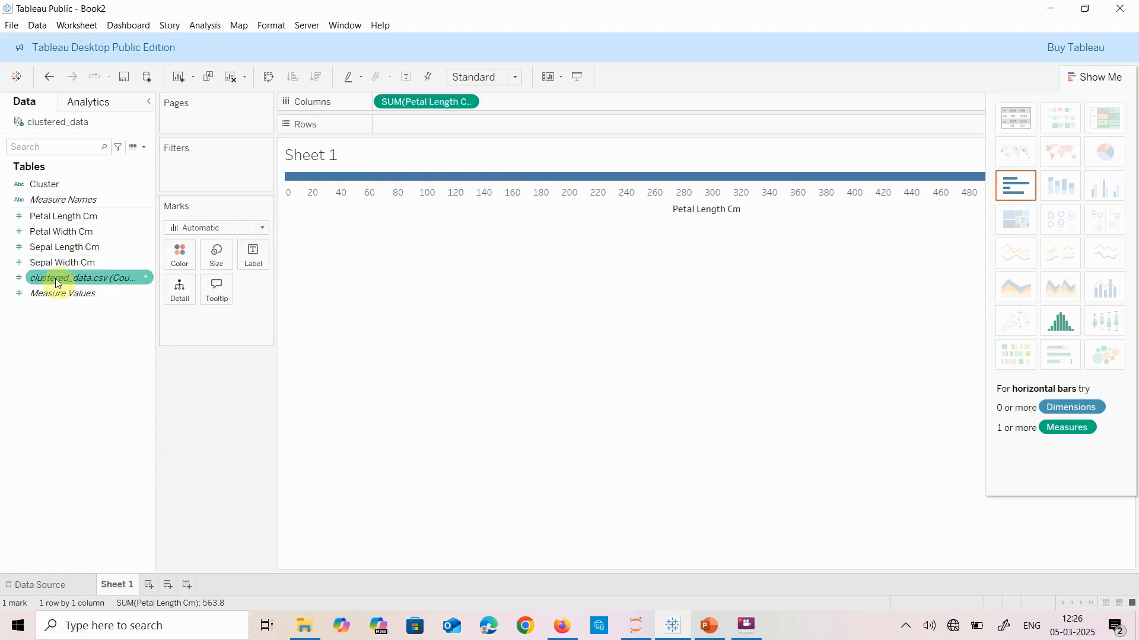
drag(57, 184, 405, 126)
click(467, 125)
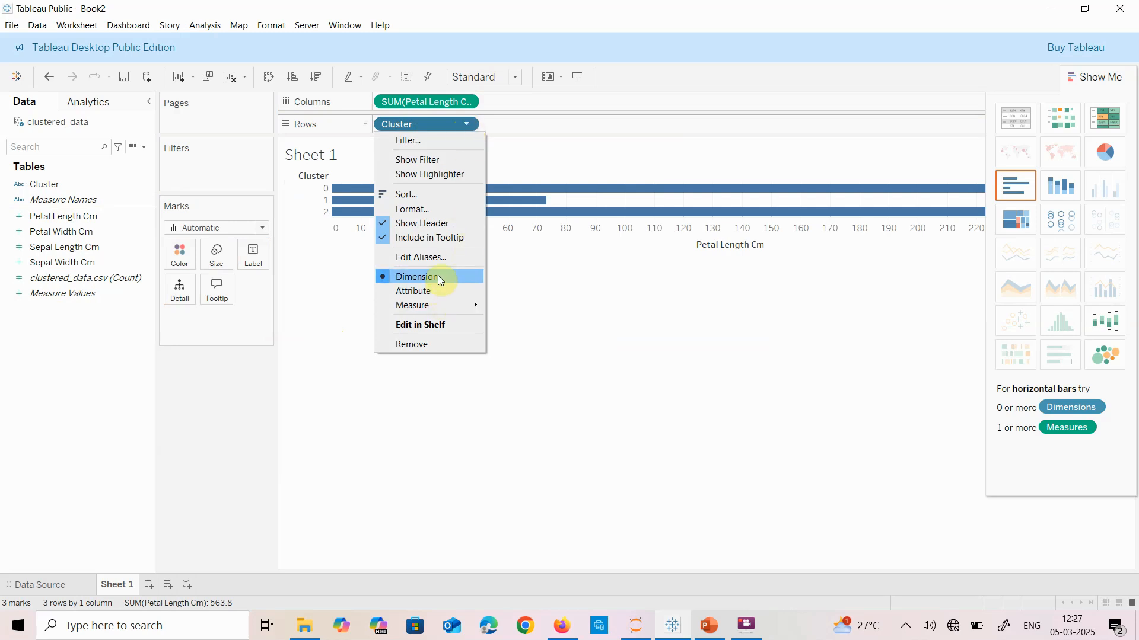
mouse_move(443, 304)
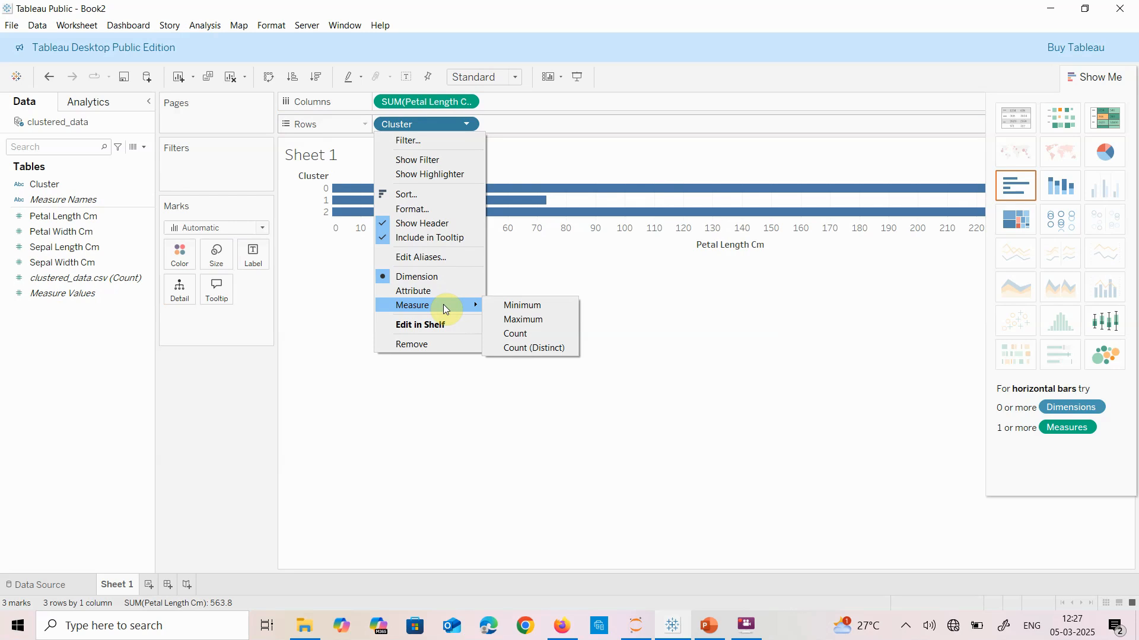
click(418, 414)
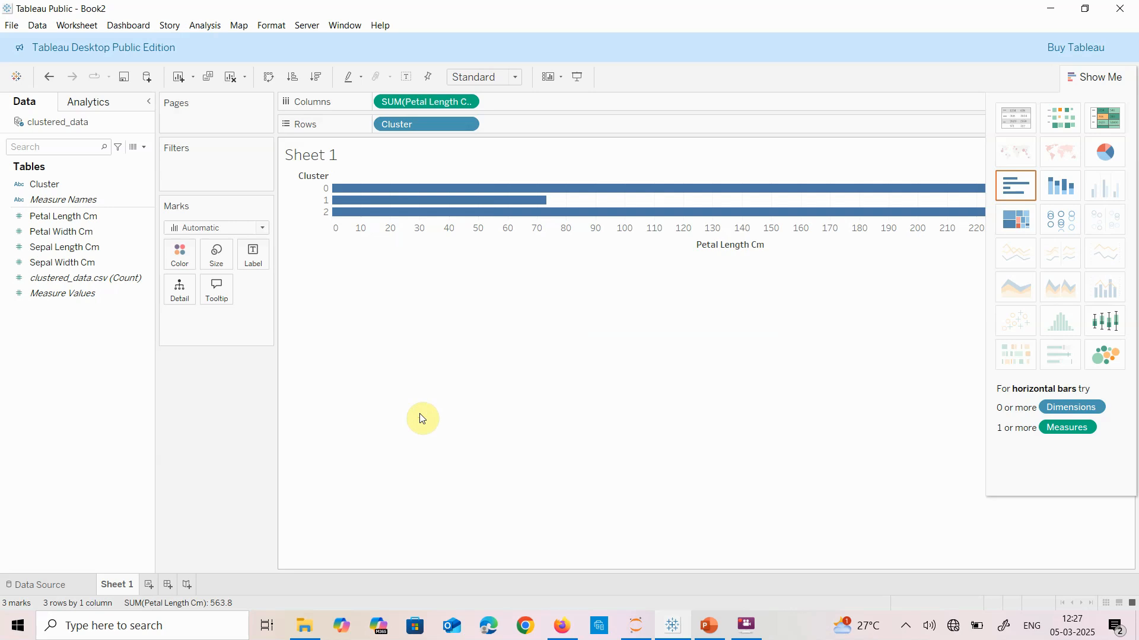
Step: Change the aggregation of Petal Length Cm on Columns to Average and review the other measure options
click(467, 101)
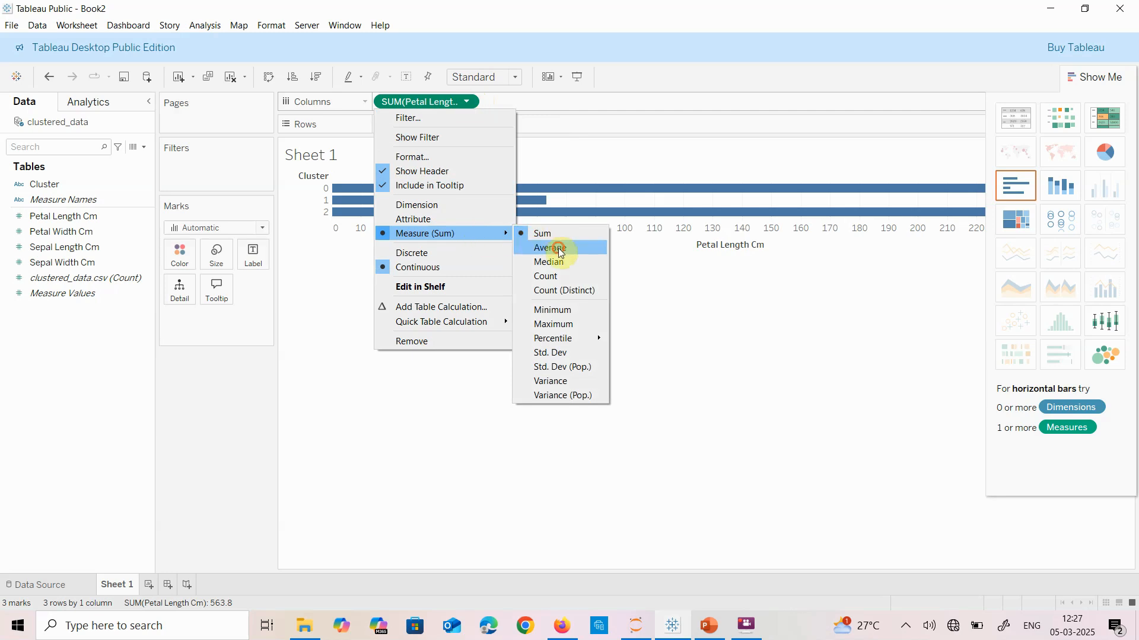
click(559, 249)
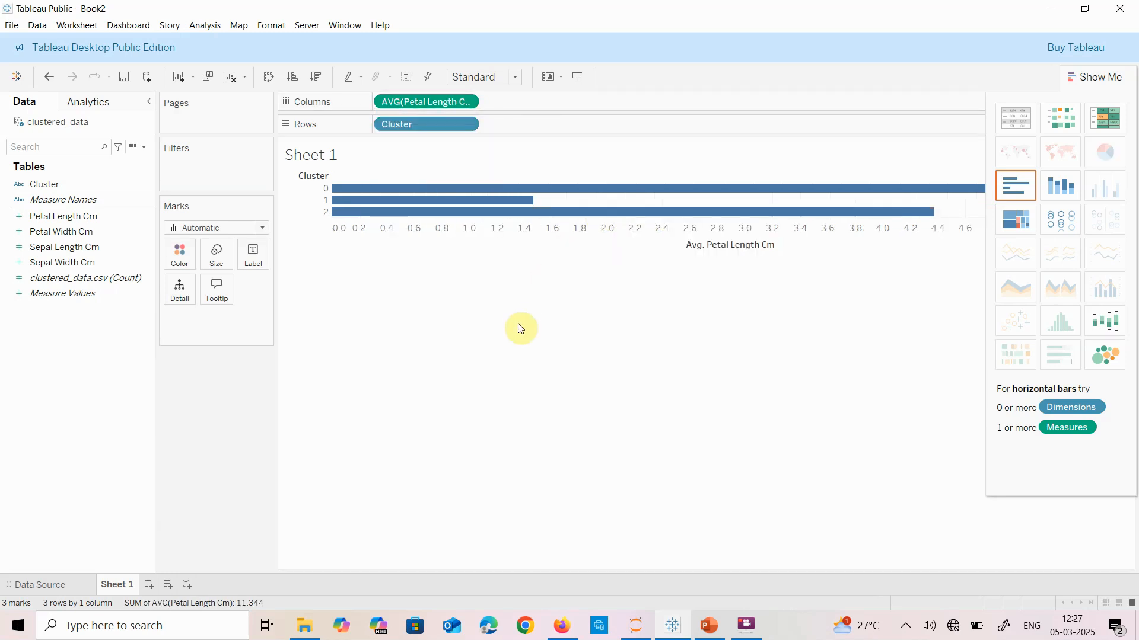
click(466, 102)
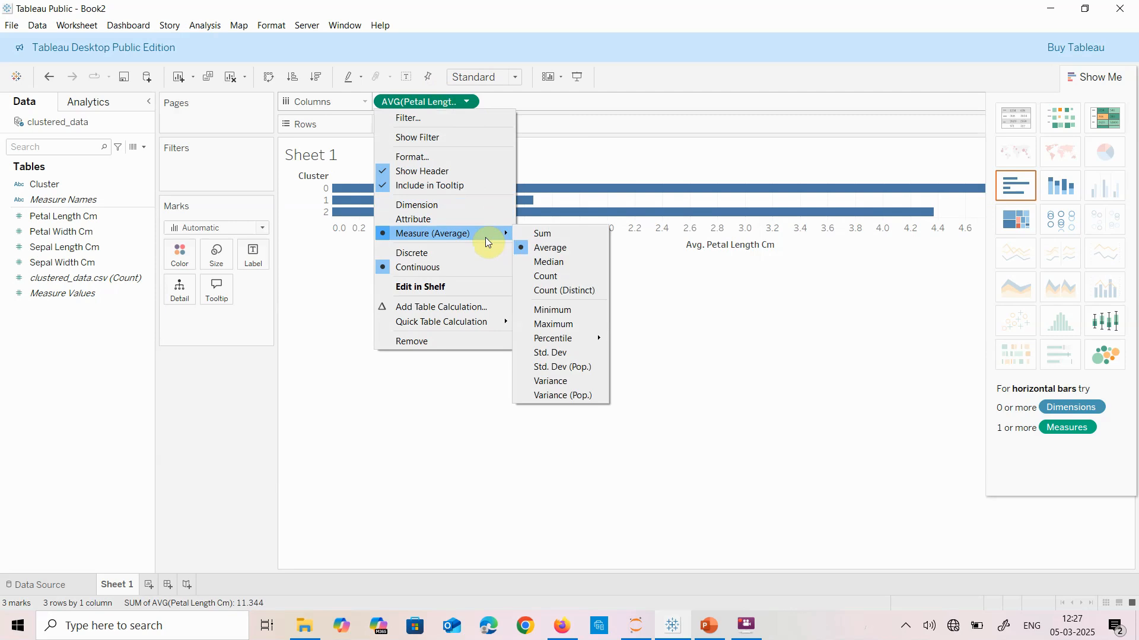
click(459, 388)
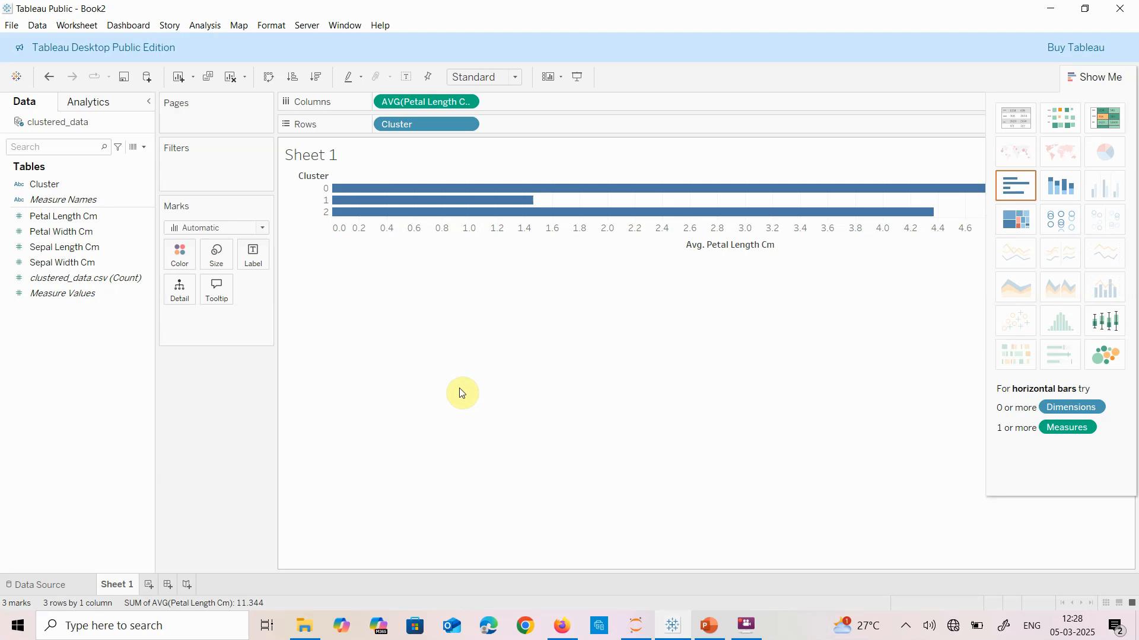
Step: Add a new worksheet and create a parameter with the default name and float settings
click(148, 586)
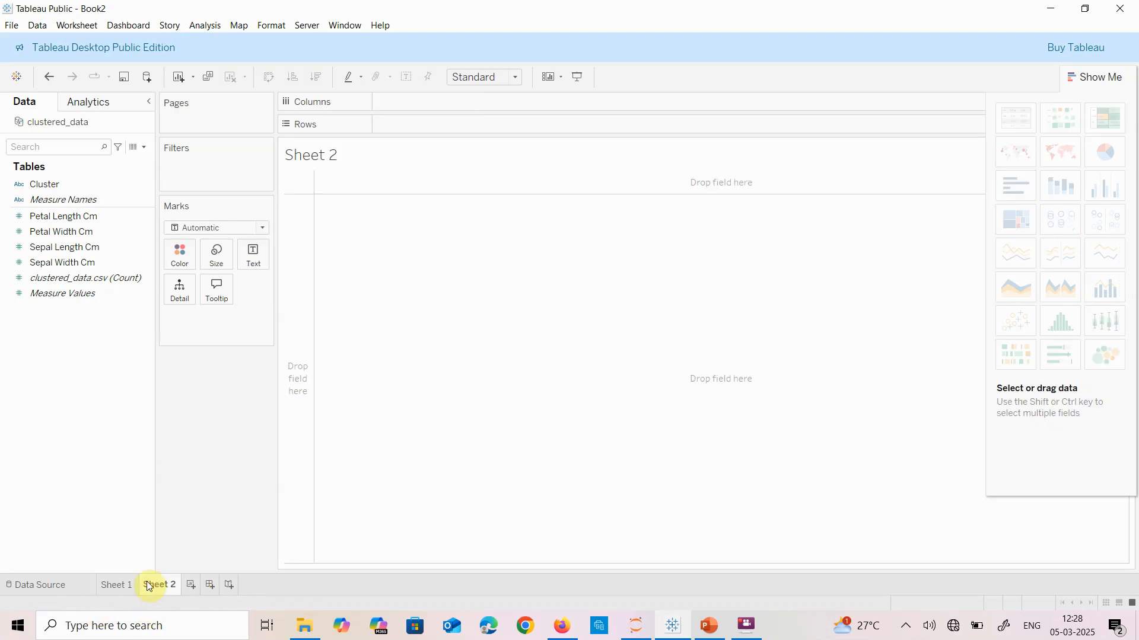
right_click(91, 469)
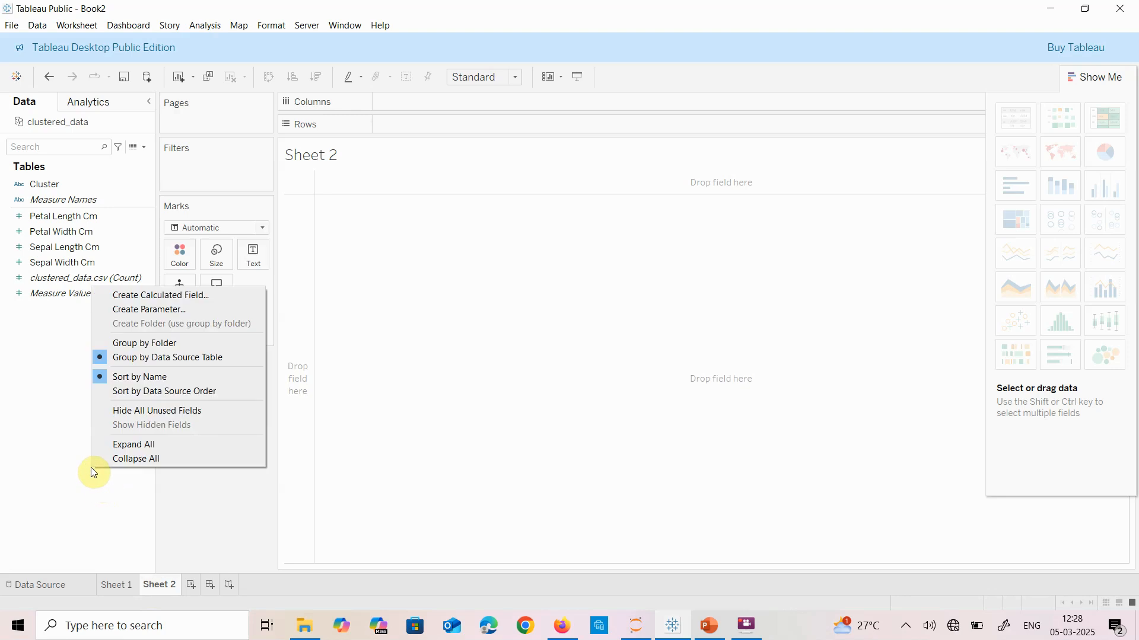
click(176, 310)
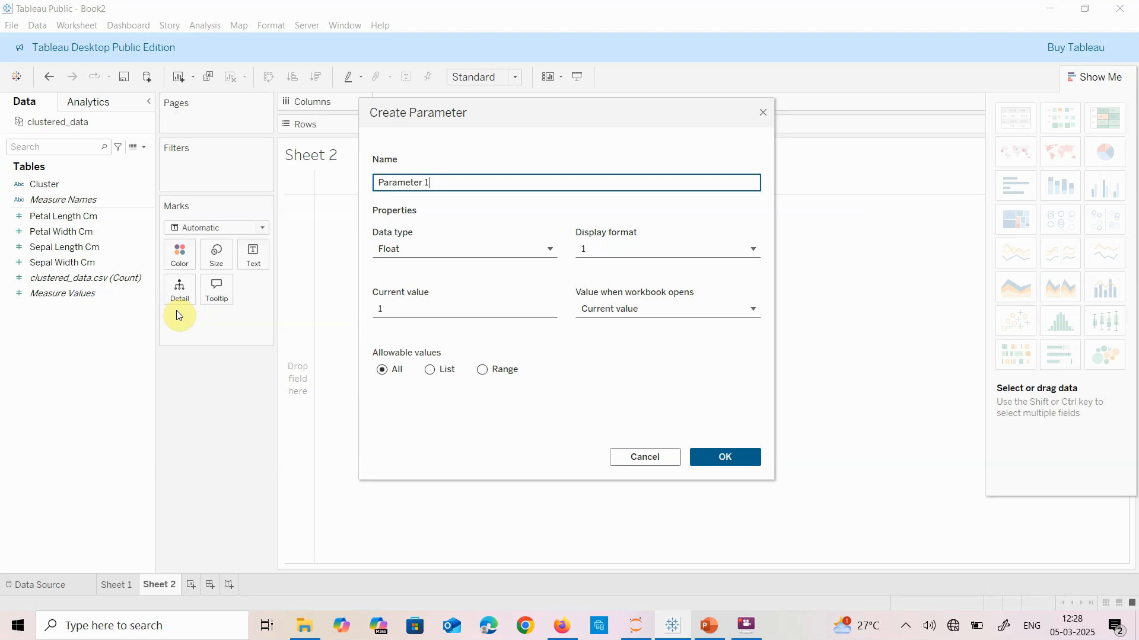
click(727, 458)
Step: Place Petal Length Cm on Columns in Sheet 2 and convert it from a sum to a dimension
click(64, 217)
mouse_move(65, 220)
mouse_down()
mouse_move(431, 134)
mouse_move(415, 103)
mouse_up()
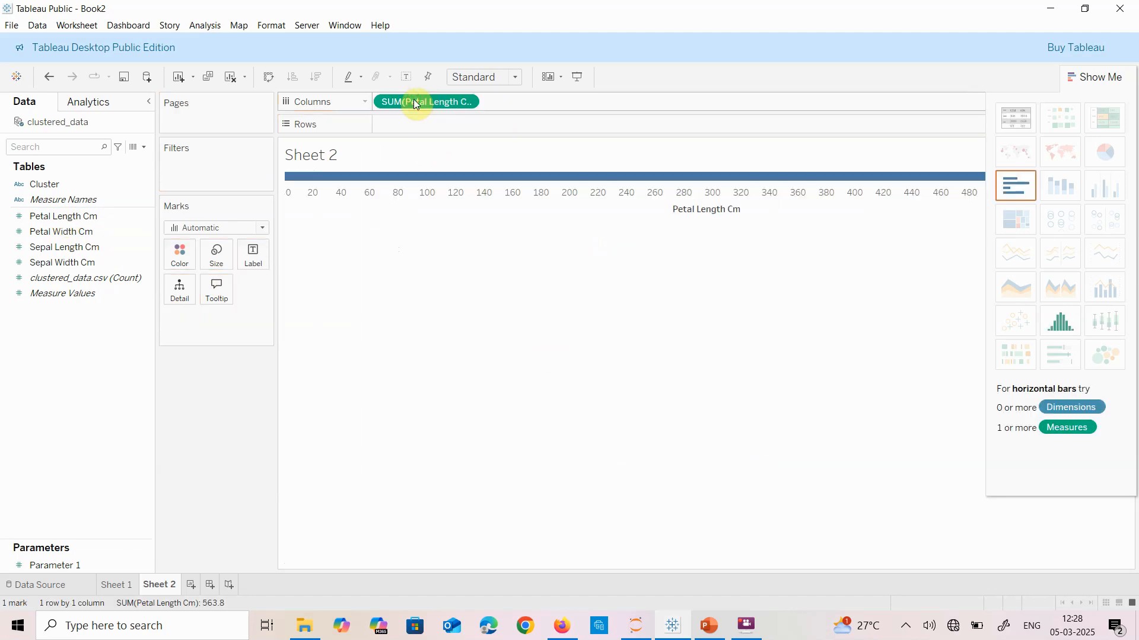
click(468, 103)
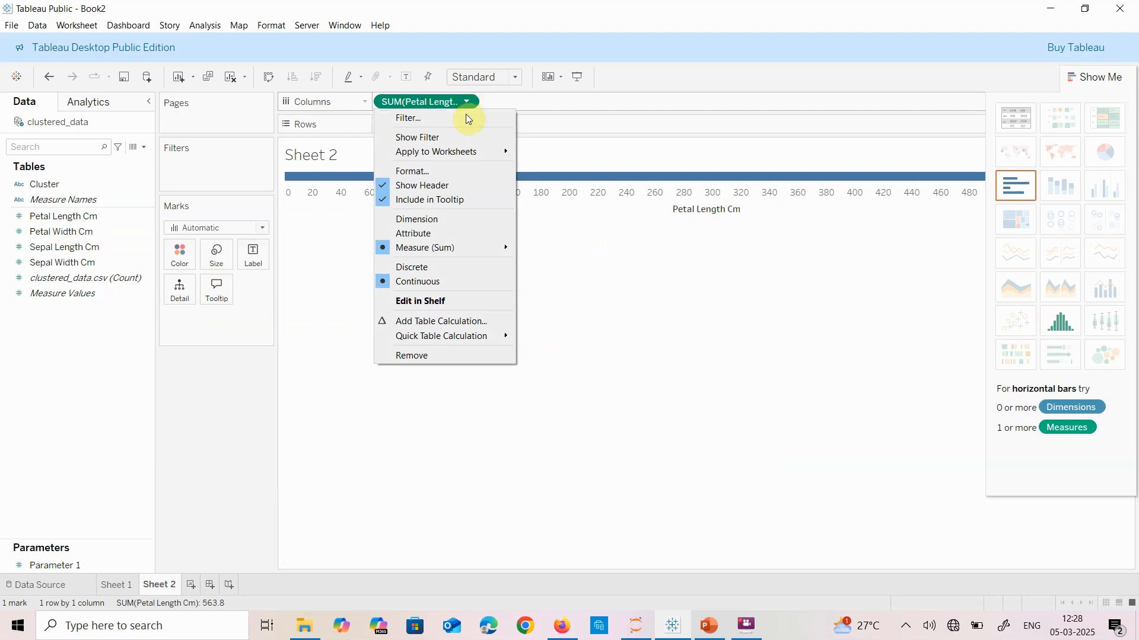
click(438, 229)
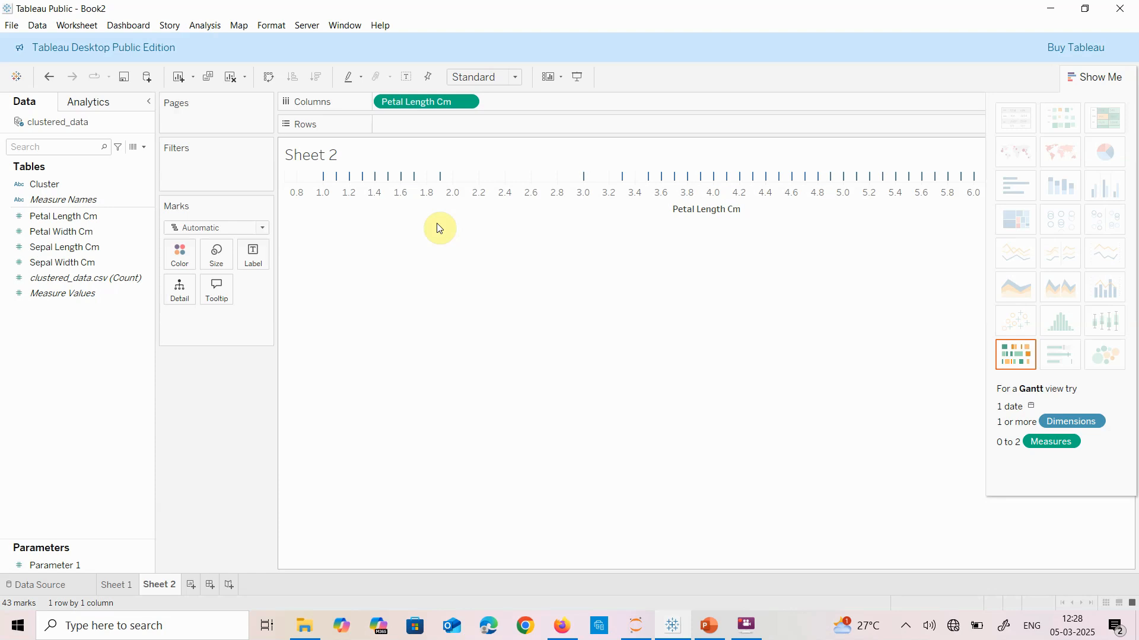
Step: Start a new float parameter named PL_Th and set its current value to 3.5
right_click(52, 395)
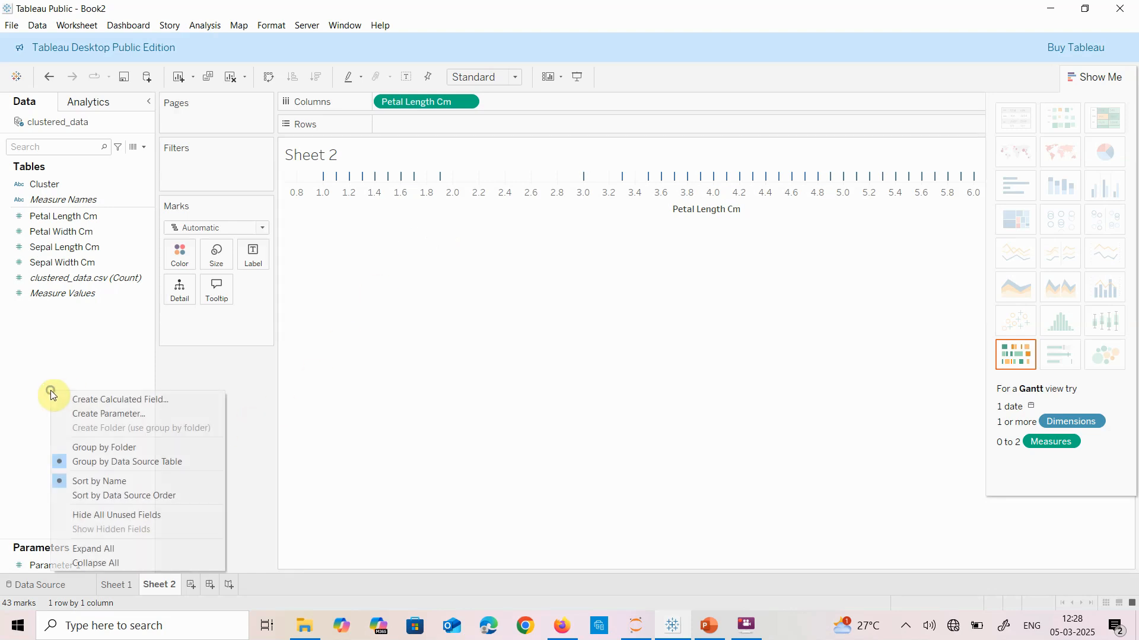
click(101, 414)
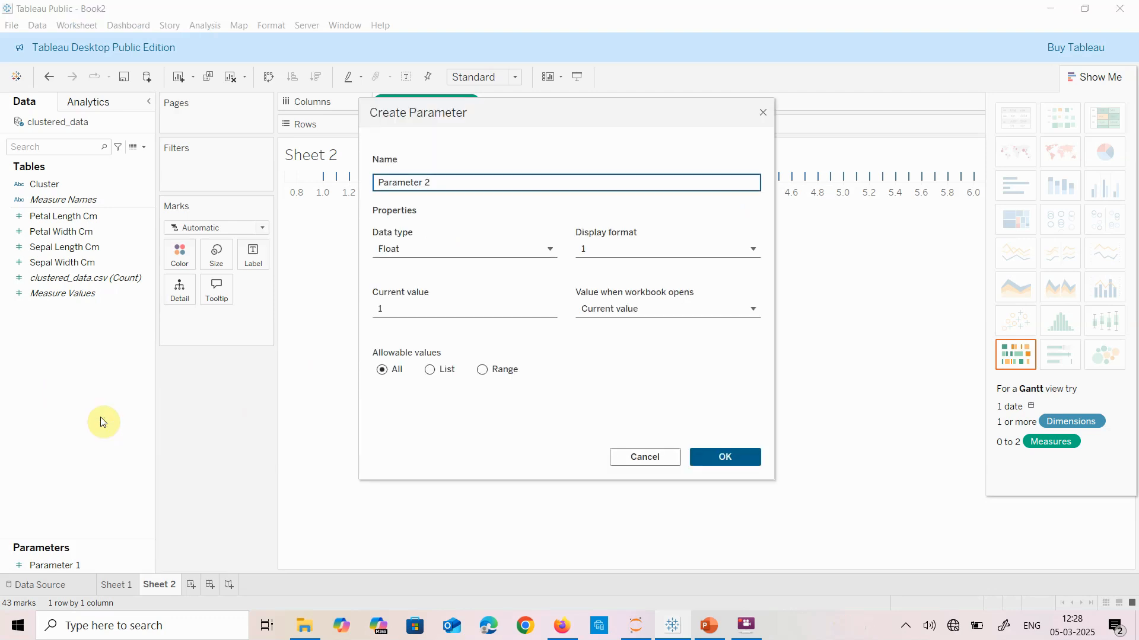
key(BackSpace)
key(BackSpace)
key(BackSpace)
key(BackSpace)
key(BackSpace)
key(BackSpace)
key(BackSpace)
key(BackSpace)
key(BackSpace)
key(BackSpace)
key(BackSpace)
text(PL)
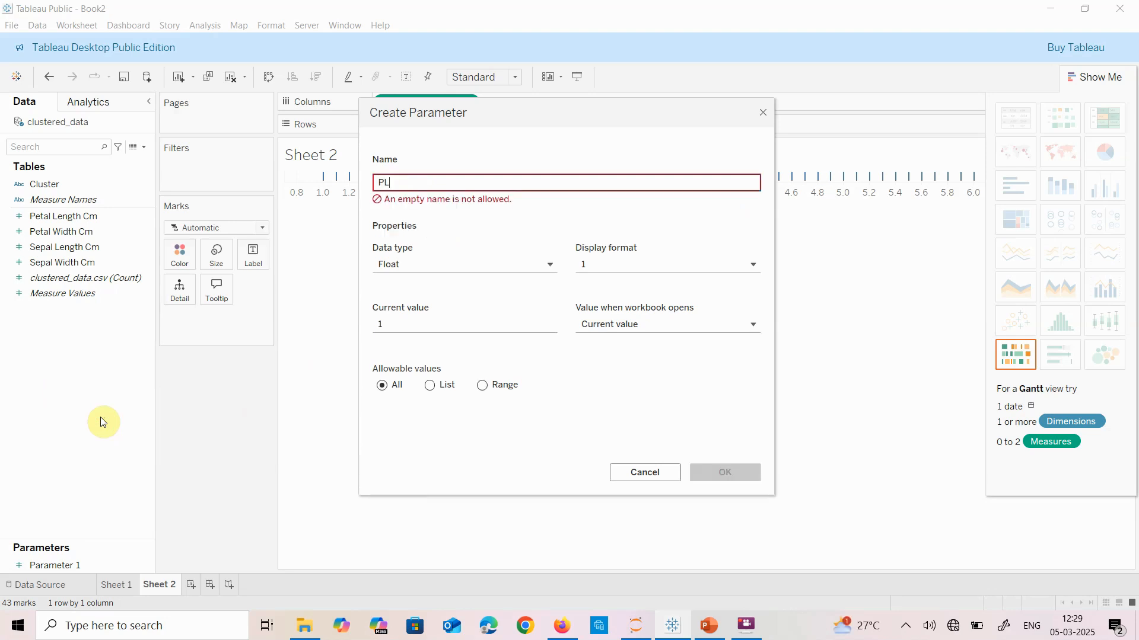
text(_Th)
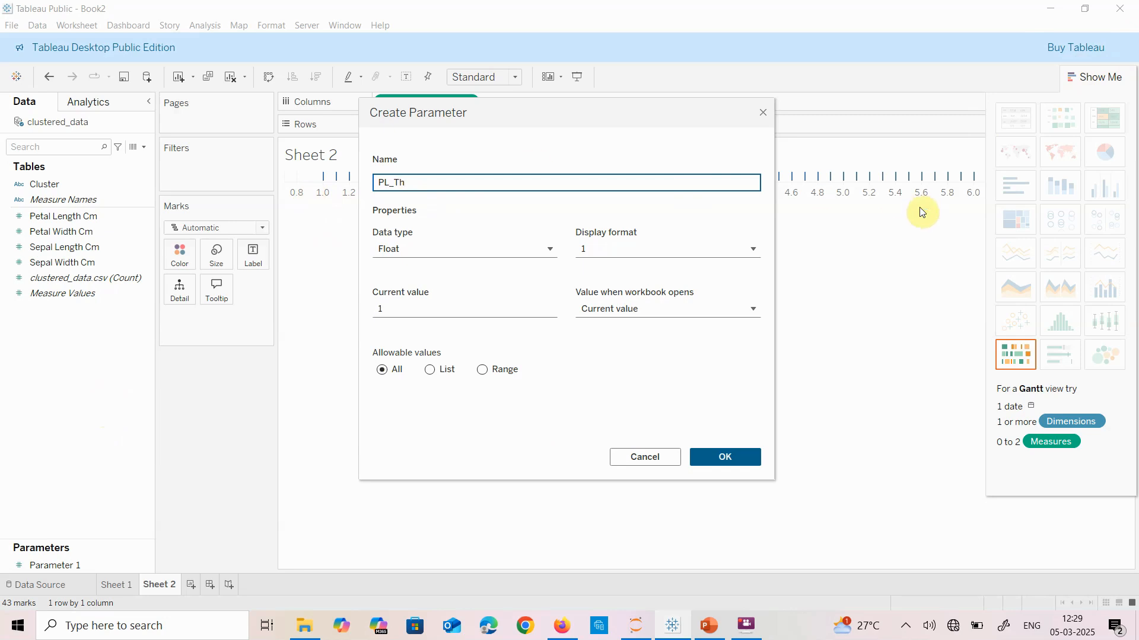
drag(407, 314, 362, 312)
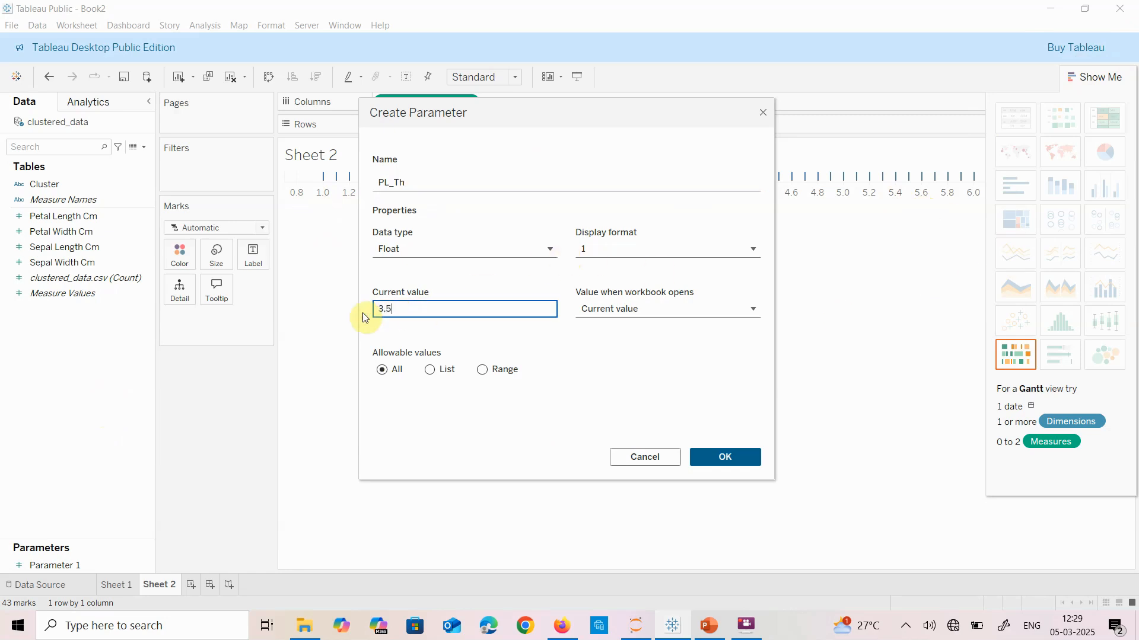
Step: Restrict the PL_Th parameter to a range with minimum 1 and maximum 7, and create it
click(495, 373)
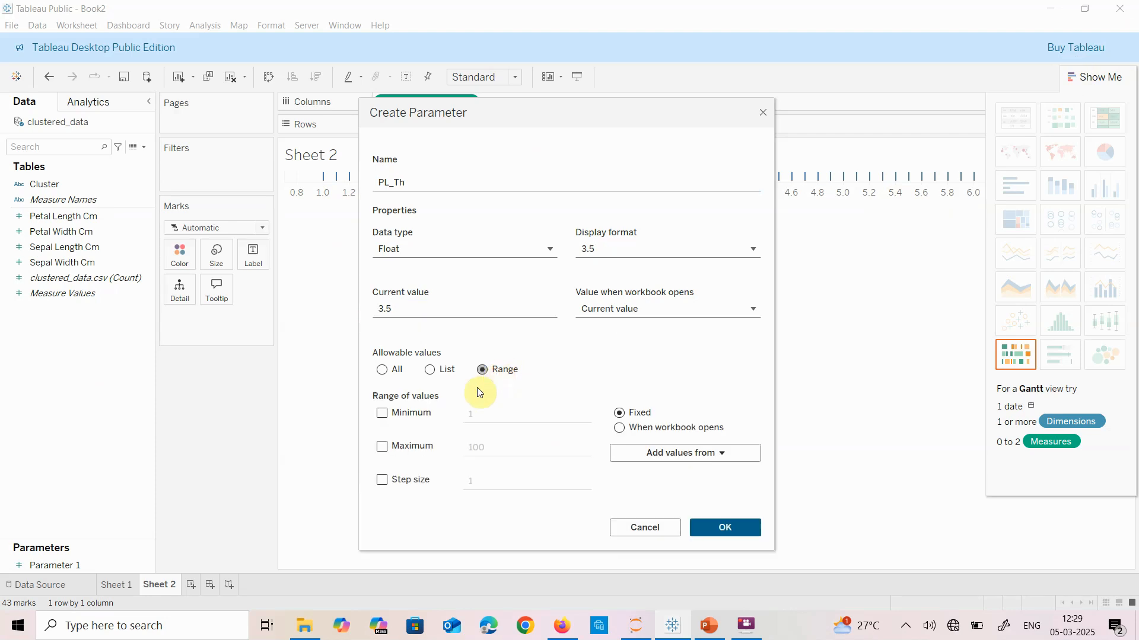
click(400, 413)
click(396, 449)
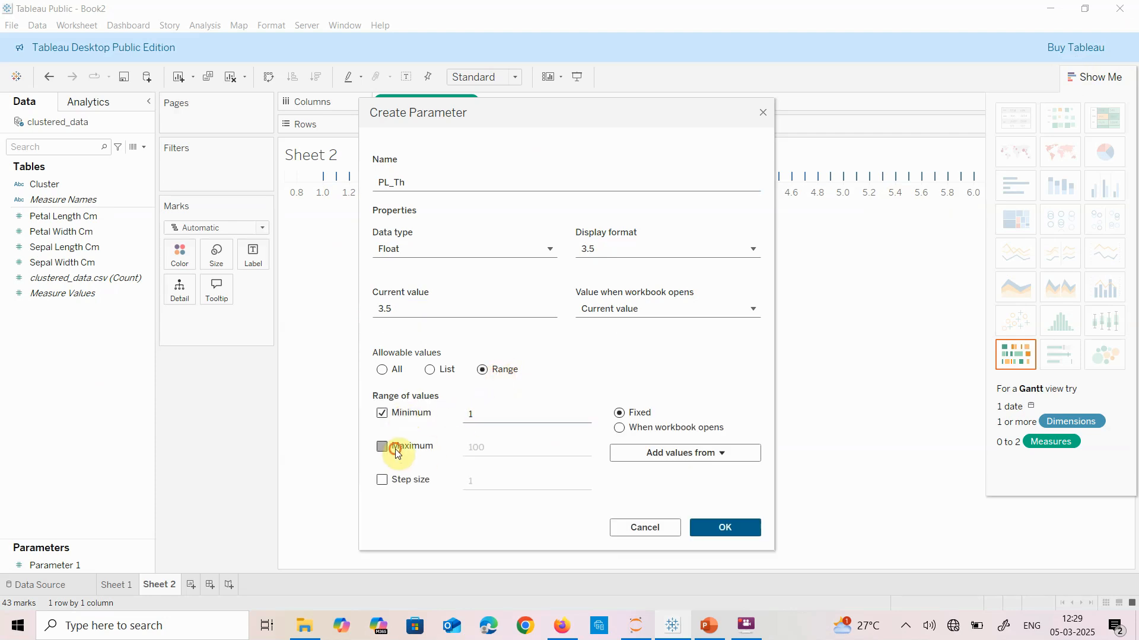
drag(492, 449, 414, 446)
text(7)
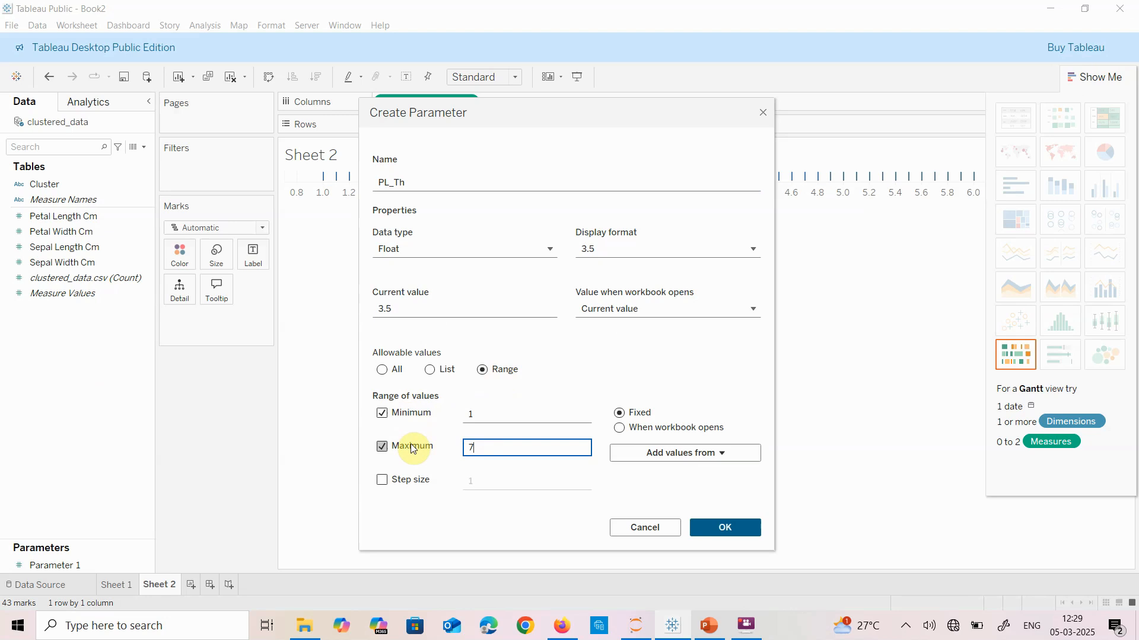
click(721, 529)
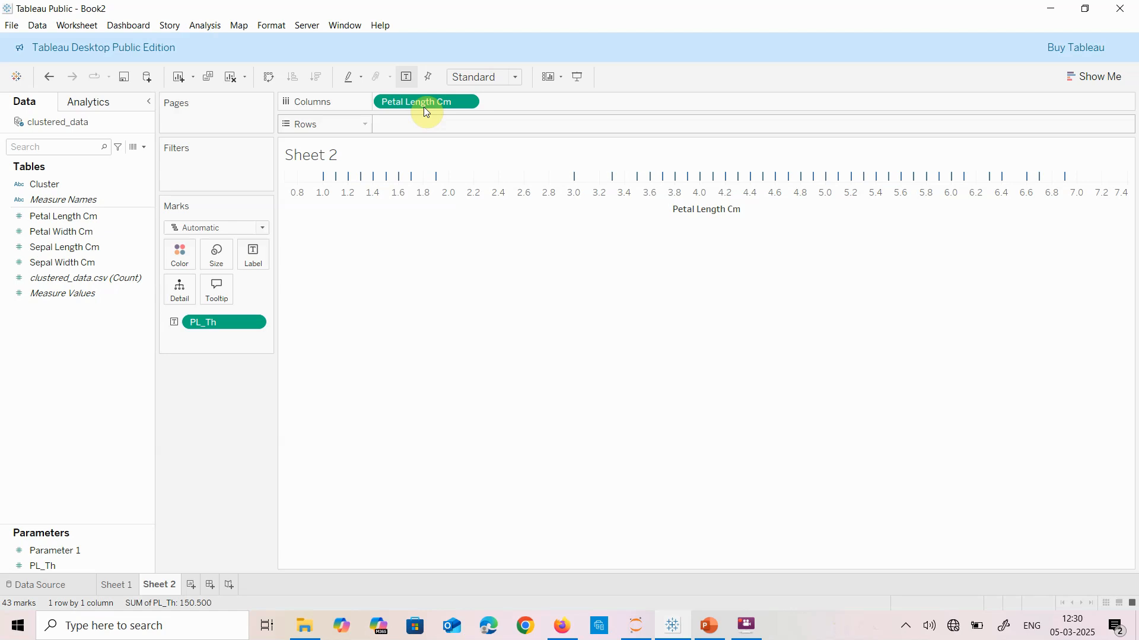
Step: Move Petal Length Cm from Columns to Rows in Sheet 2 and turn off the mark labels
drag(426, 111, 427, 129)
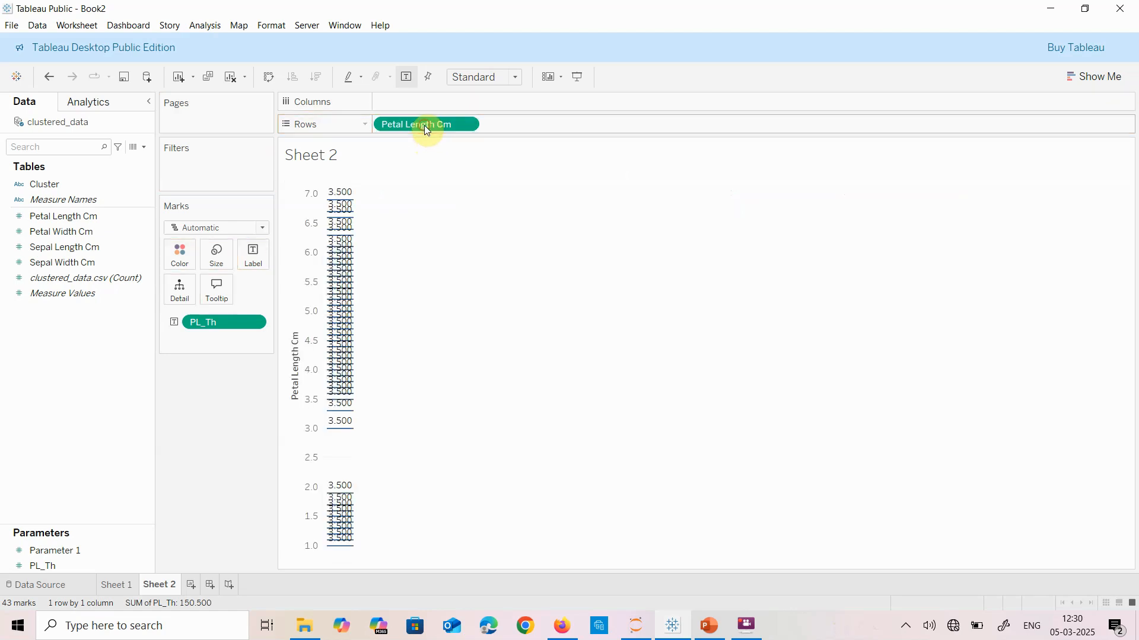
click(263, 253)
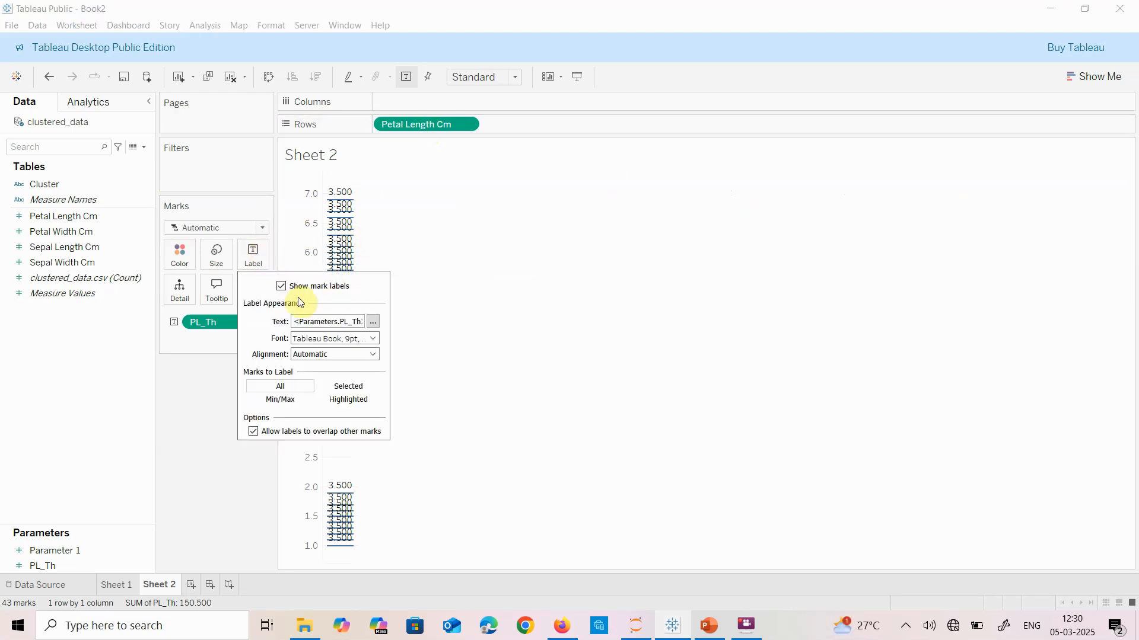
click(281, 287)
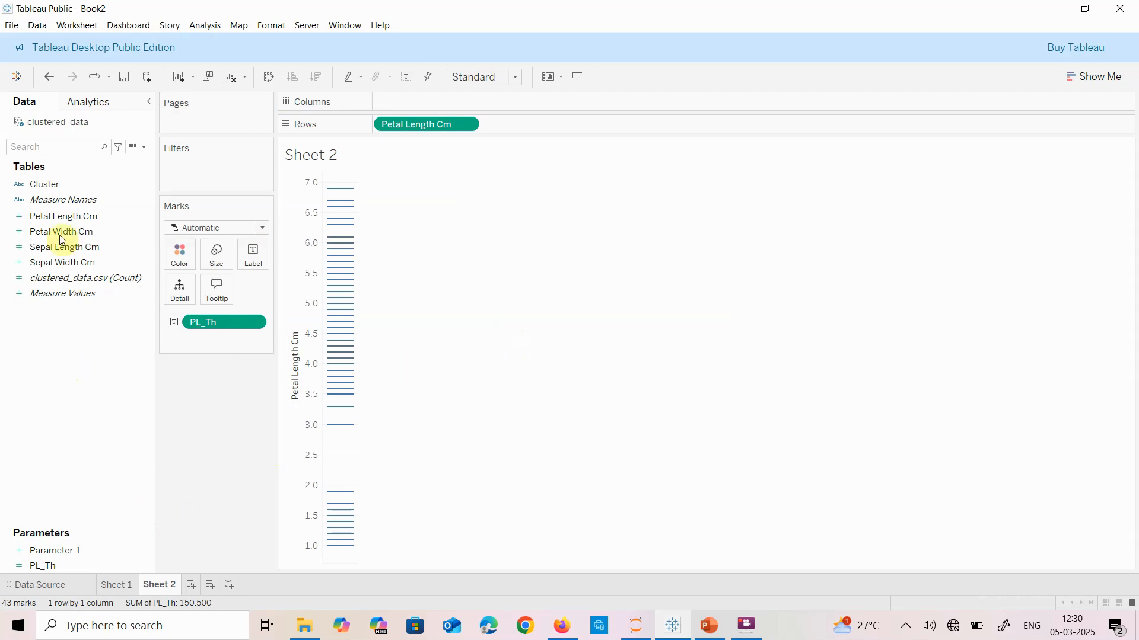
Step: Start a new calculated field named PL_Func
right_click(70, 336)
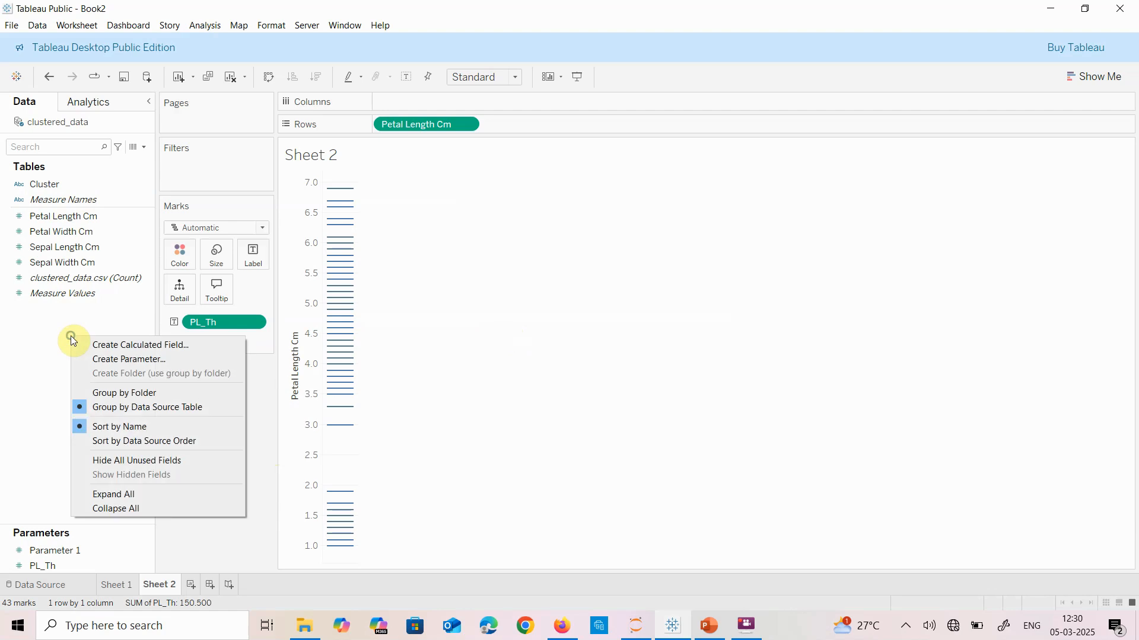
click(99, 347)
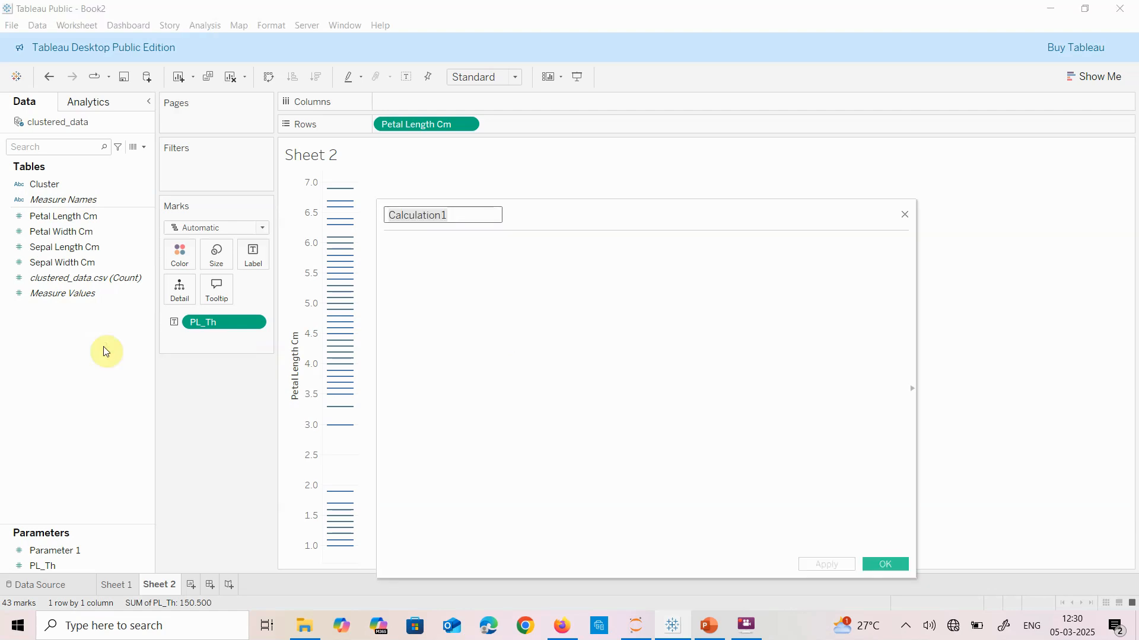
text(PL)
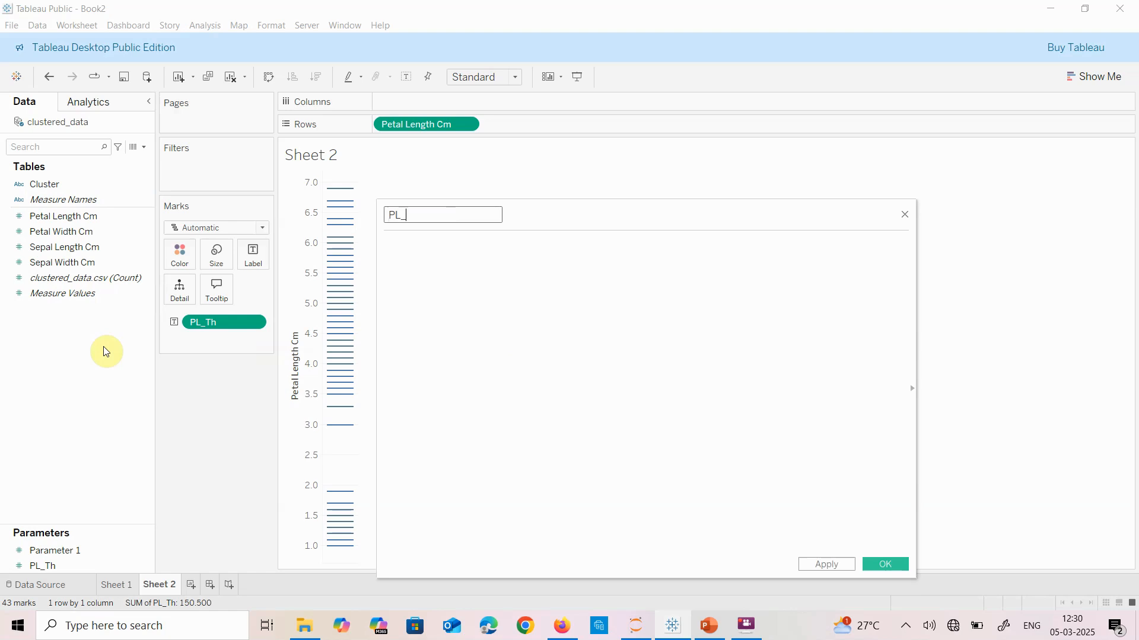
text(_Func)
click(449, 281)
Step: Enter the condition IF [Petal Length Cm] > [PL_Th] in the PL_Func formula
text(IF )
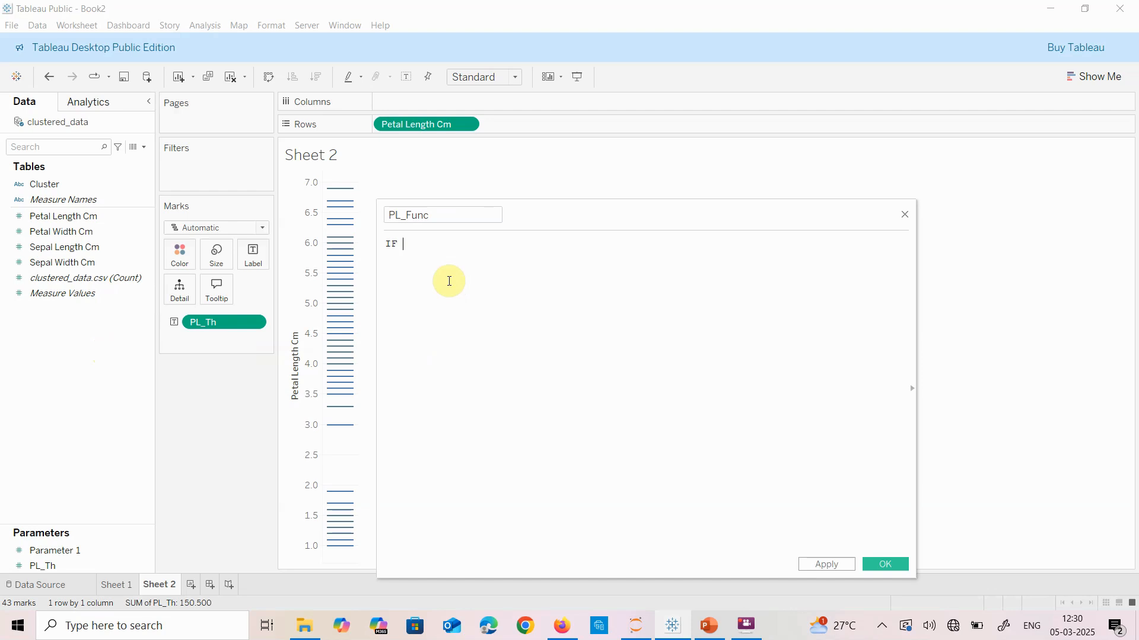
text(P)
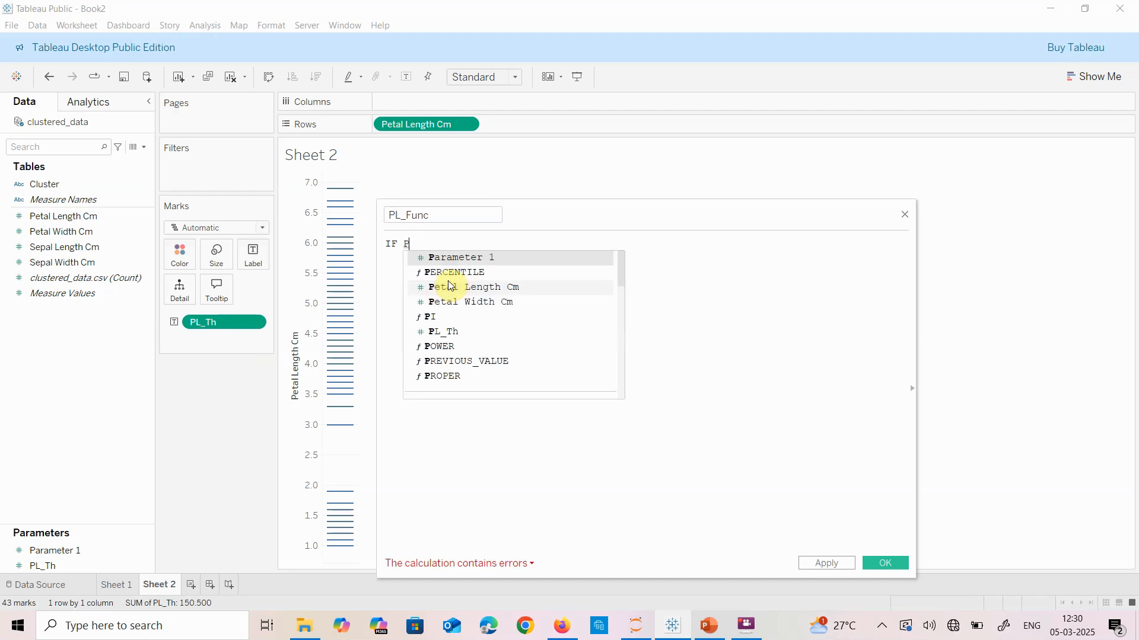
double_click(449, 281)
text(>)
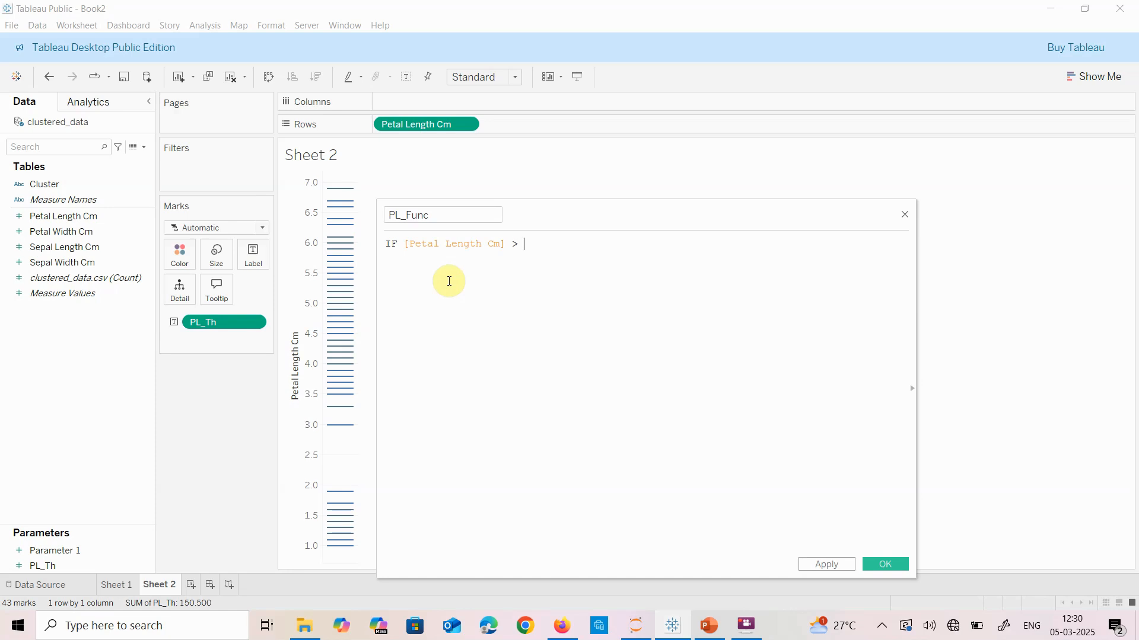
text( P)
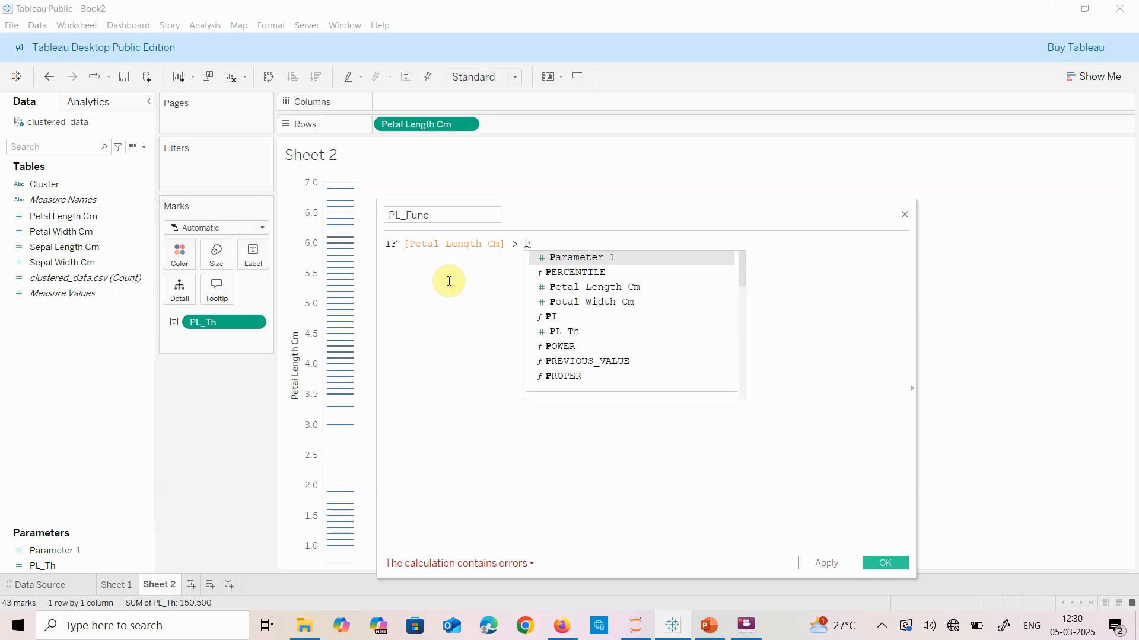
key(Down)
key(Down)
key(Down)
key(Down)
key(Down)
key(Return)
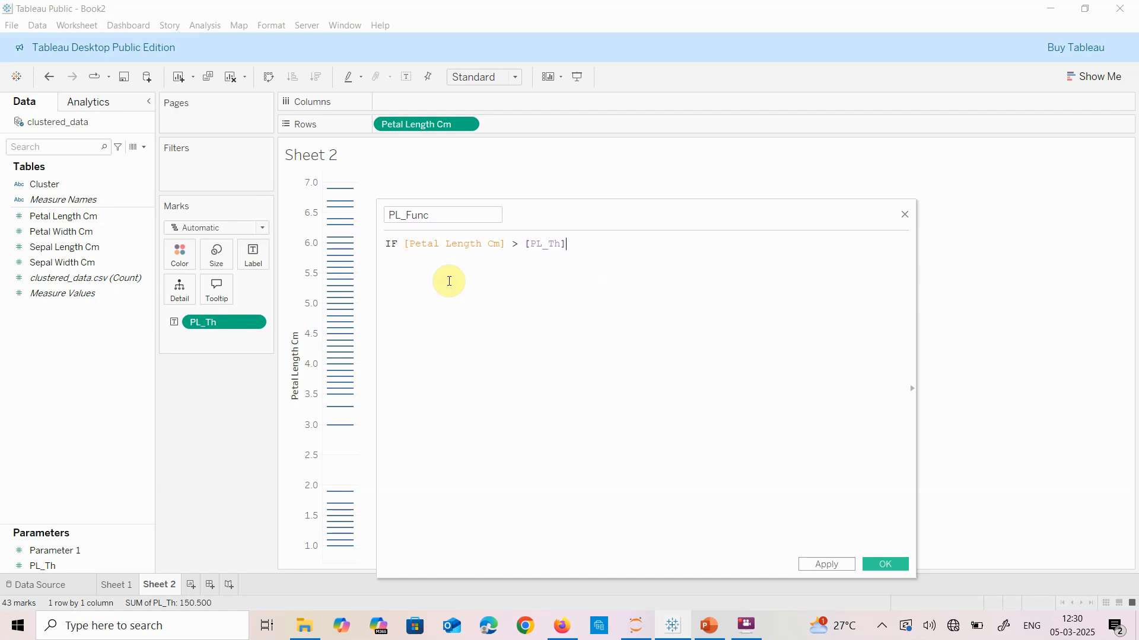
Step: Complete the PL_Func formula with THEN "ABOVE" ELSE "BELOW" END and save the calculated field
text(T)
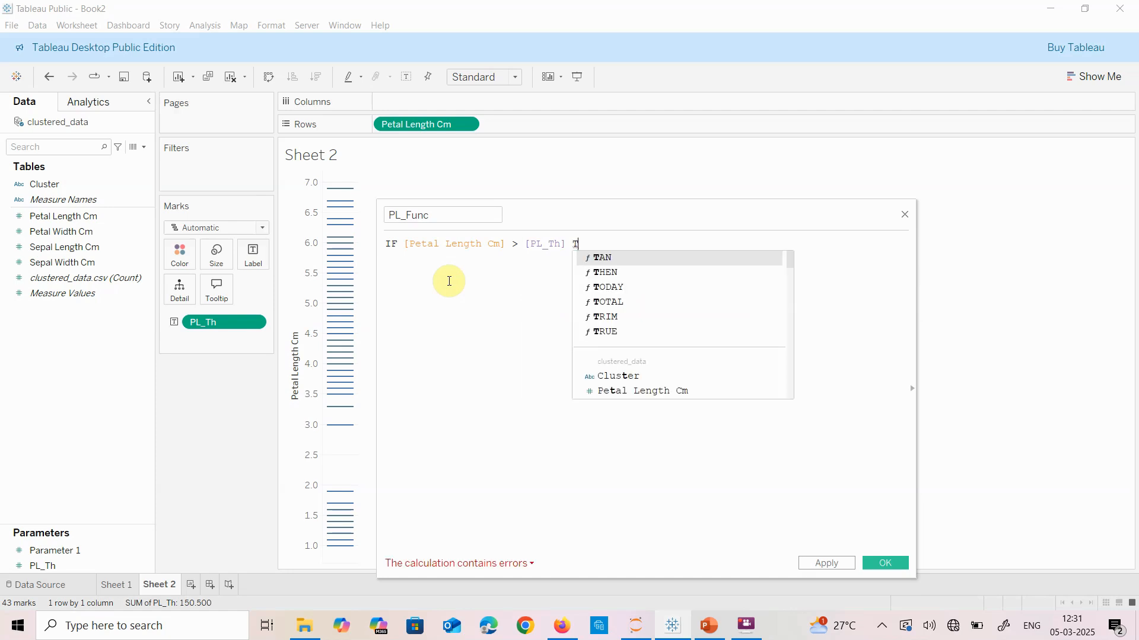
key(Down)
key(Return)
text("ABOVE)
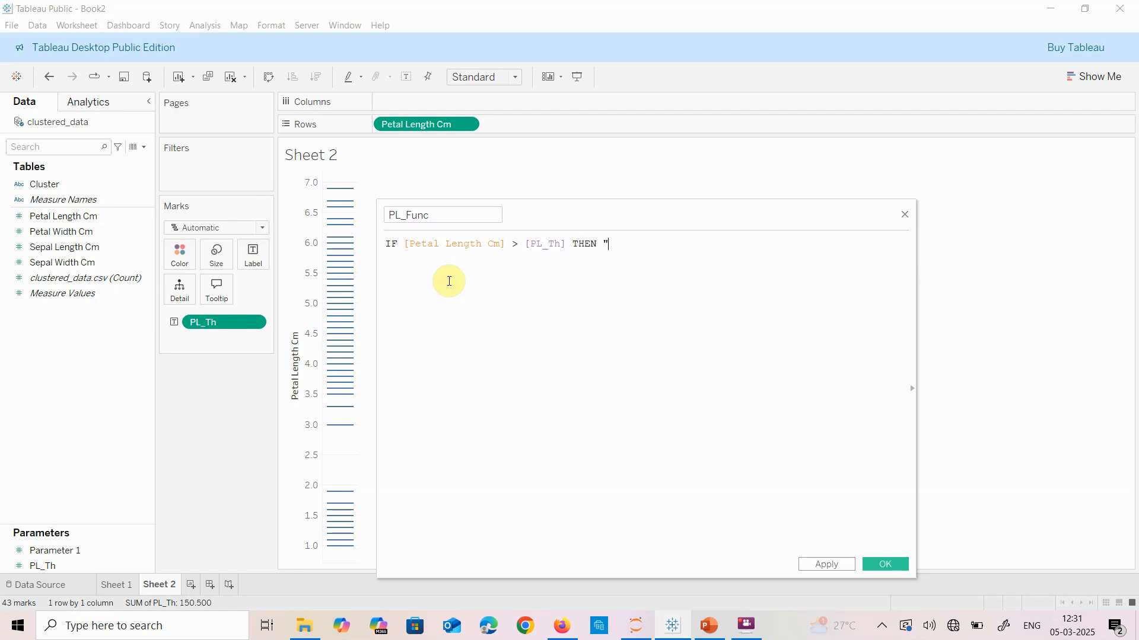
text(" )
text(ELSE)
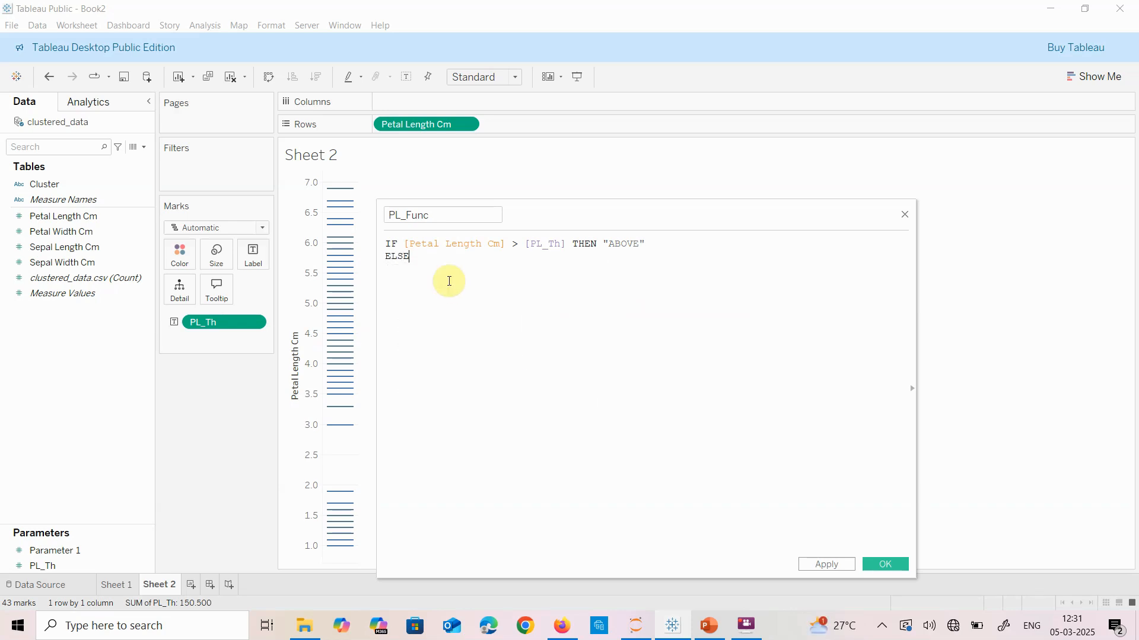
text( "BELOW")
key(Return)
text(END)
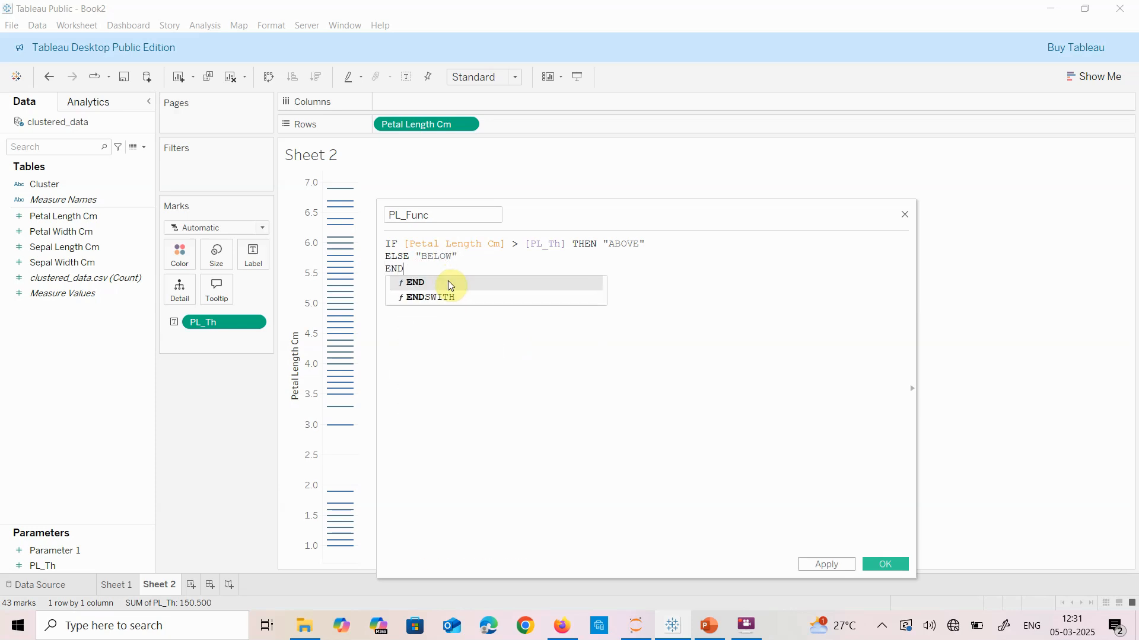
click(506, 255)
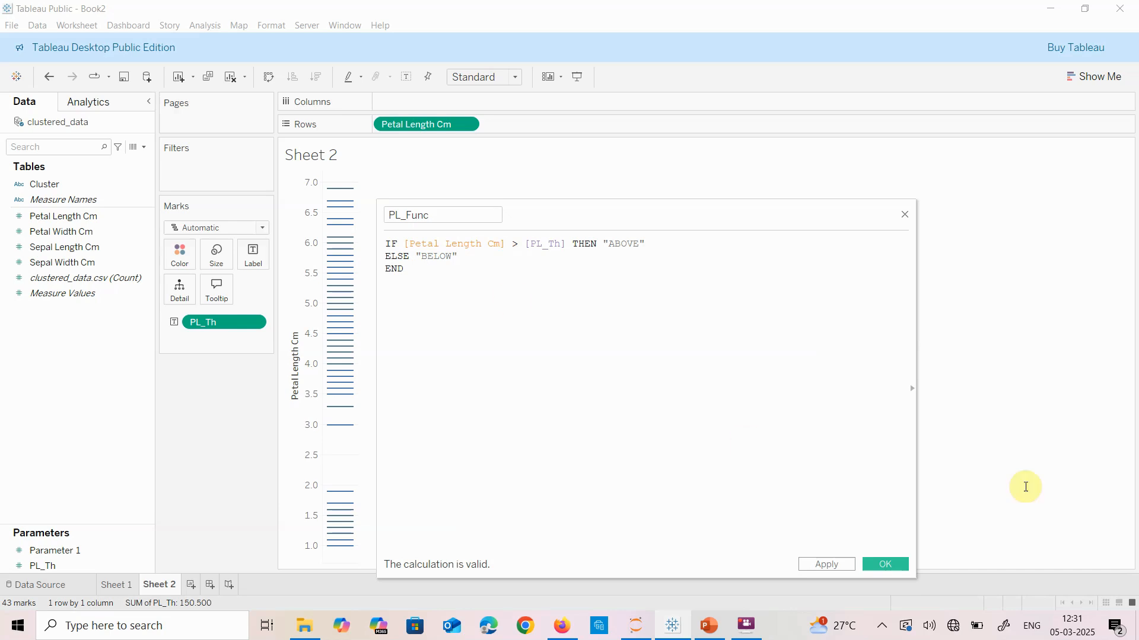
click(815, 566)
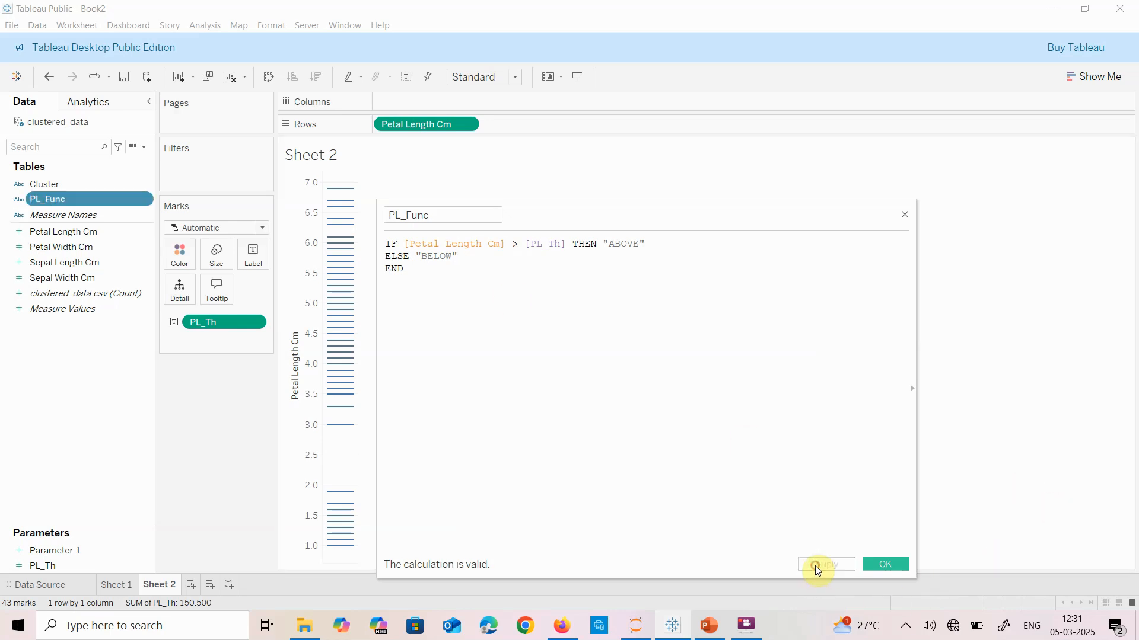
click(892, 568)
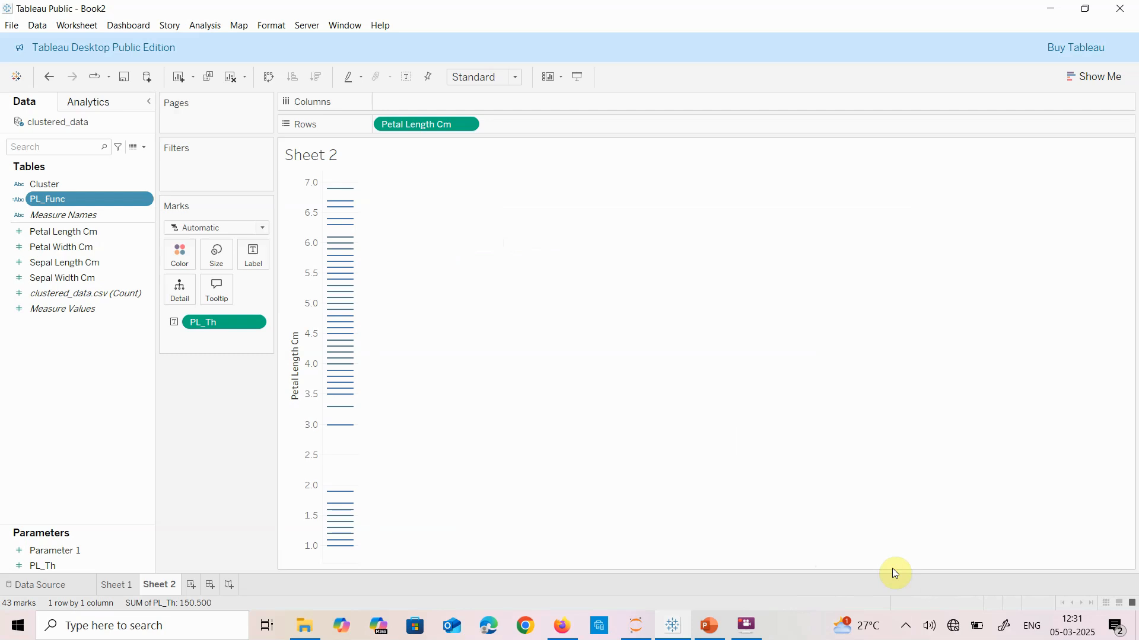
Step: Show the PL_Th parameter control, color the marks by PL_Func, and inspect the tooltips of several marks
right_click(76, 567)
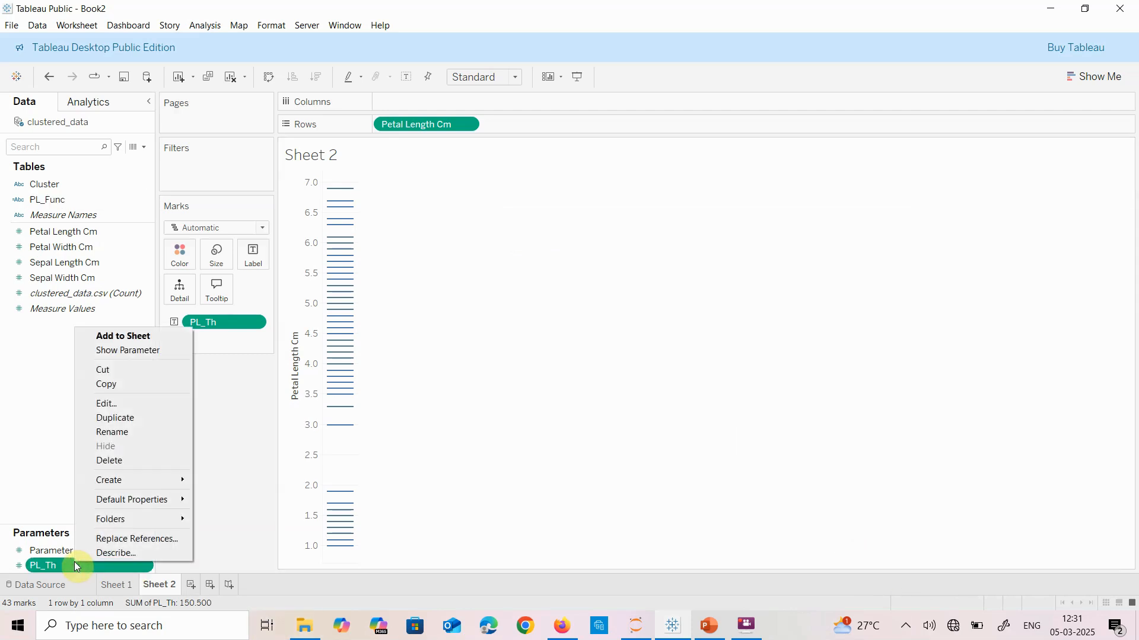
click(129, 350)
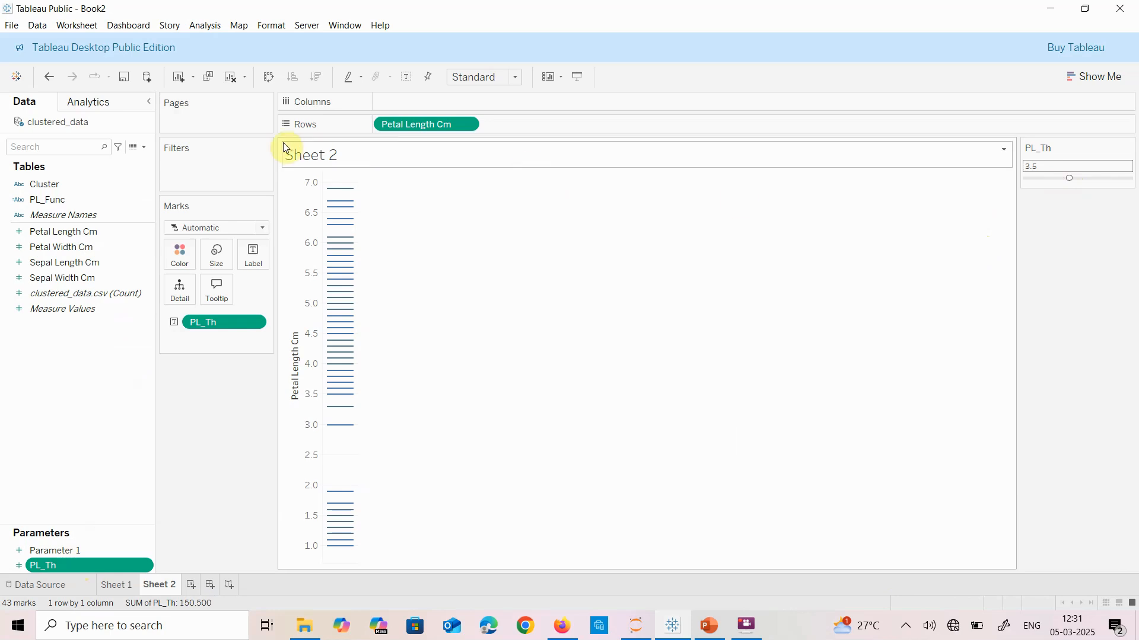
drag(66, 201, 179, 254)
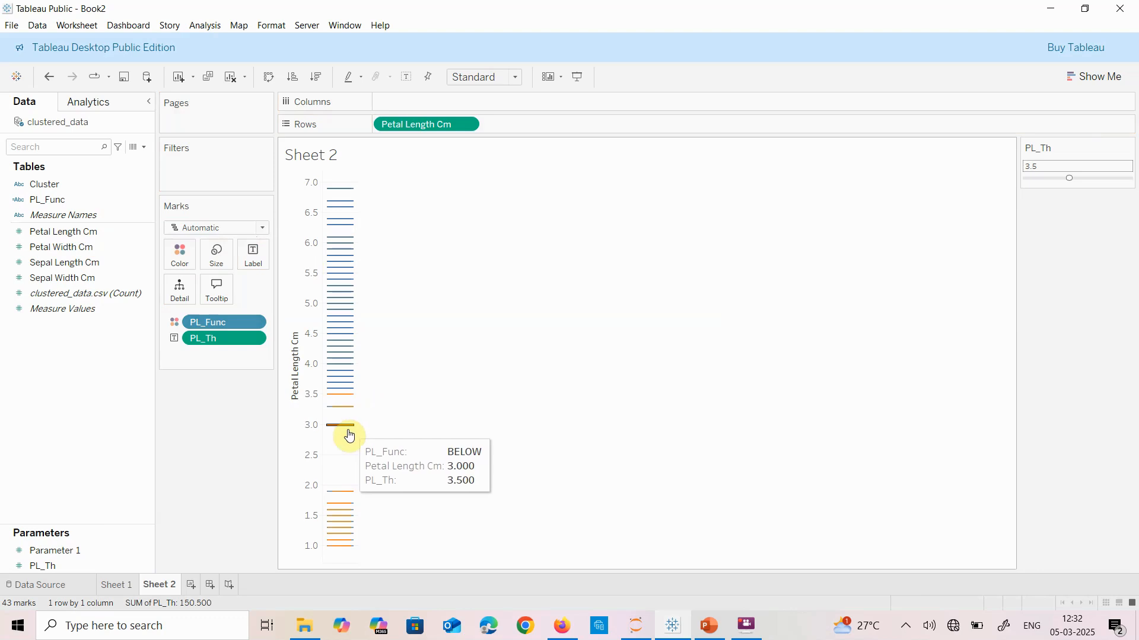
mouse_move(355, 530)
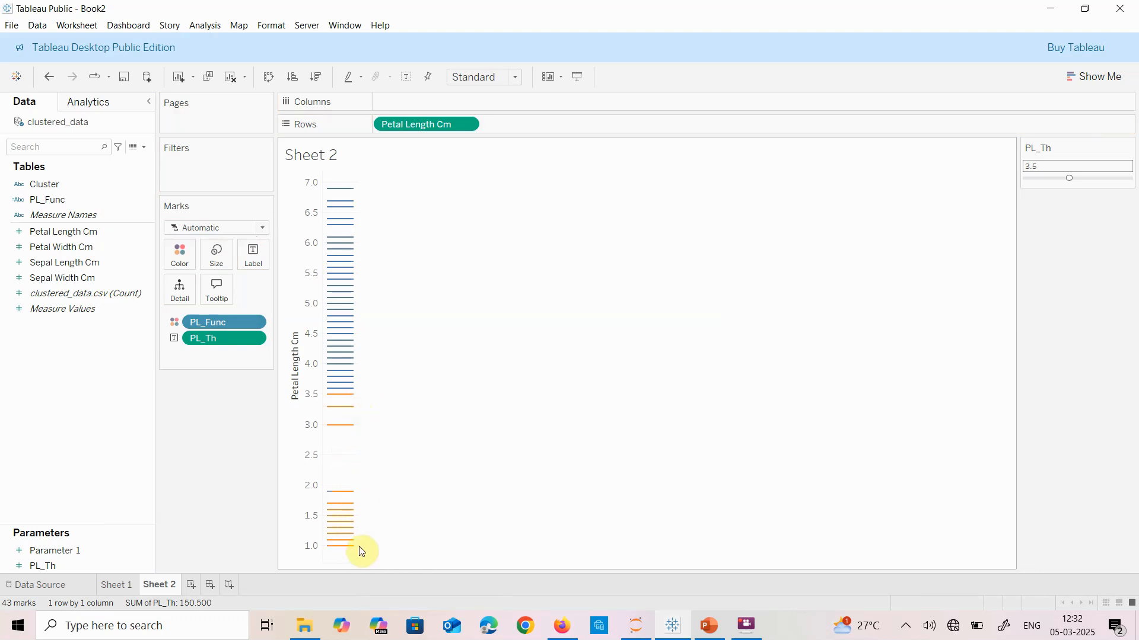
mouse_move(341, 500)
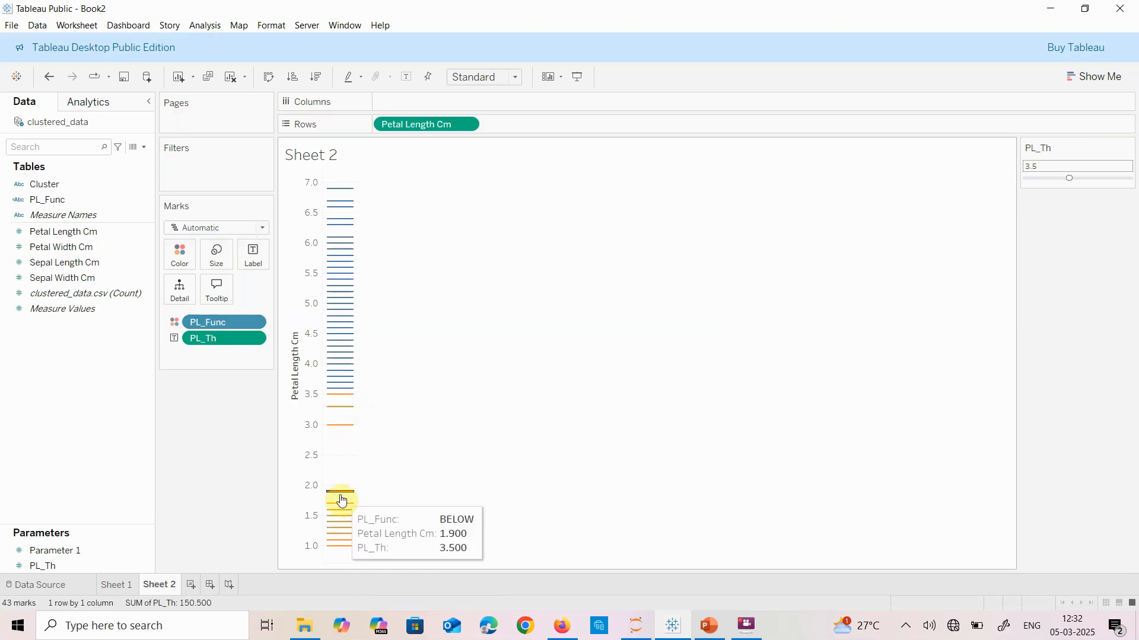
mouse_move(336, 296)
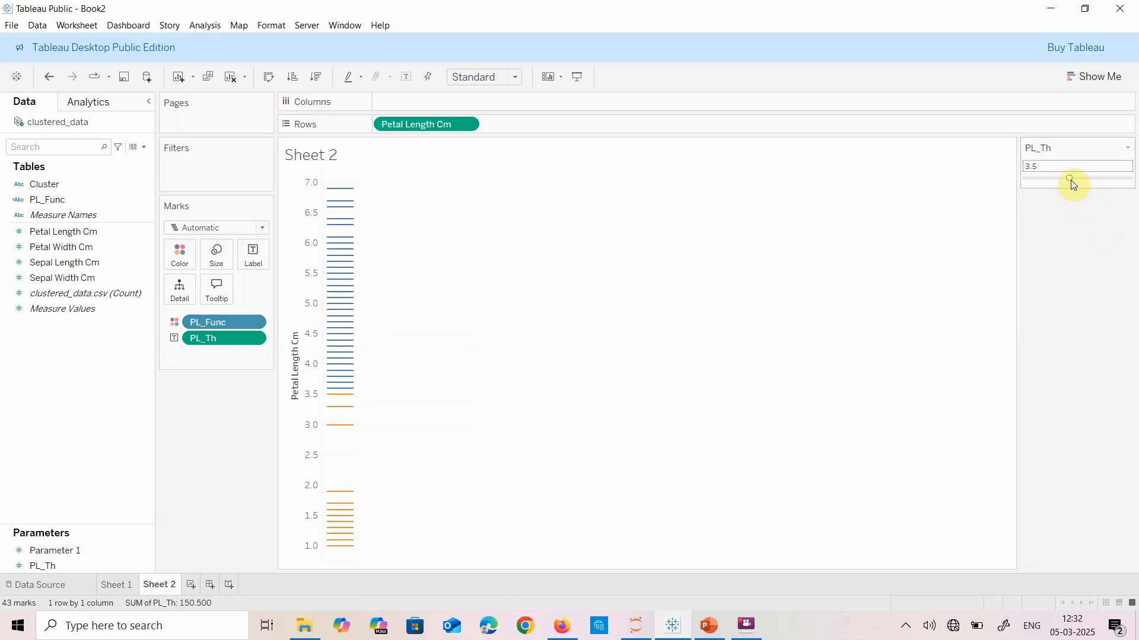
Step: Raise the PL_Th threshold in stages to about 5.46 with the parameter control
drag(1076, 178, 1076, 178)
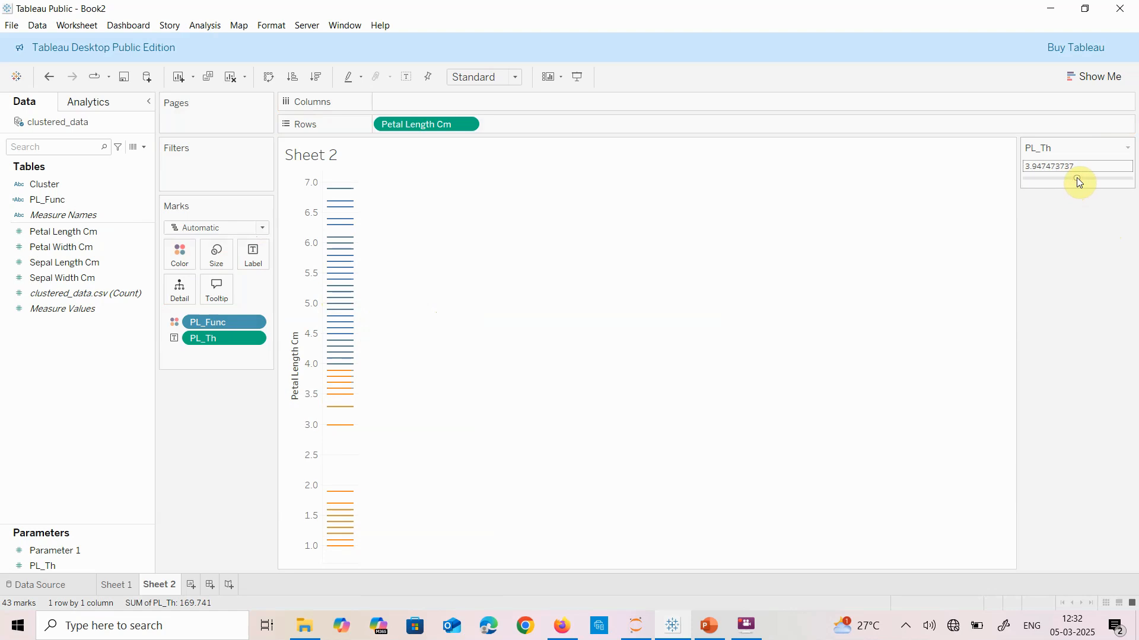
click(1087, 177)
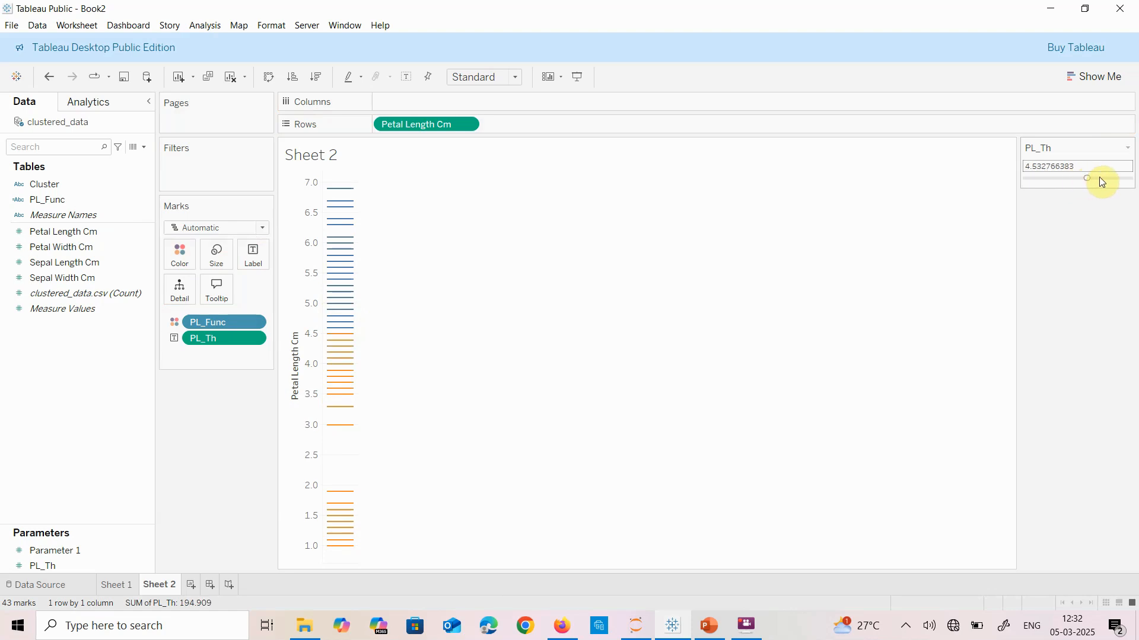
click(1102, 177)
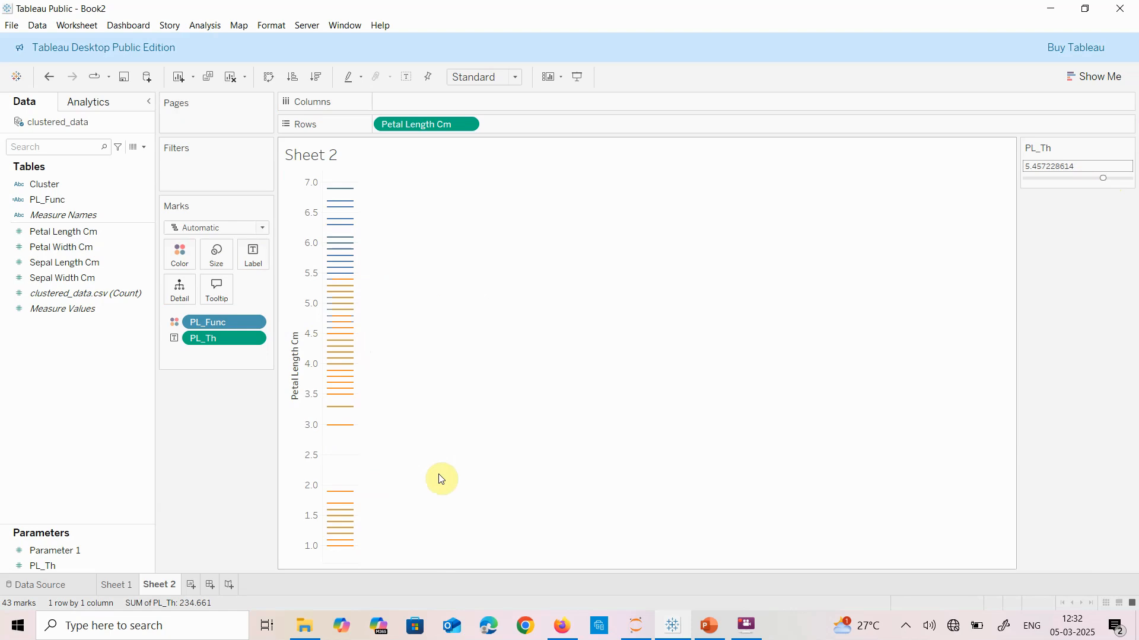
Step: Create a new worksheet and plot Petal Length Cm on the rows aggregated as an average
click(191, 585)
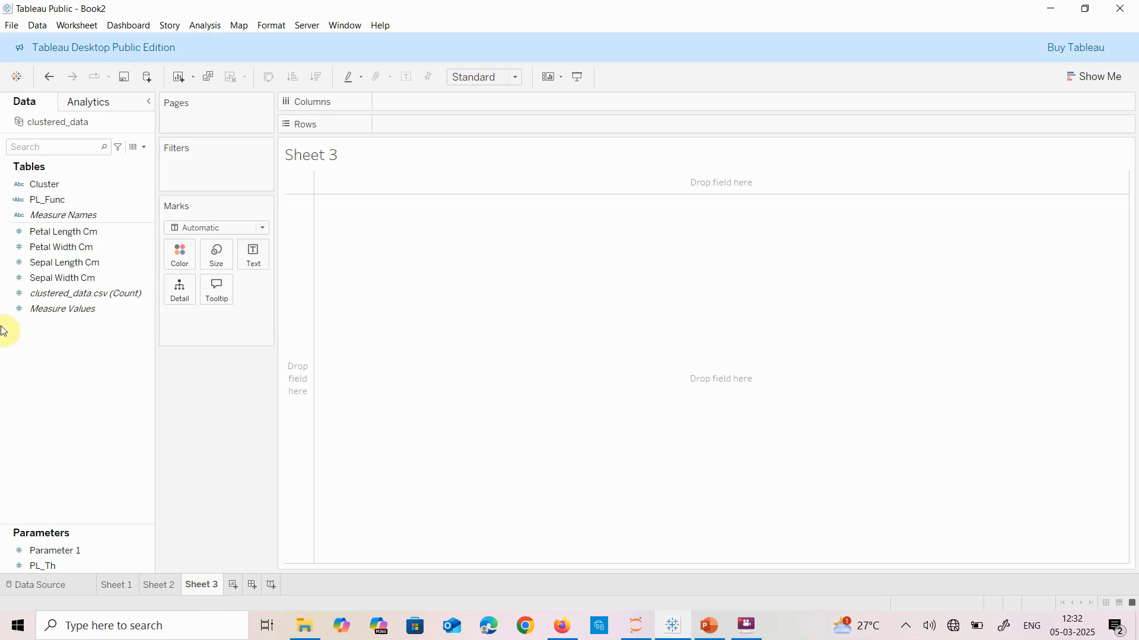
click(99, 236)
drag(97, 233, 449, 127)
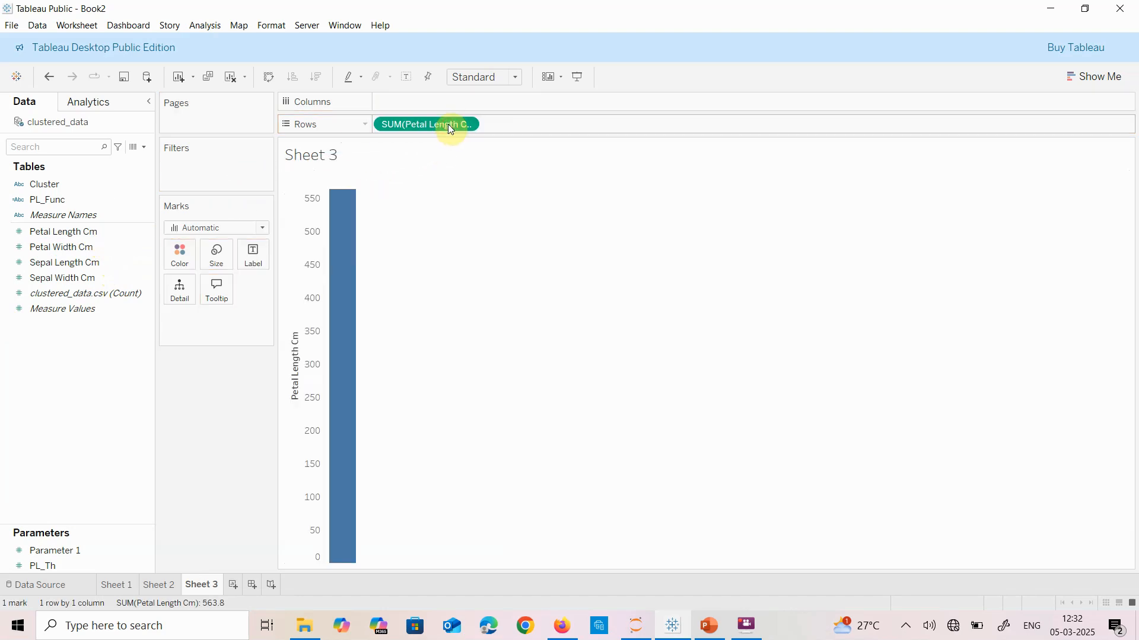
click(467, 125)
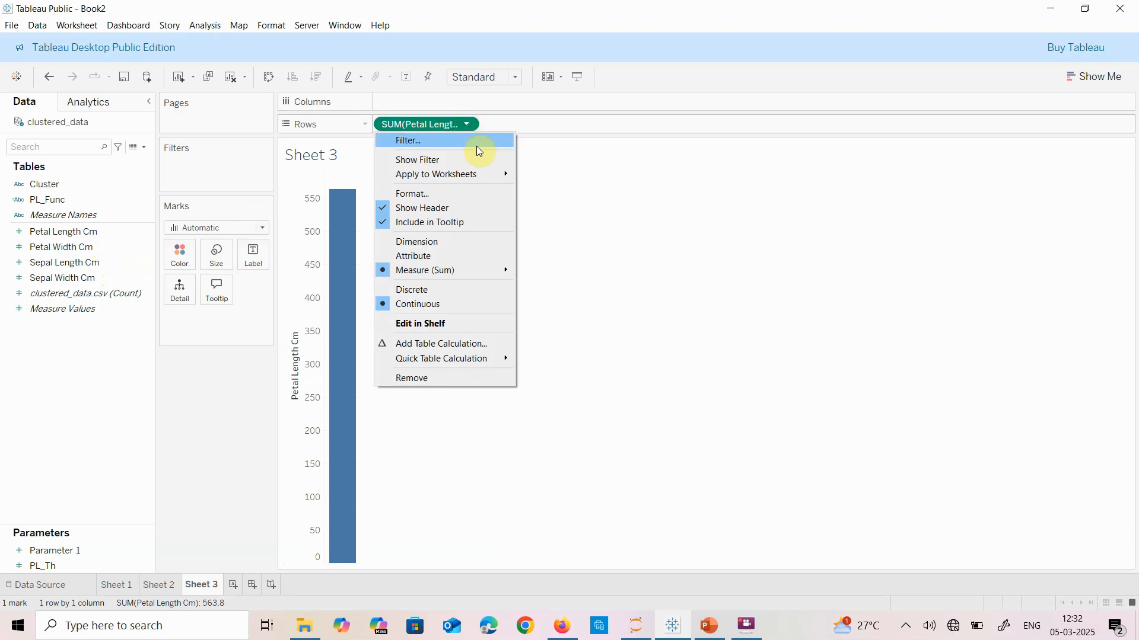
mouse_move(485, 272)
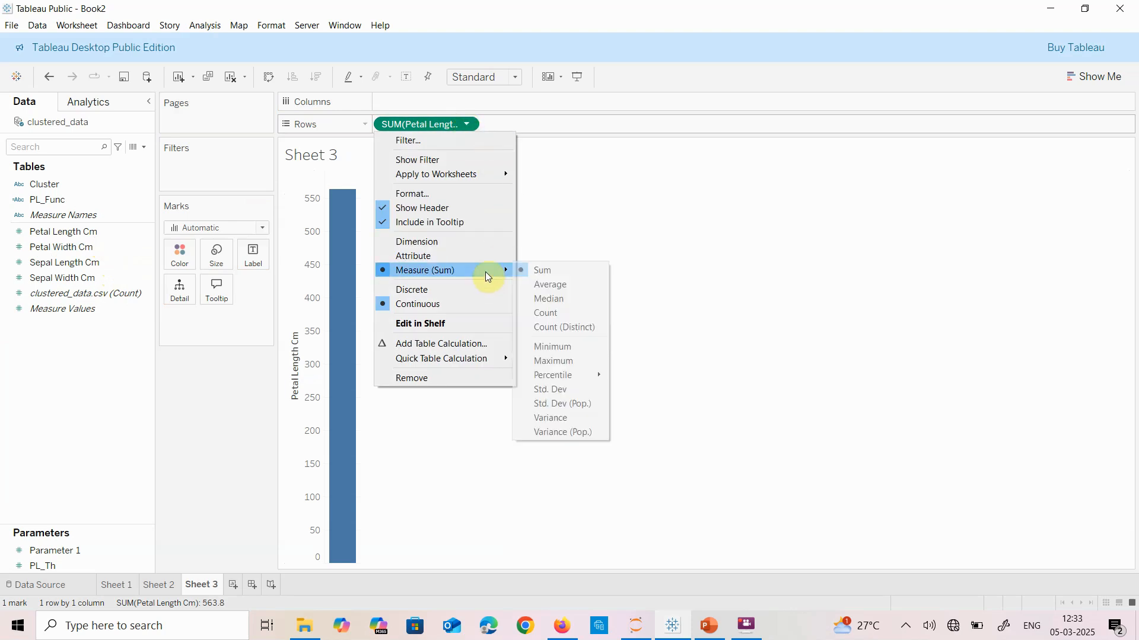
click(553, 284)
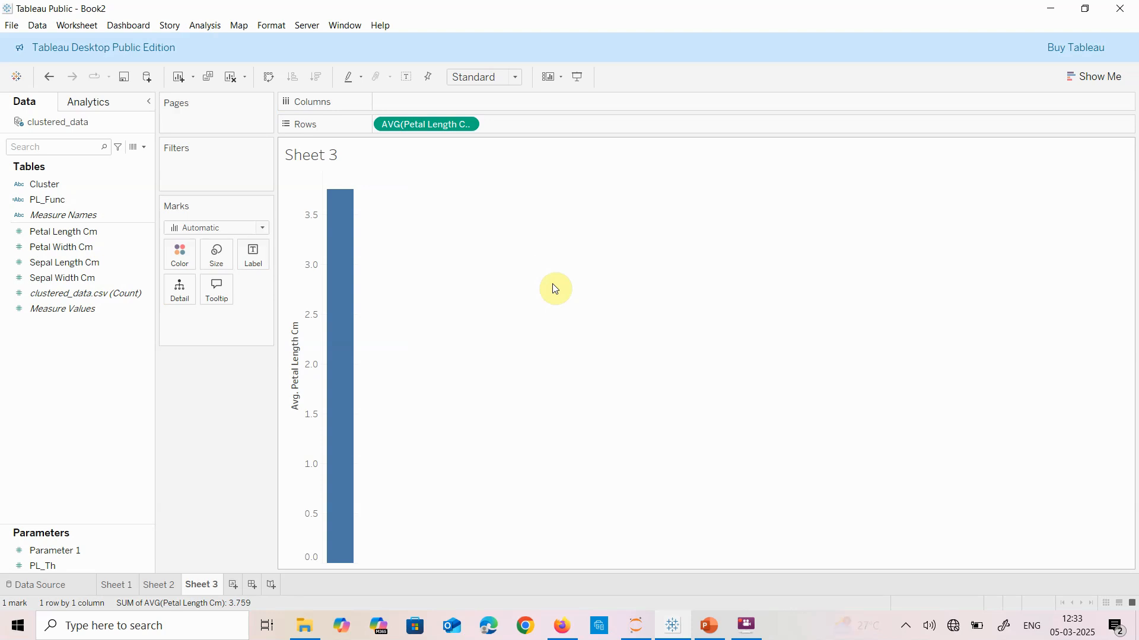
Step: Split the average petal length bar by Cluster on the columns and inspect the tooltips of the cluster bars
click(43, 186)
drag(44, 187, 391, 102)
mouse_move(335, 211)
mouse_move(386, 501)
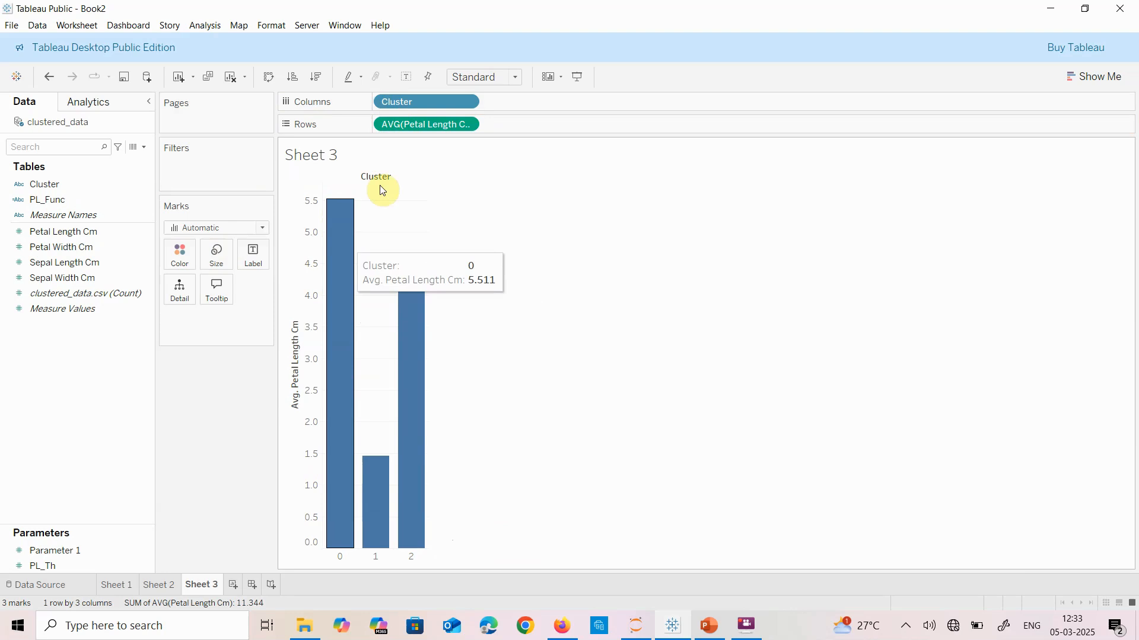
mouse_move(343, 546)
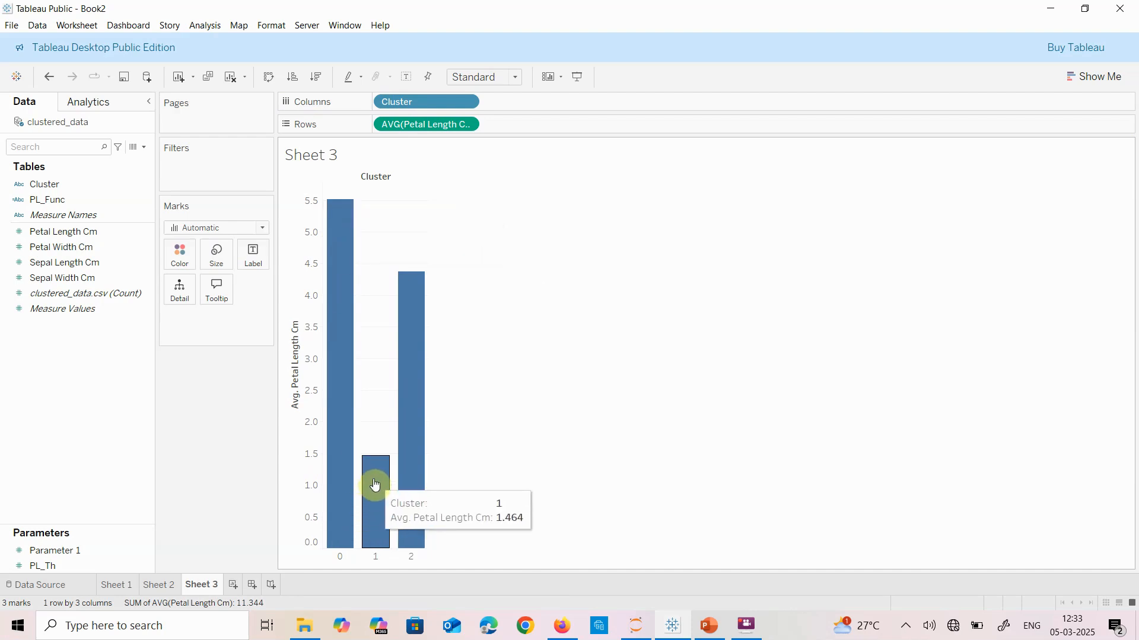
mouse_move(420, 371)
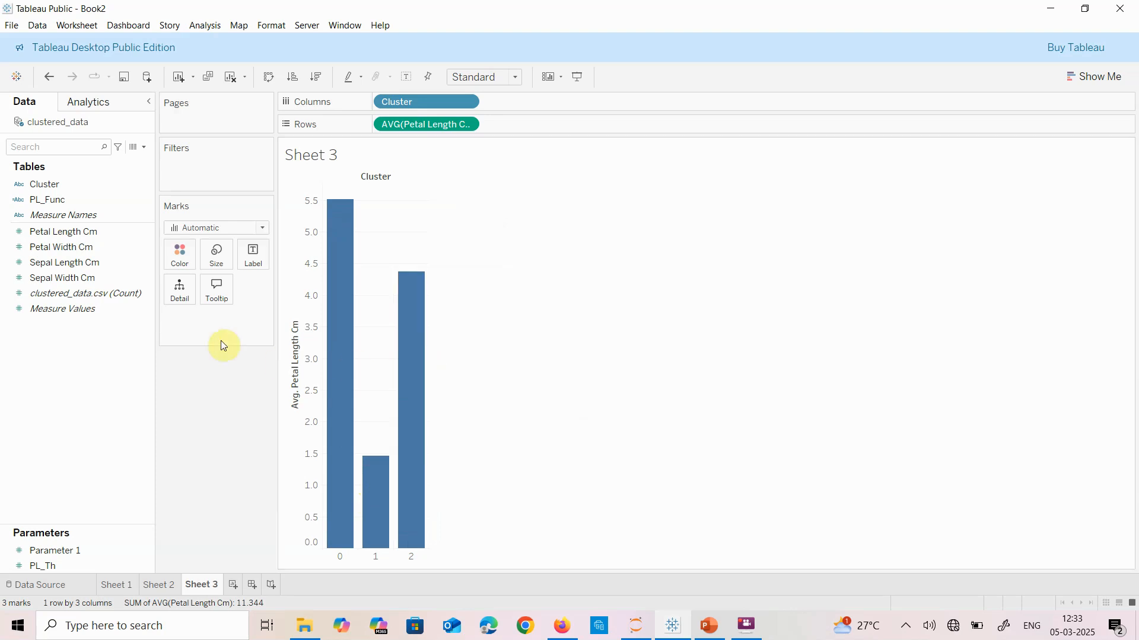
Step: Try coloring the bars by Cluster, and remove that color assignment again
drag(44, 184, 181, 262)
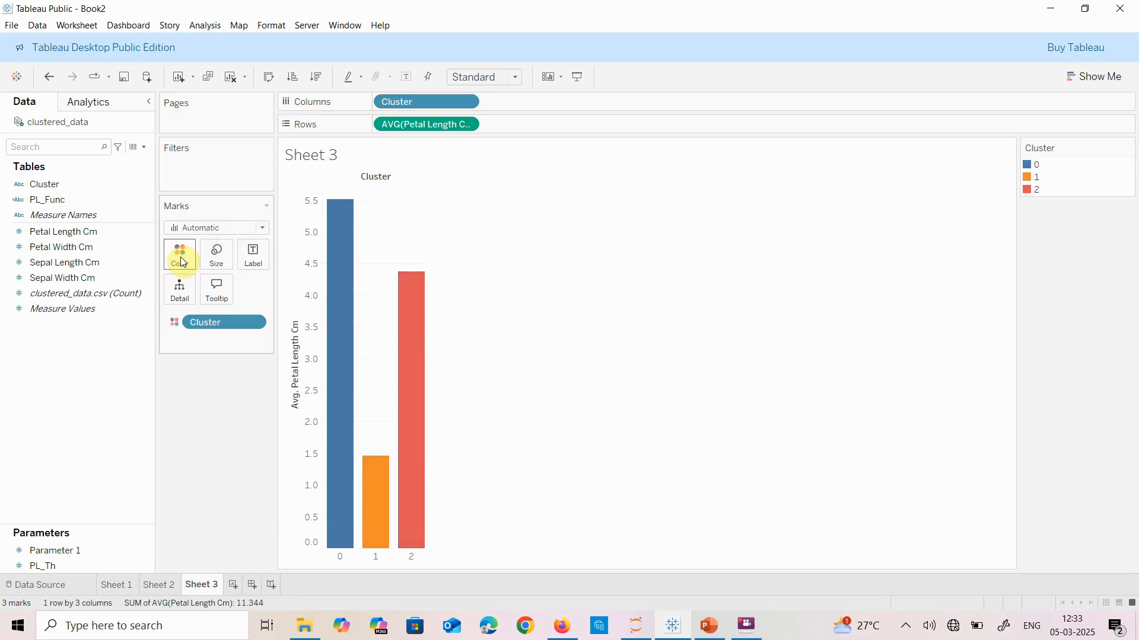
mouse_move(413, 398)
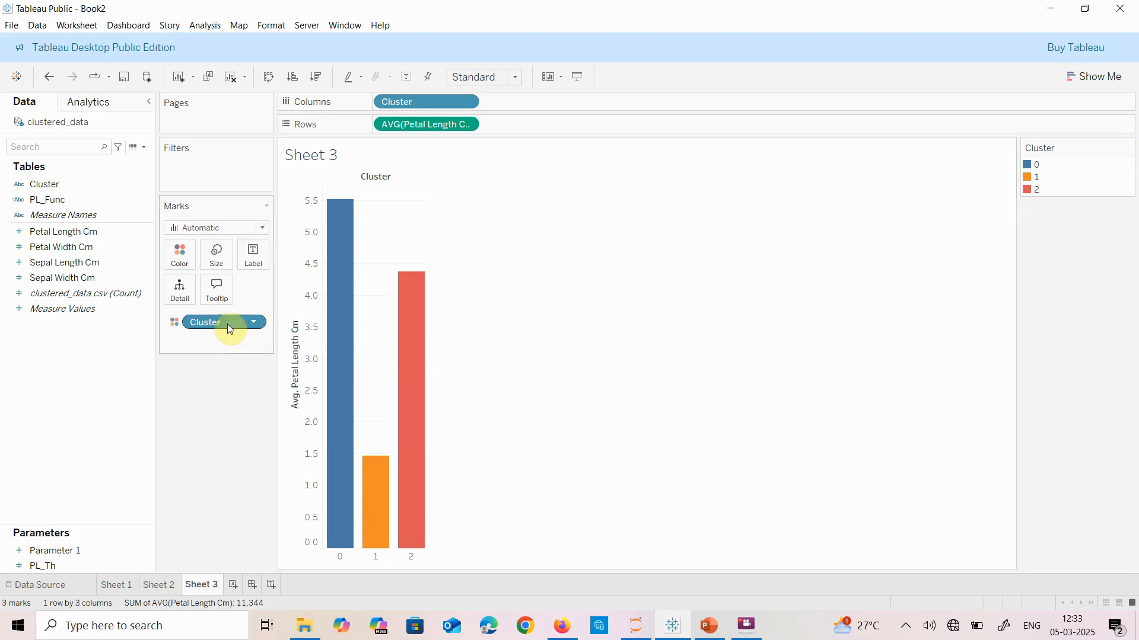
key(Delete)
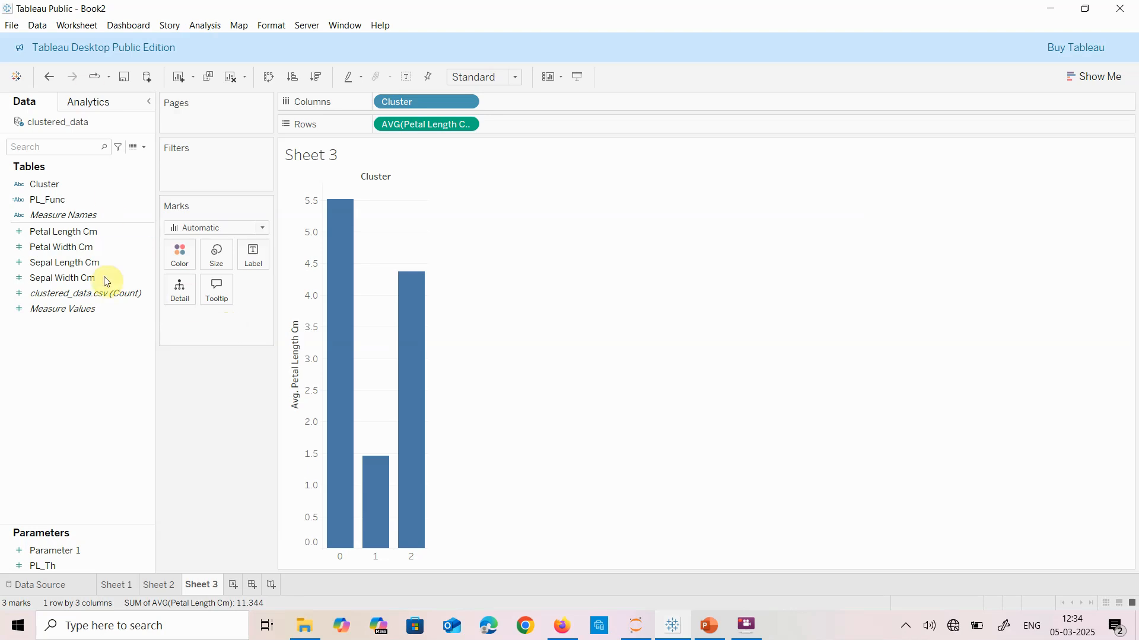
Step: Create a new calculated field named PL_Avg
right_click(80, 366)
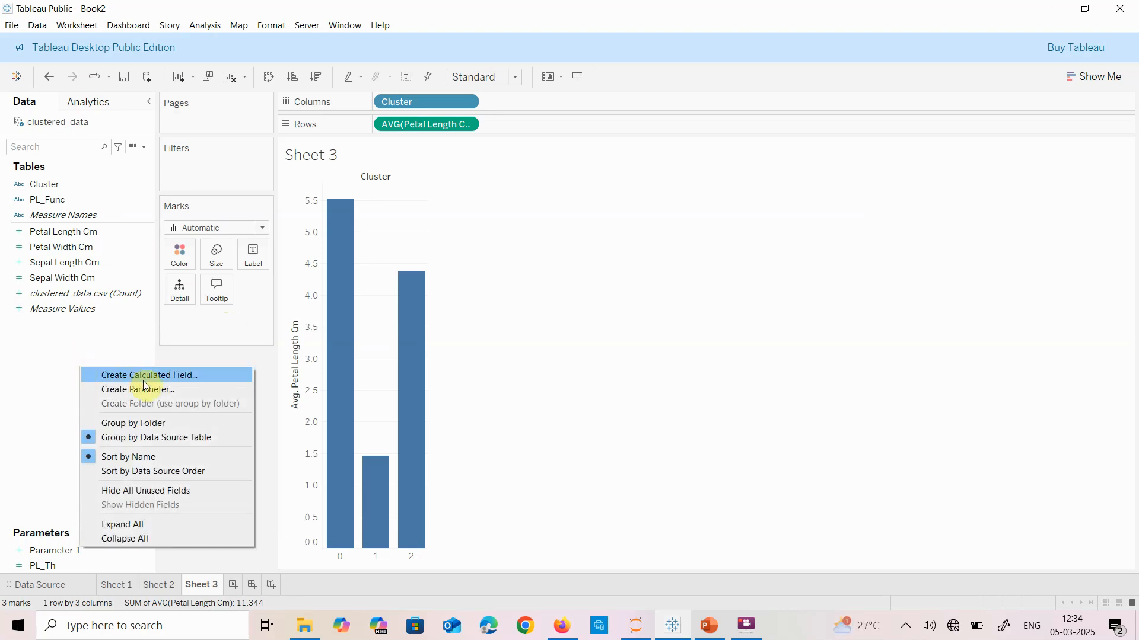
click(143, 376)
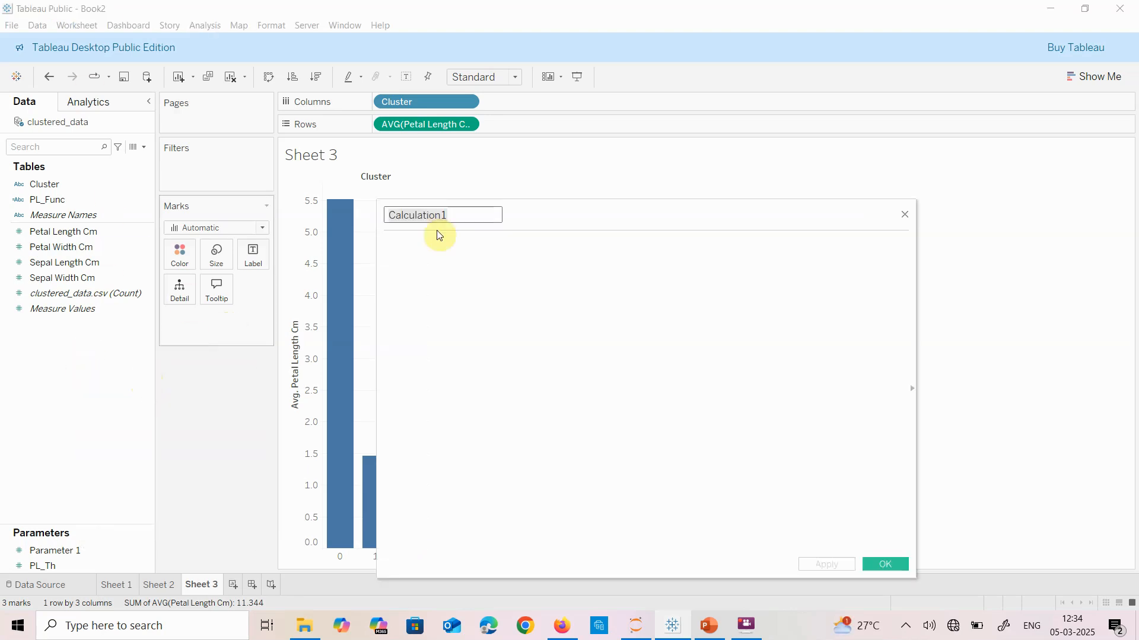
text(PL)
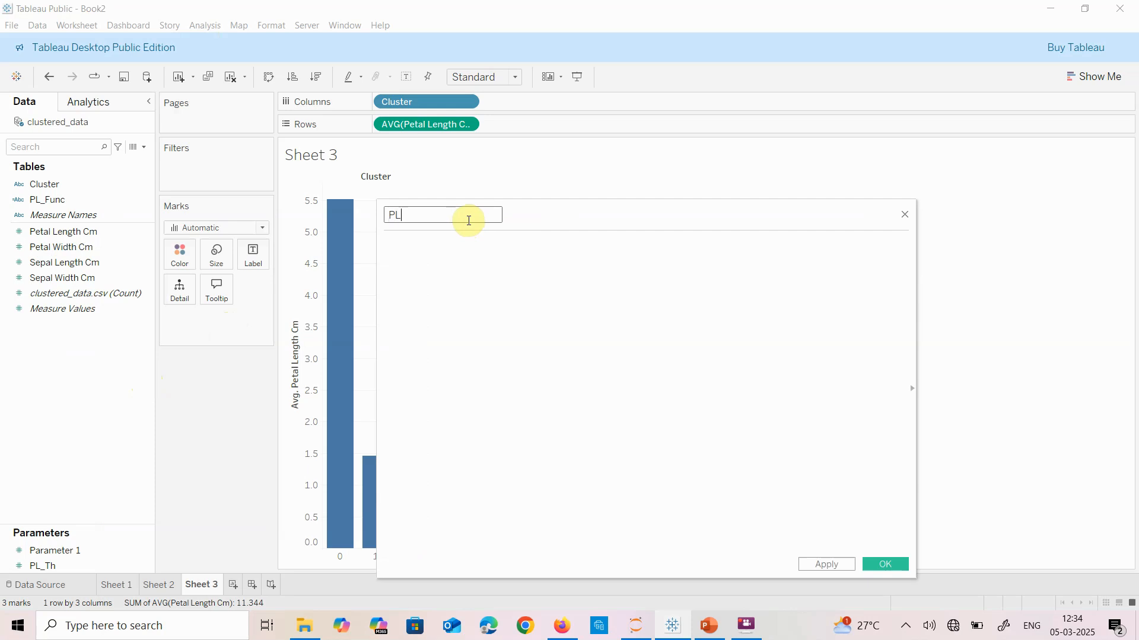
text(_Avg)
Step: Enter the condition IF AVG([Petal Length Cm]) > [PL_Th] in the PL_Avg formula
click(472, 258)
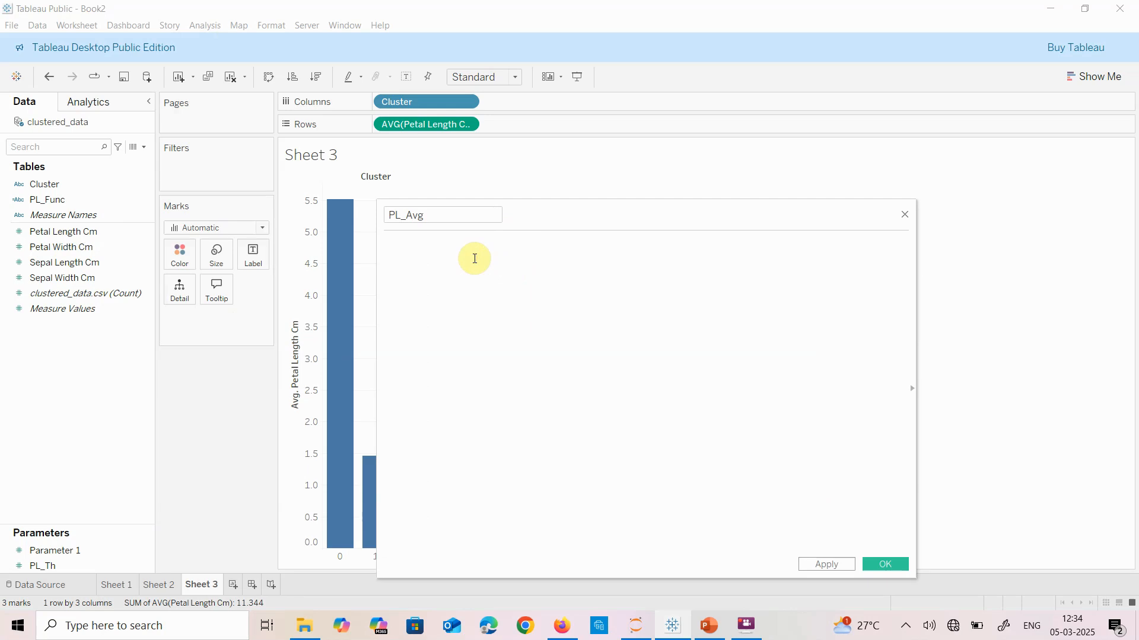
text(I)
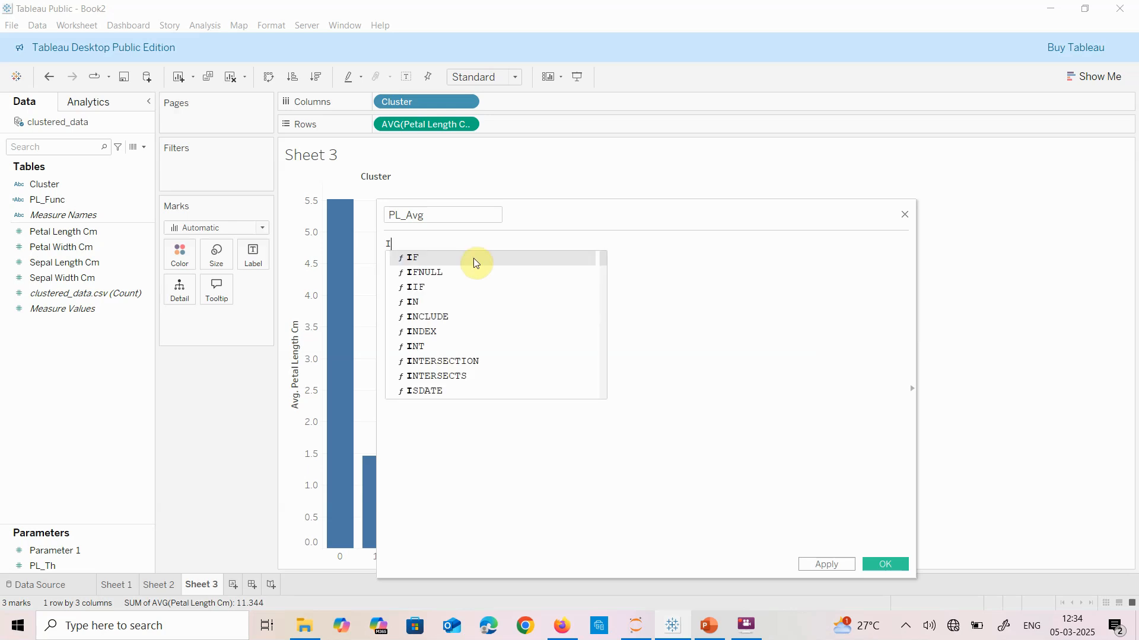
text(F AG)
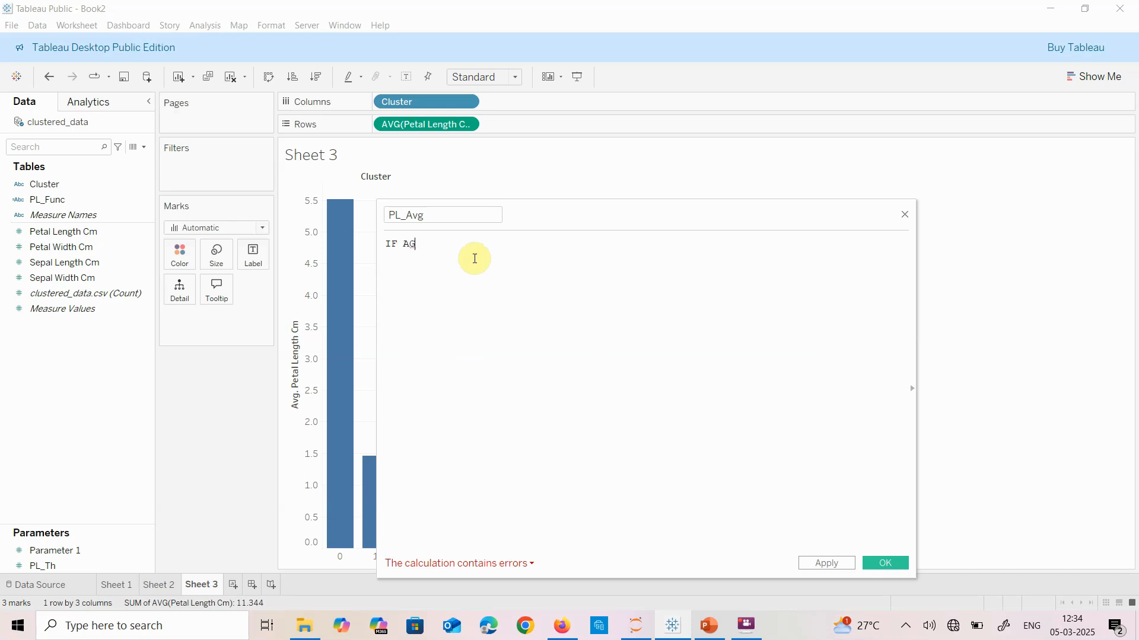
key(BackSpace)
text(V)
key(Return)
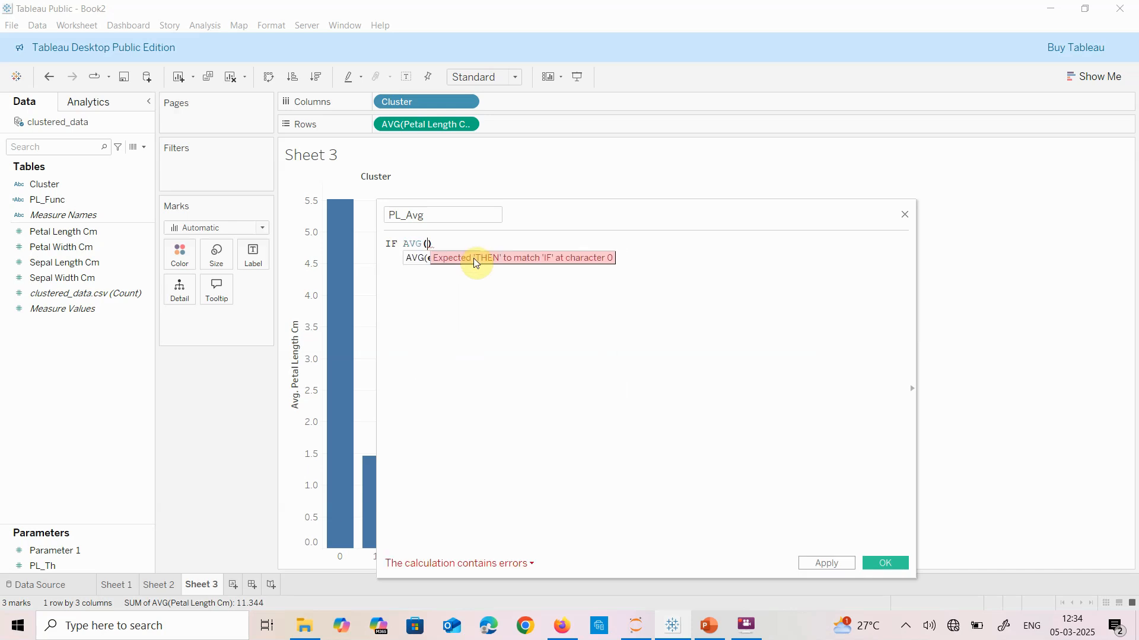
text(P)
key(Down)
key(Down)
key(Return)
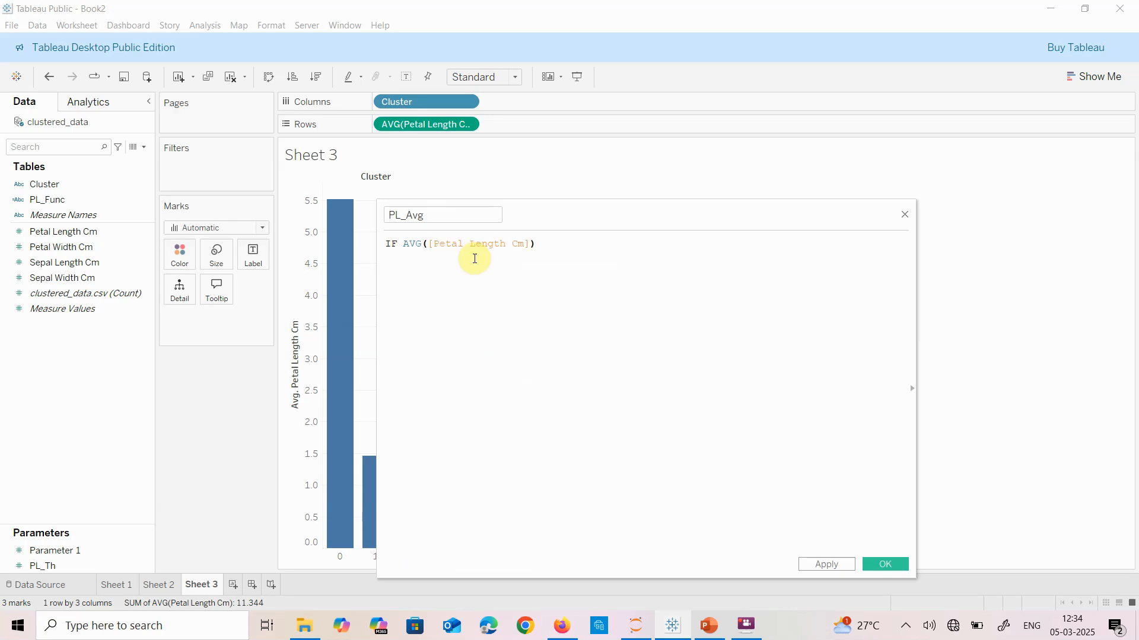
text(> PL)
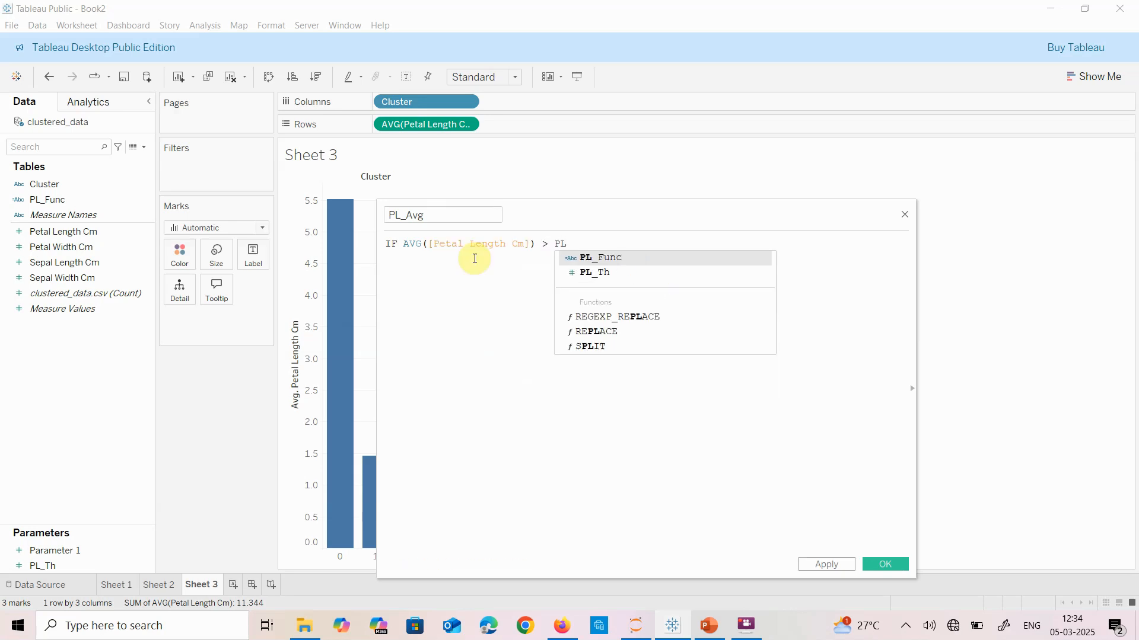
key(Down)
key(Return)
Step: Complete the PL_Avg formula with THEN "BELOW" ELSE "ABOVE" END and save the calculated field
text(THEN "BELO)
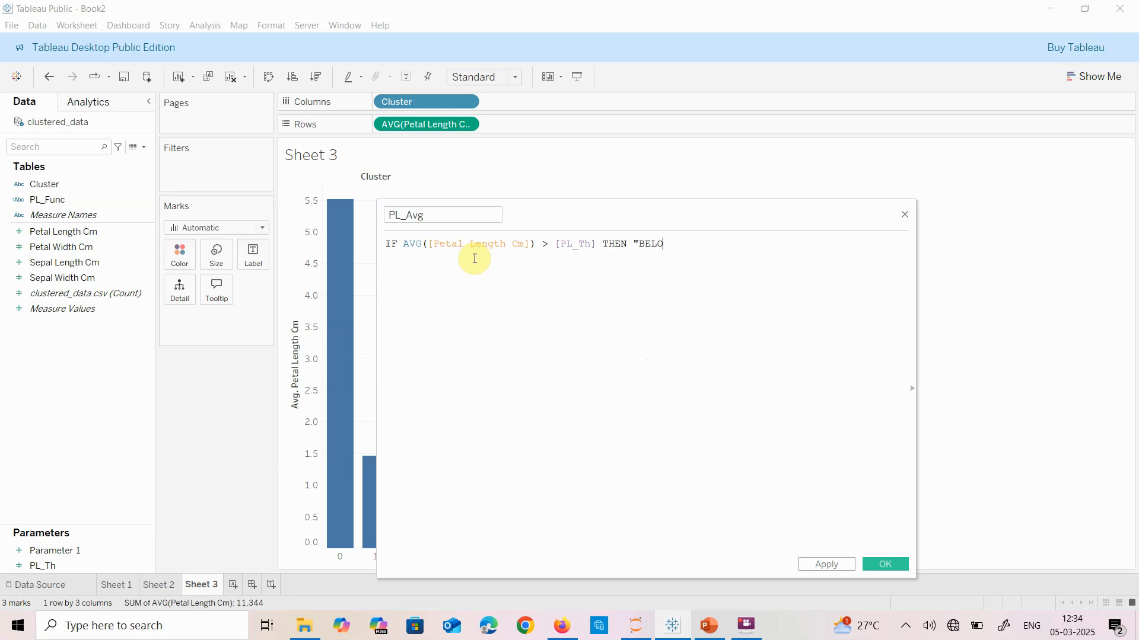
text(W")
key(Return)
text(ELSE "ABOVE")
key(Return)
text(END)
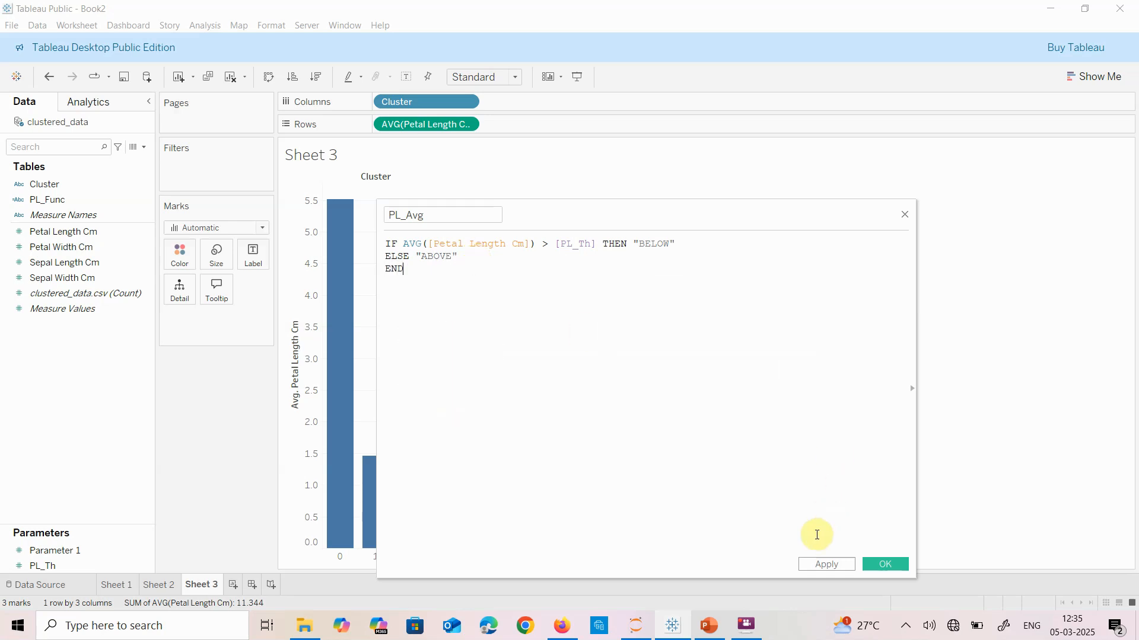
click(829, 564)
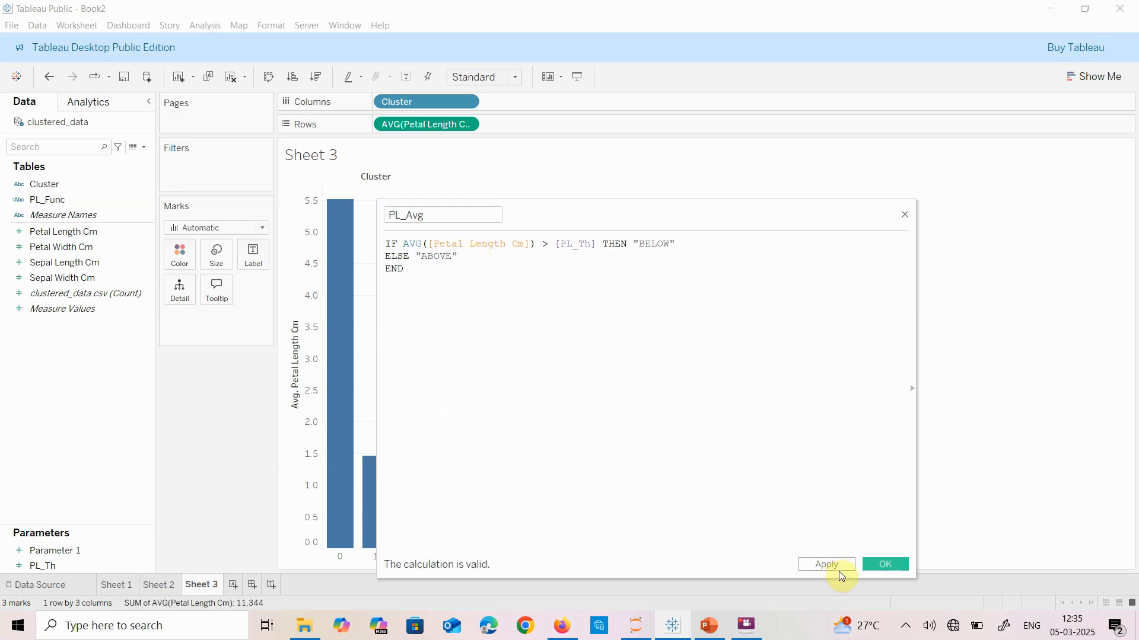
click(882, 565)
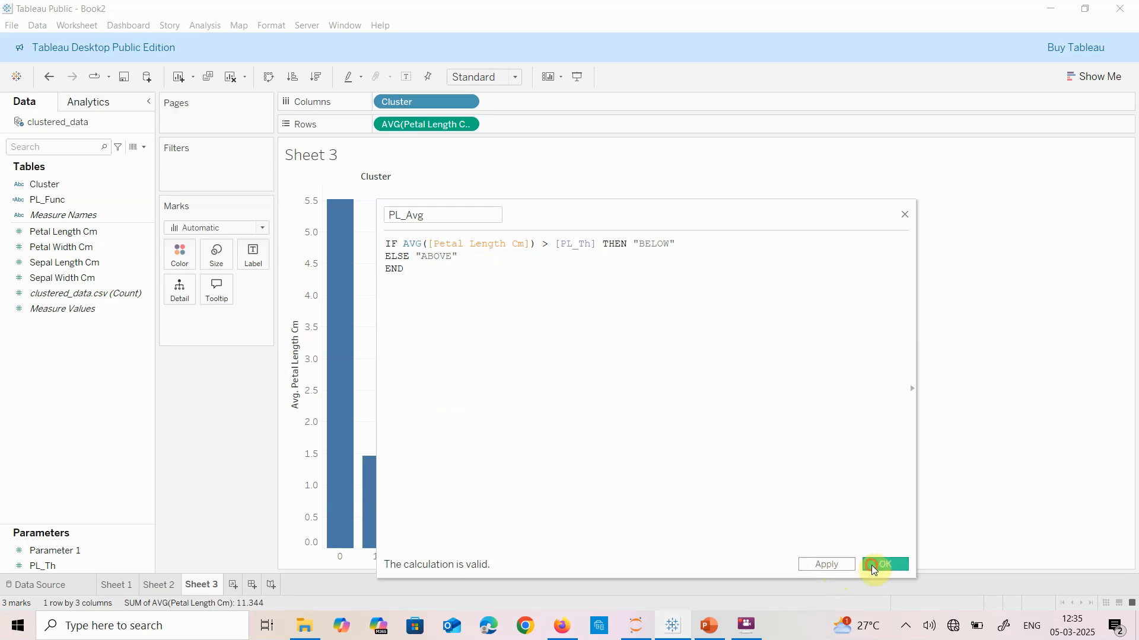
Step: Show the PL_Th parameter control on Sheet 3 and lower the threshold to about 2.58
click(63, 566)
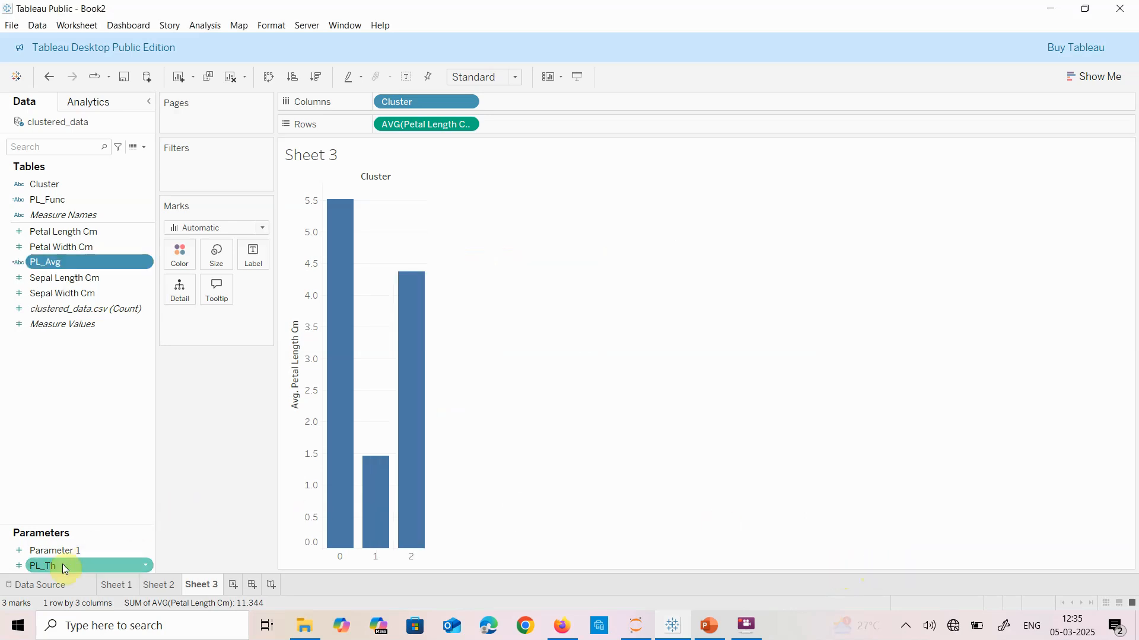
right_click(63, 567)
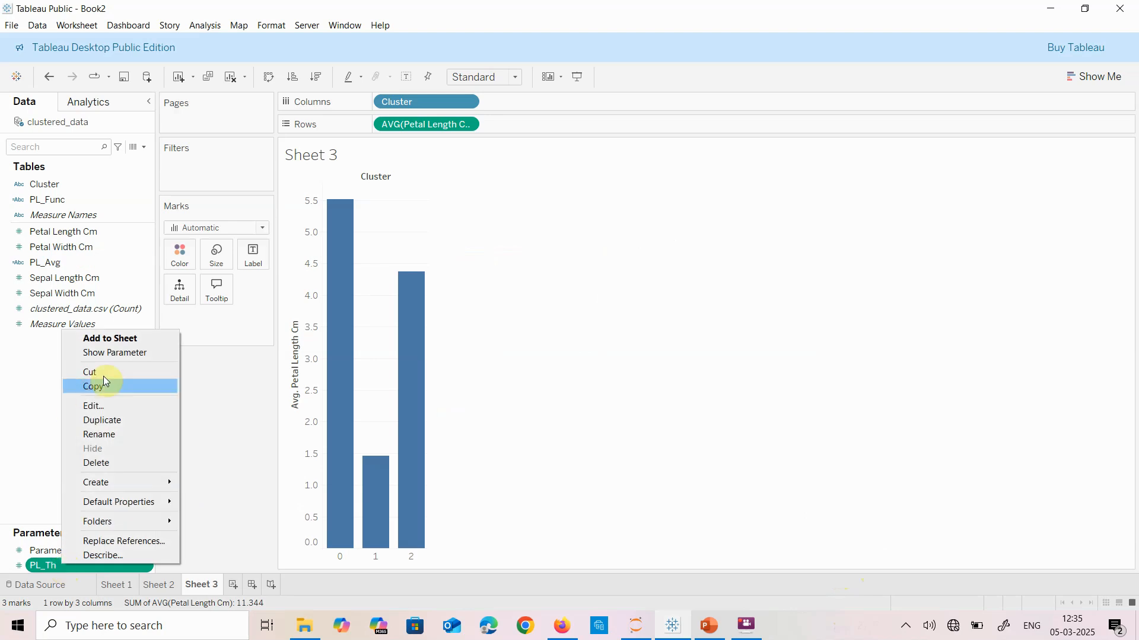
click(121, 352)
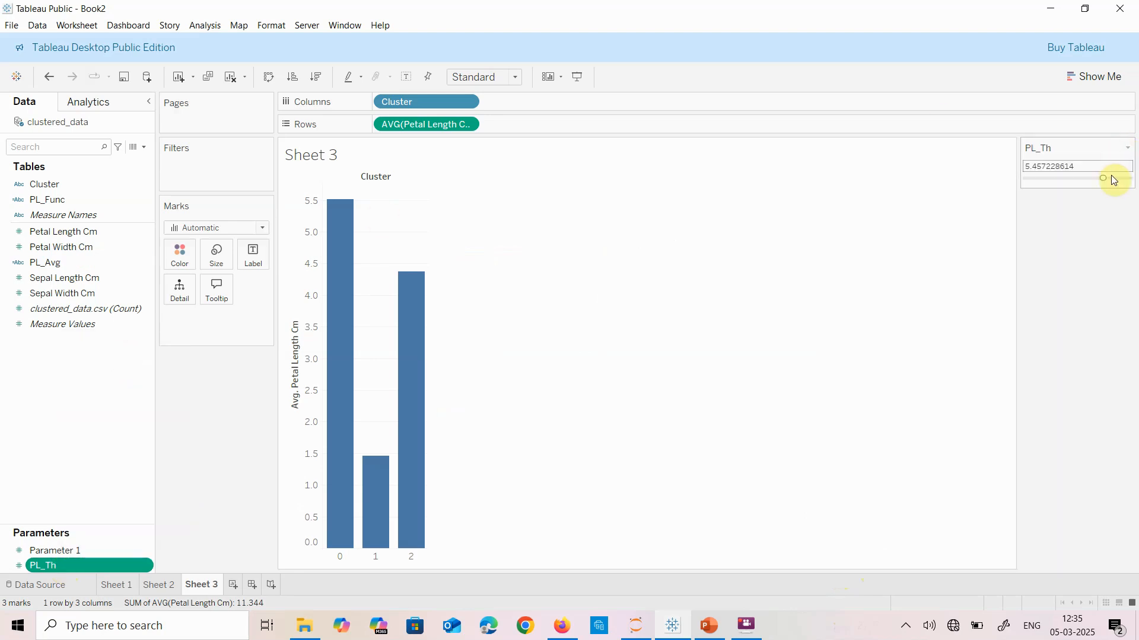
drag(1102, 179, 1053, 178)
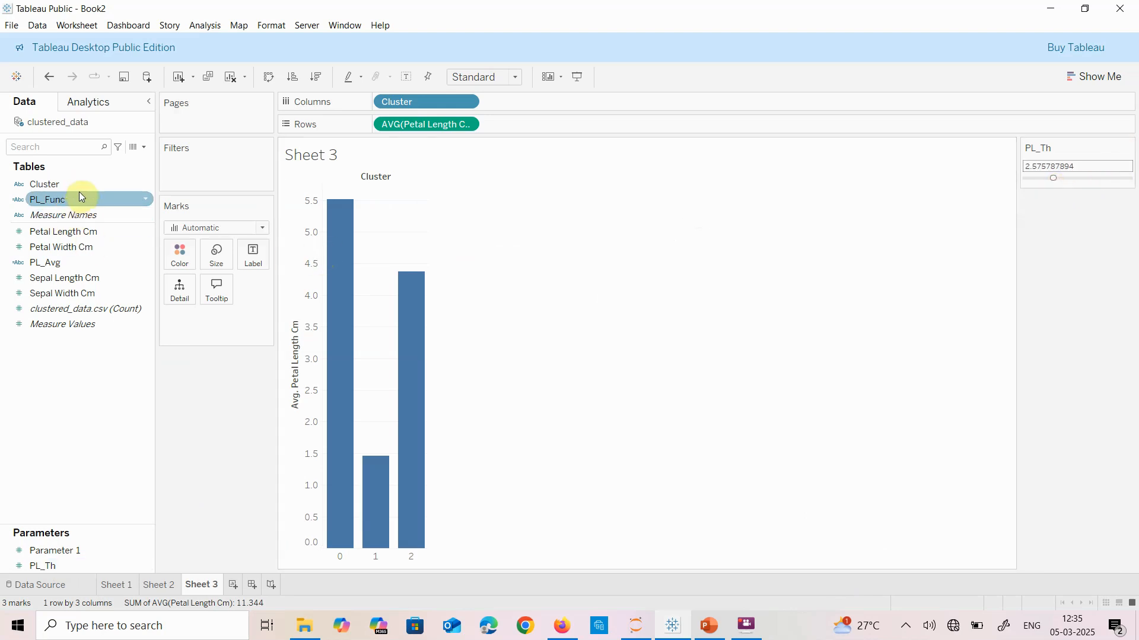
Step: Color the cluster bars by PL_Avg and inspect the tooltips of the bars for clusters 1 and 2
click(73, 262)
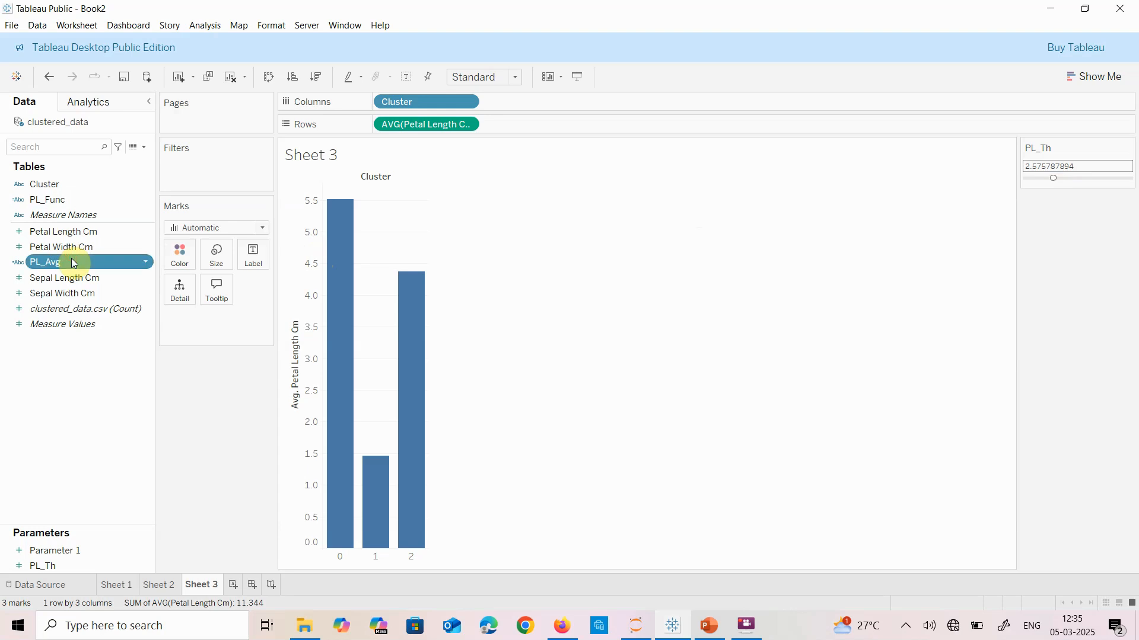
click(73, 263)
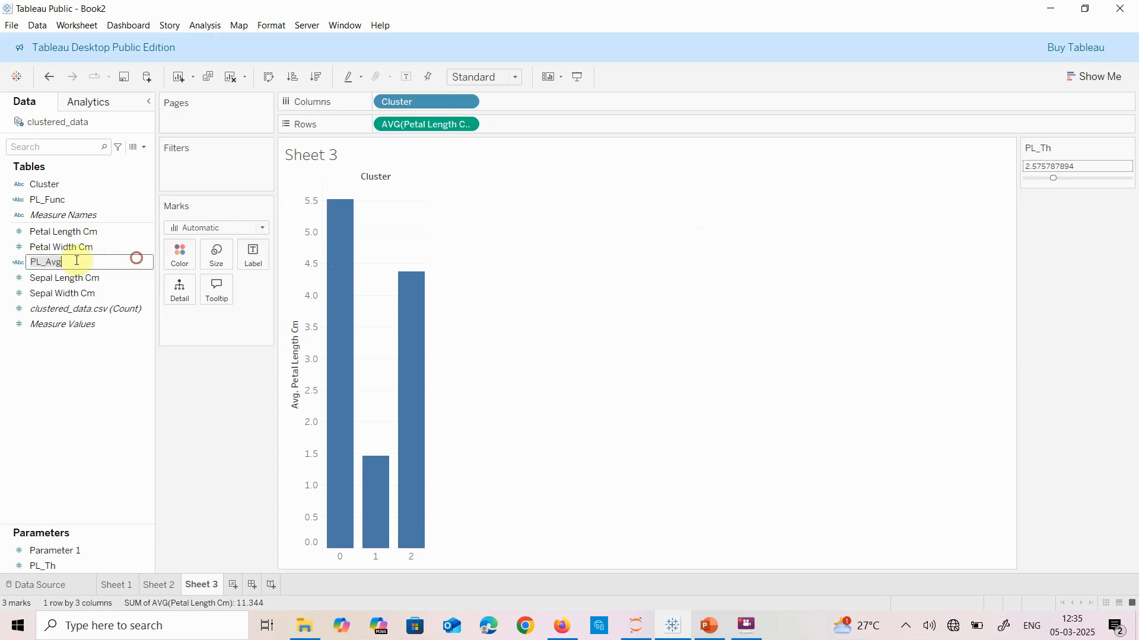
click(22, 265)
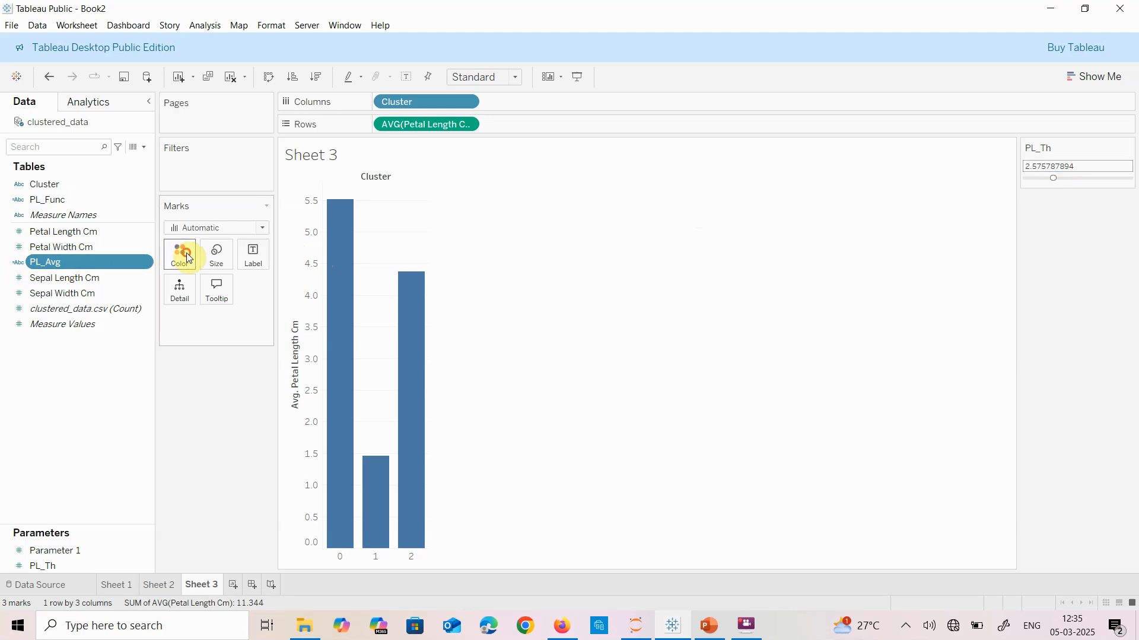
drag(87, 268, 177, 260)
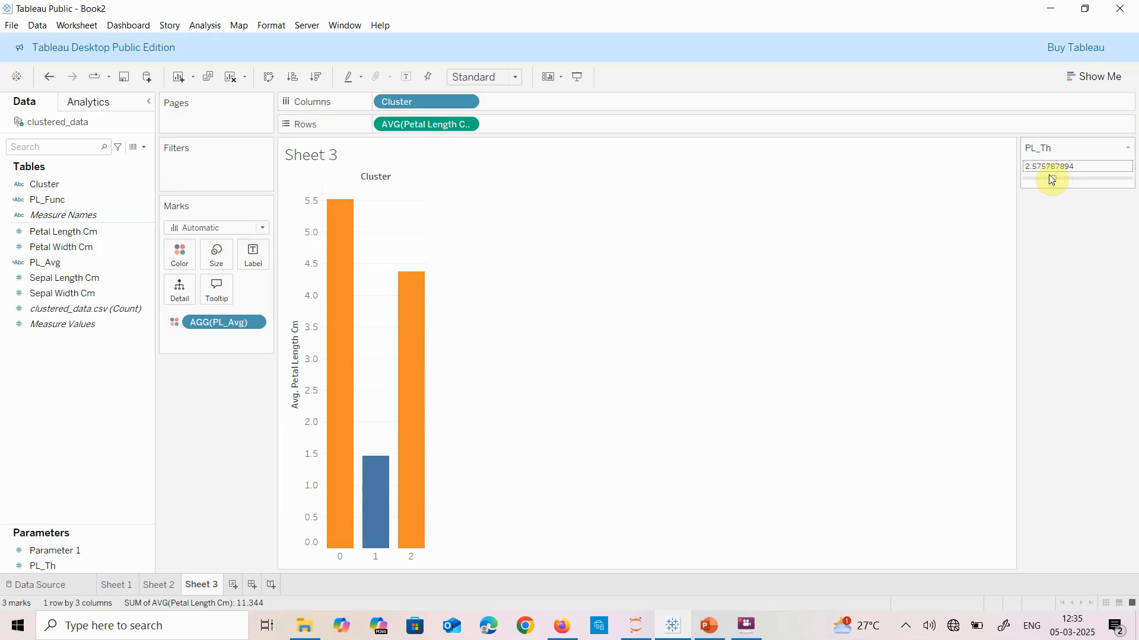
mouse_move(371, 505)
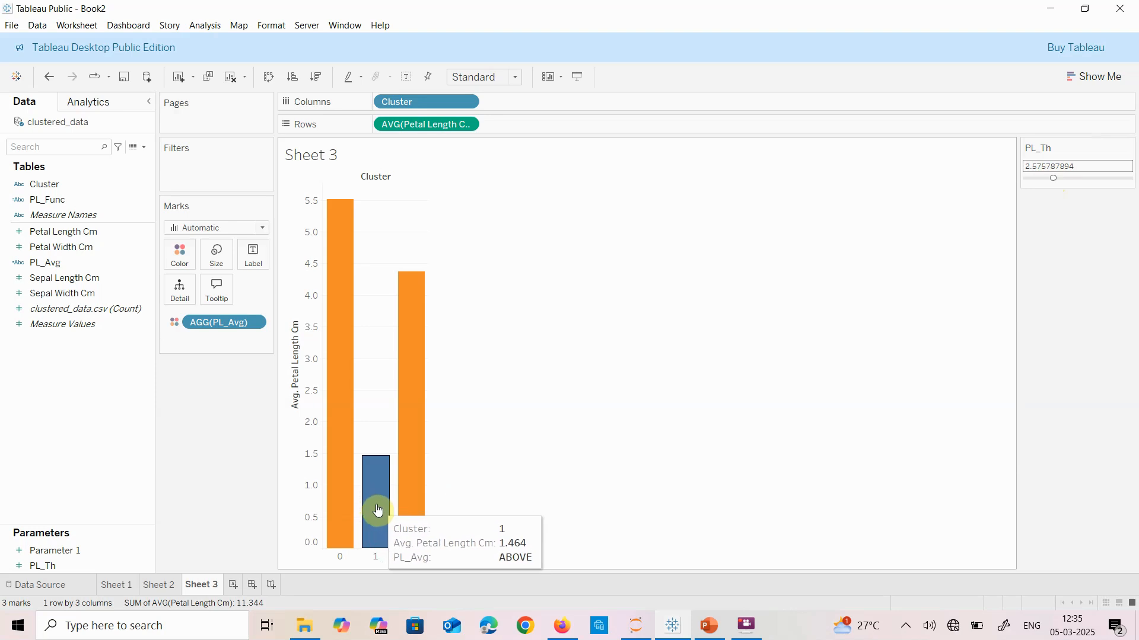
mouse_move(418, 447)
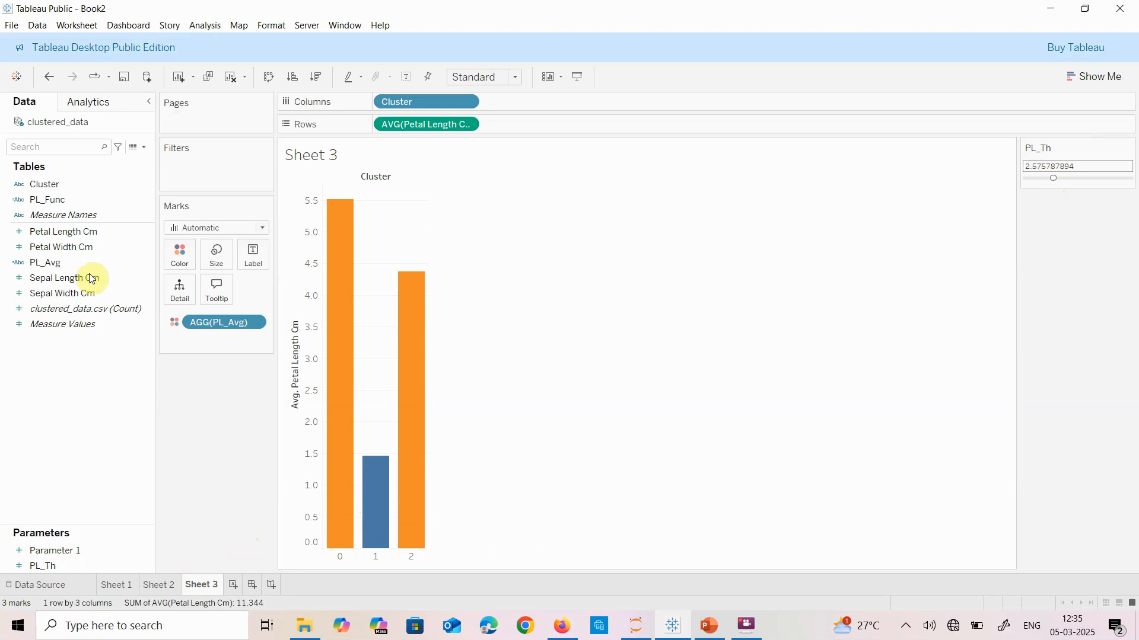
Step: Change the comparison in the PL_Avg formula to AVG([Petal Length Cm]) < [PL_Th] and save the calculated field
right_click(62, 264)
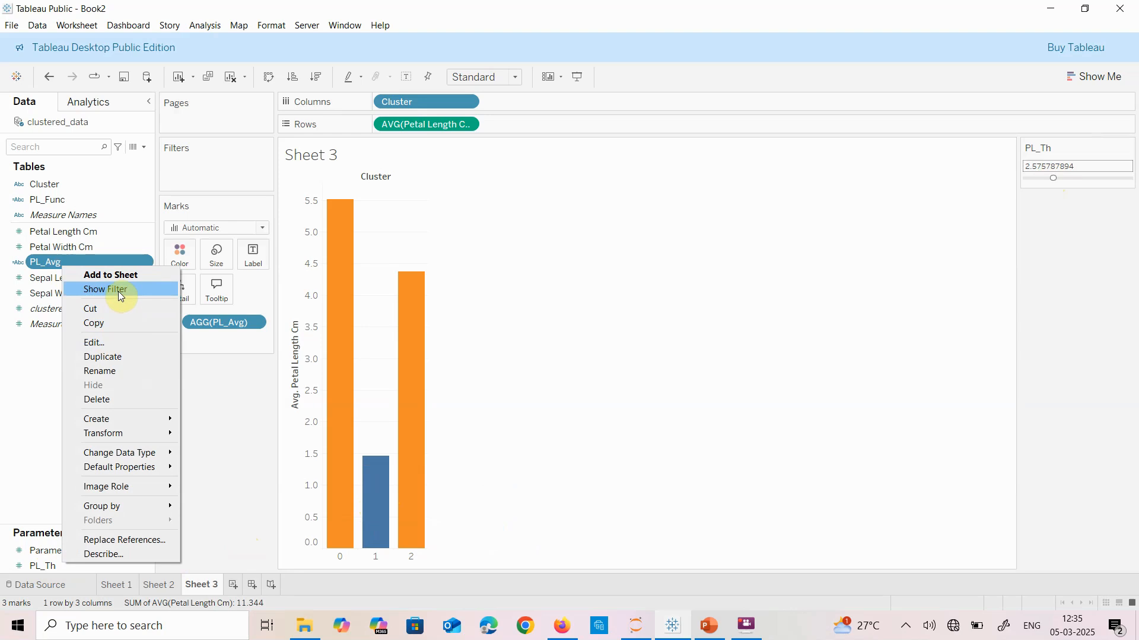
click(111, 343)
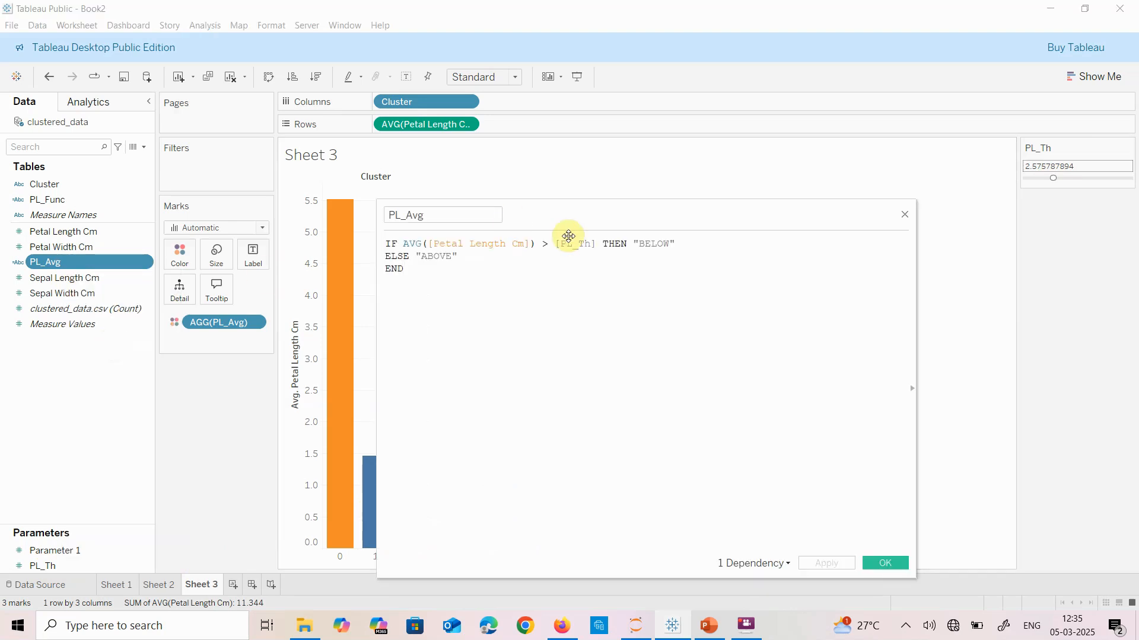
click(545, 244)
key(BackSpace)
text(<)
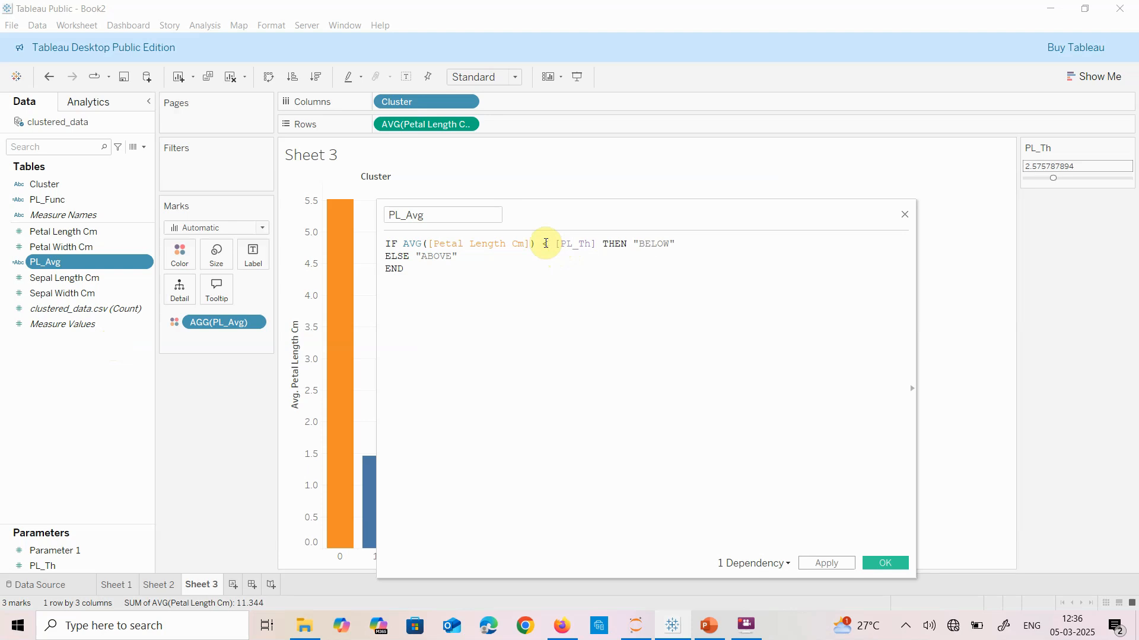
click(823, 563)
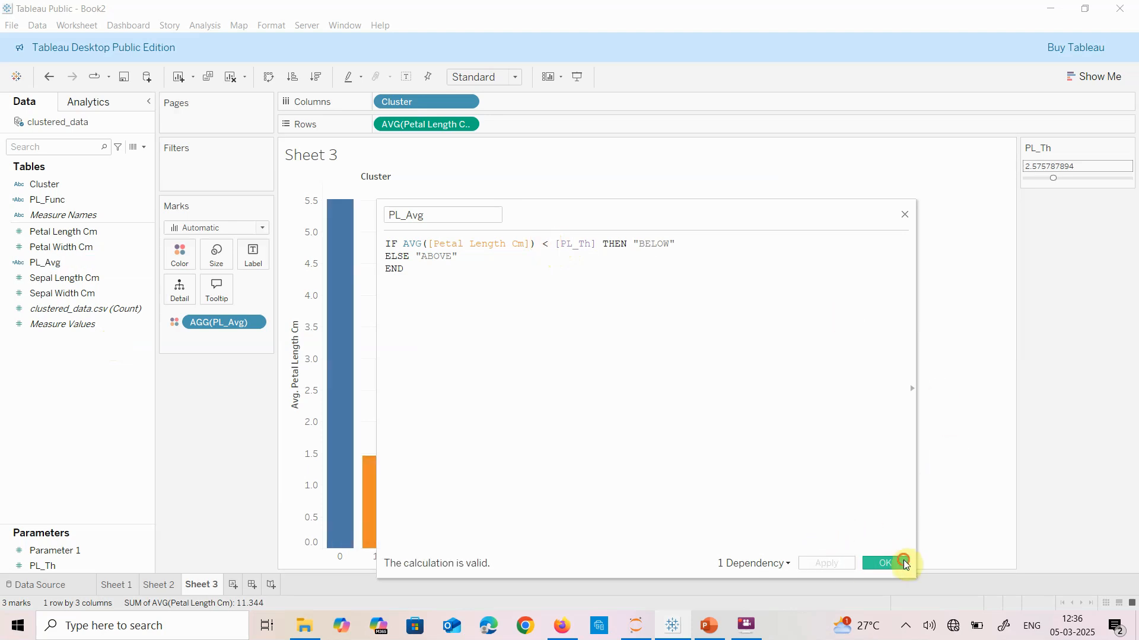
click(903, 562)
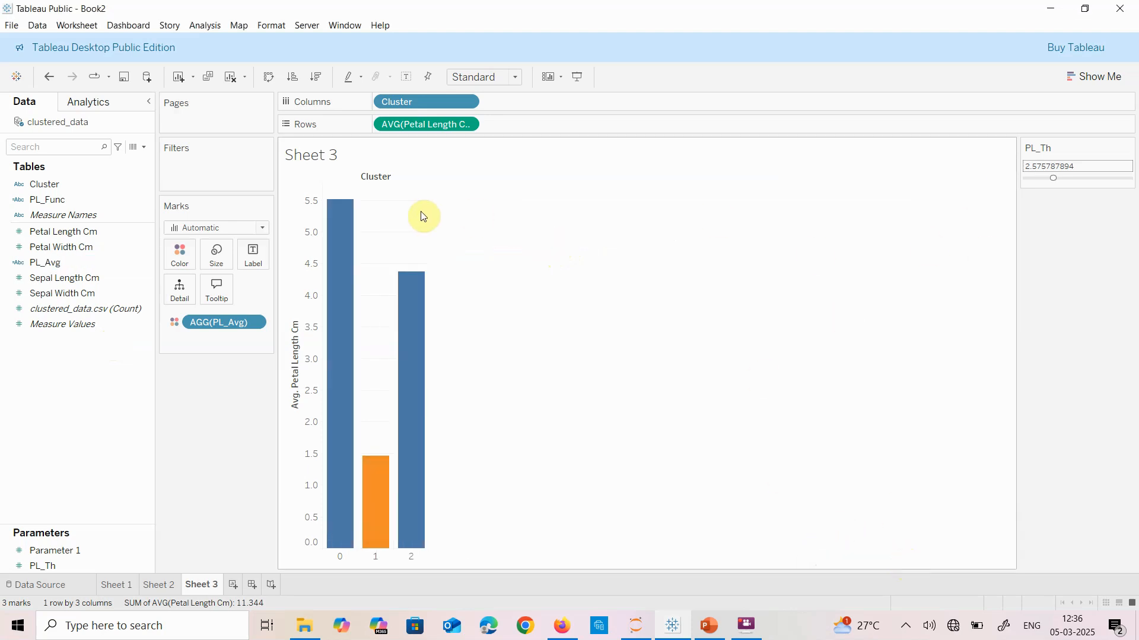
Step: Raise the PL_Th threshold to about 5.46 and inspect the tooltips of the bars for clusters 2 and 0
click(1087, 177)
click(1102, 177)
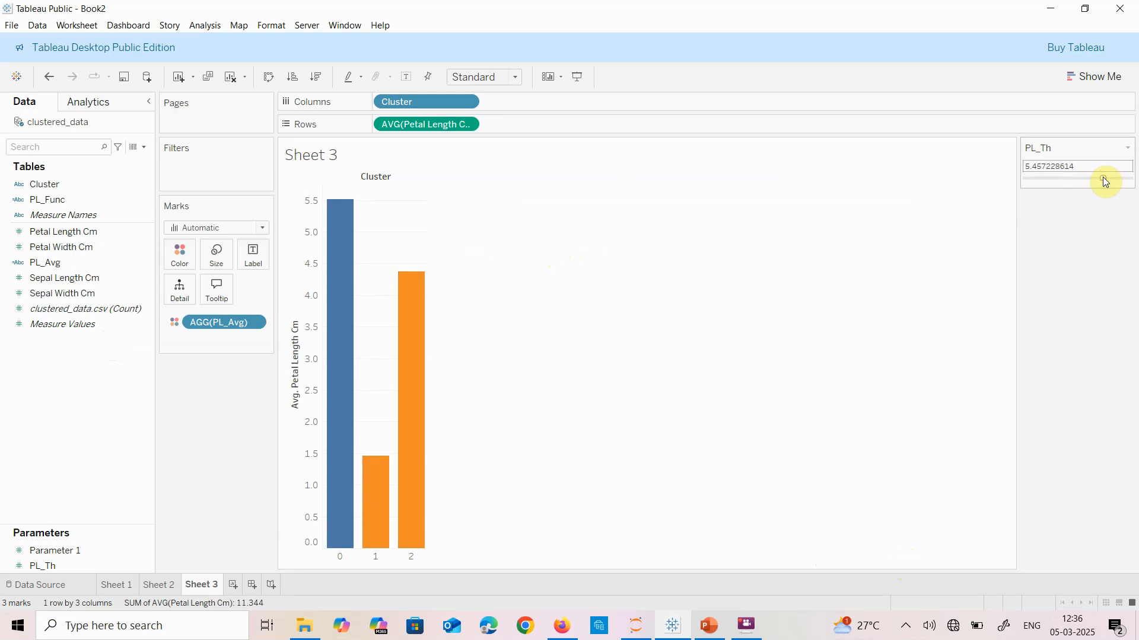
mouse_move(420, 300)
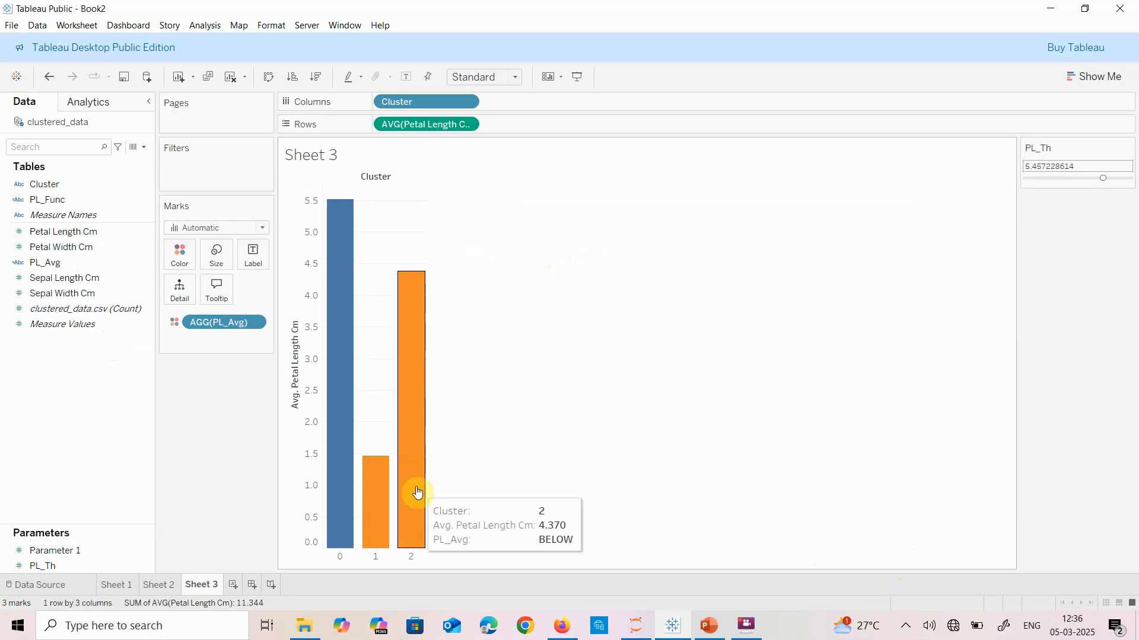
mouse_move(343, 318)
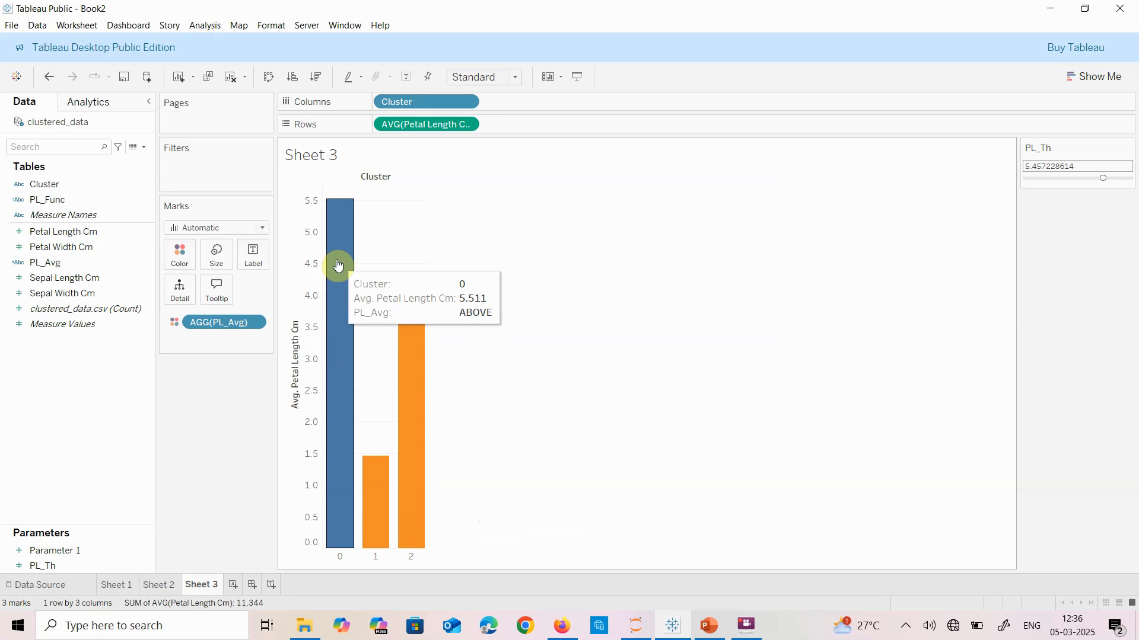
Step: Create a new worksheet with a histogram of Petal Length Cm and inspect the tooltip of its first bin
click(1088, 75)
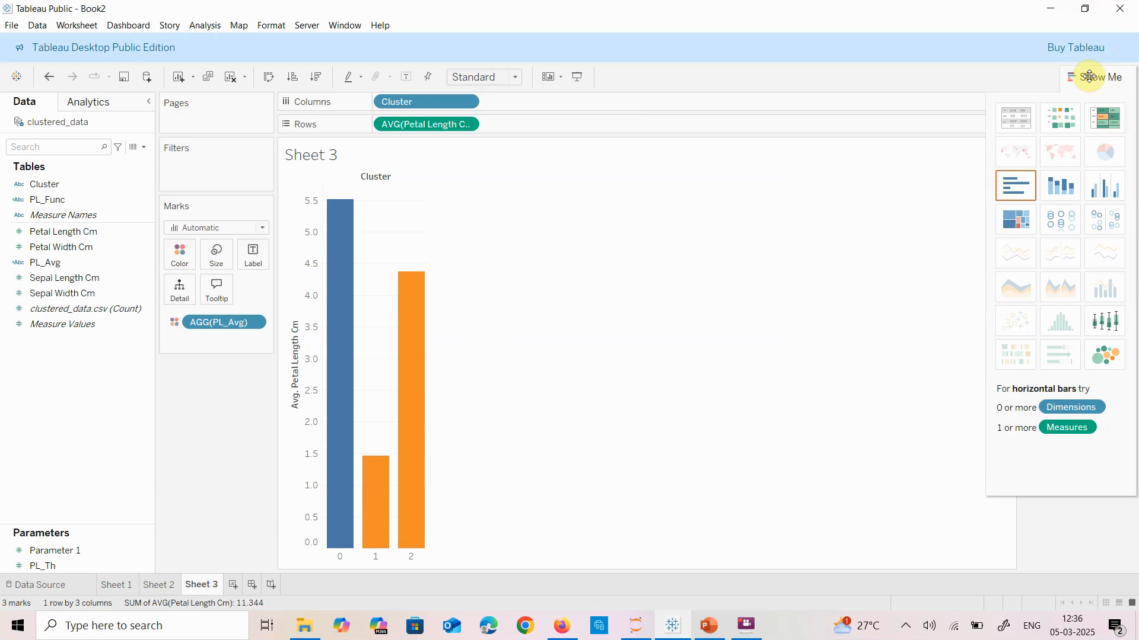
click(233, 586)
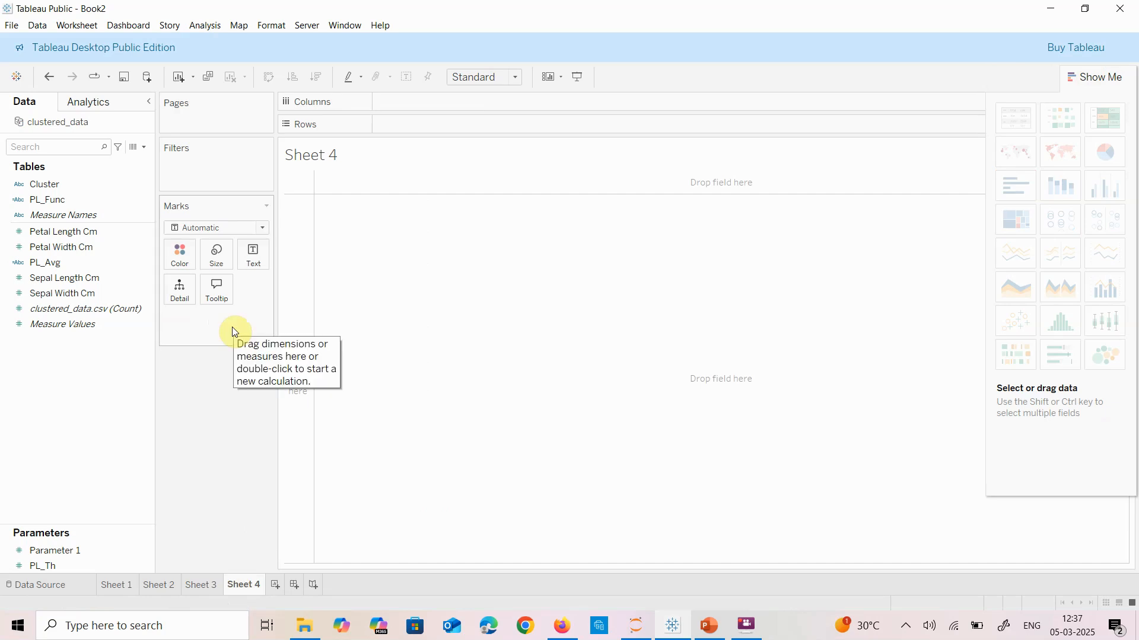
click(87, 232)
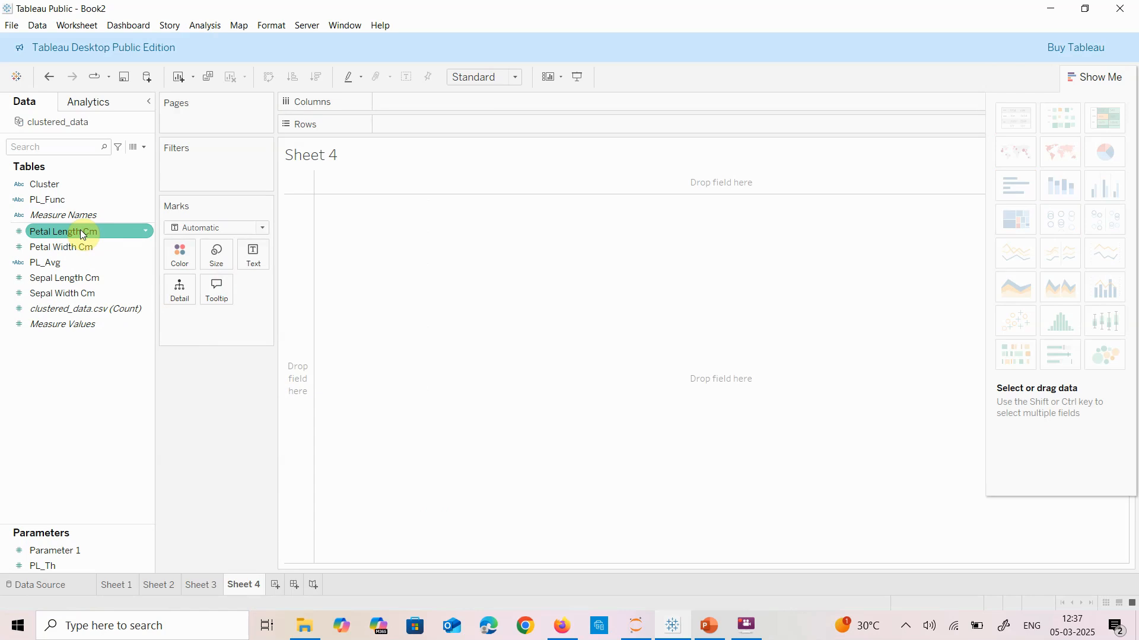
drag(83, 232, 435, 105)
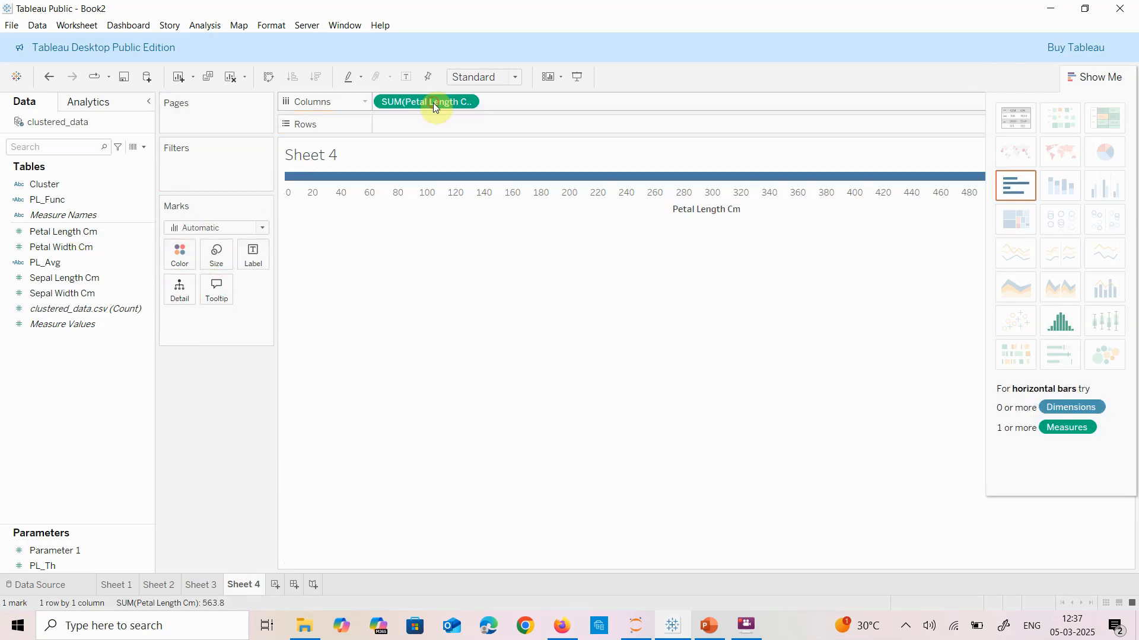
click(1066, 321)
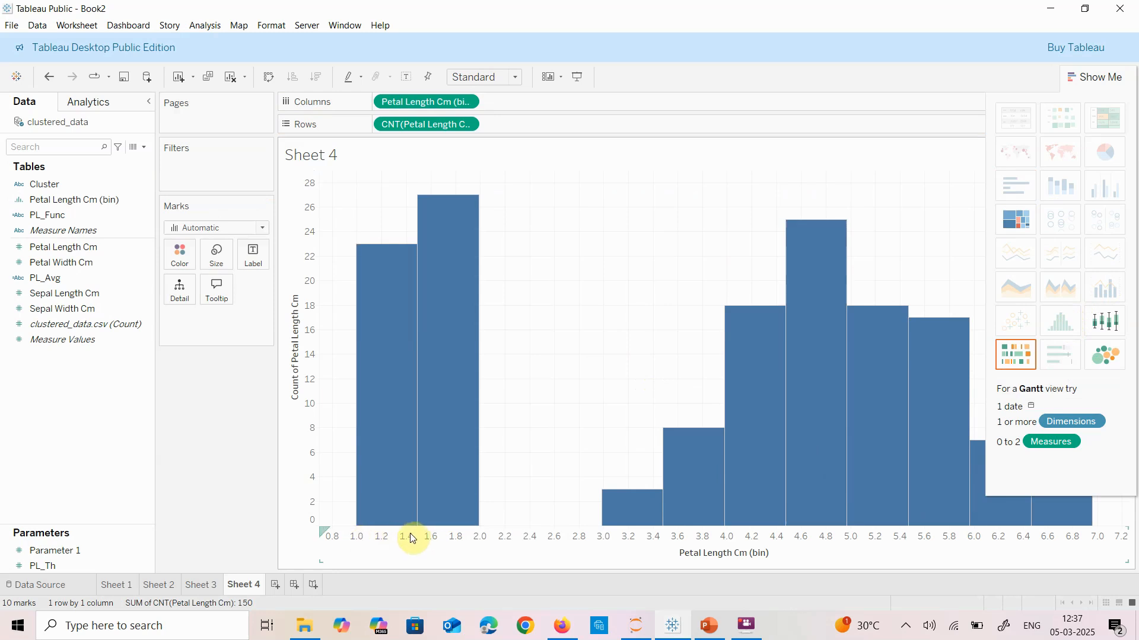
mouse_move(363, 257)
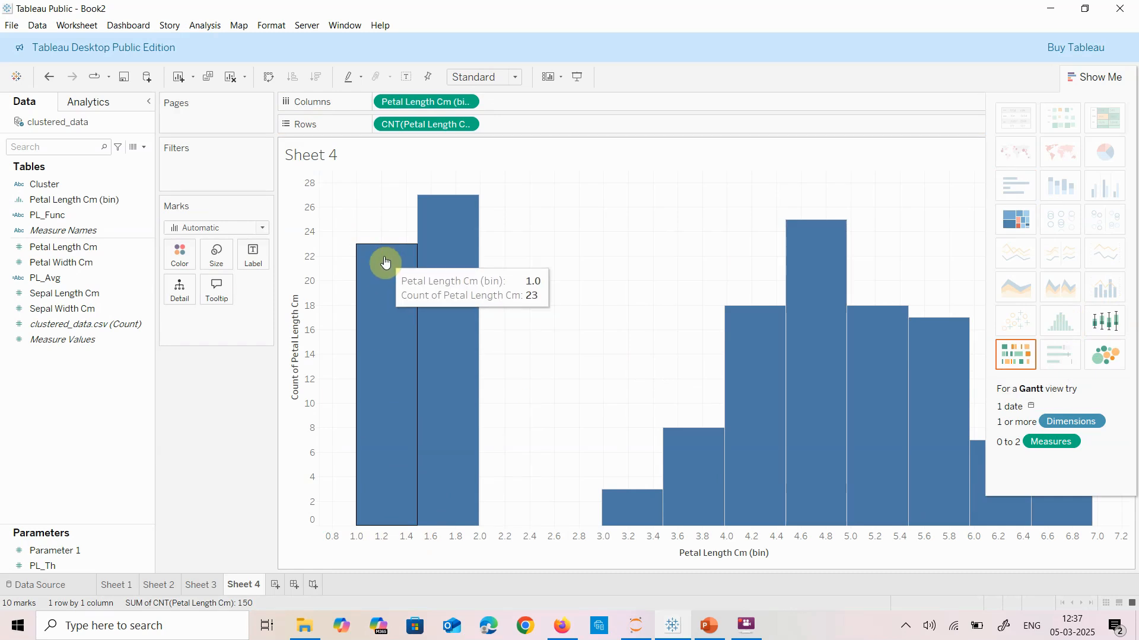
Step: Color the petal length histogram by Cluster
click(87, 199)
click(80, 184)
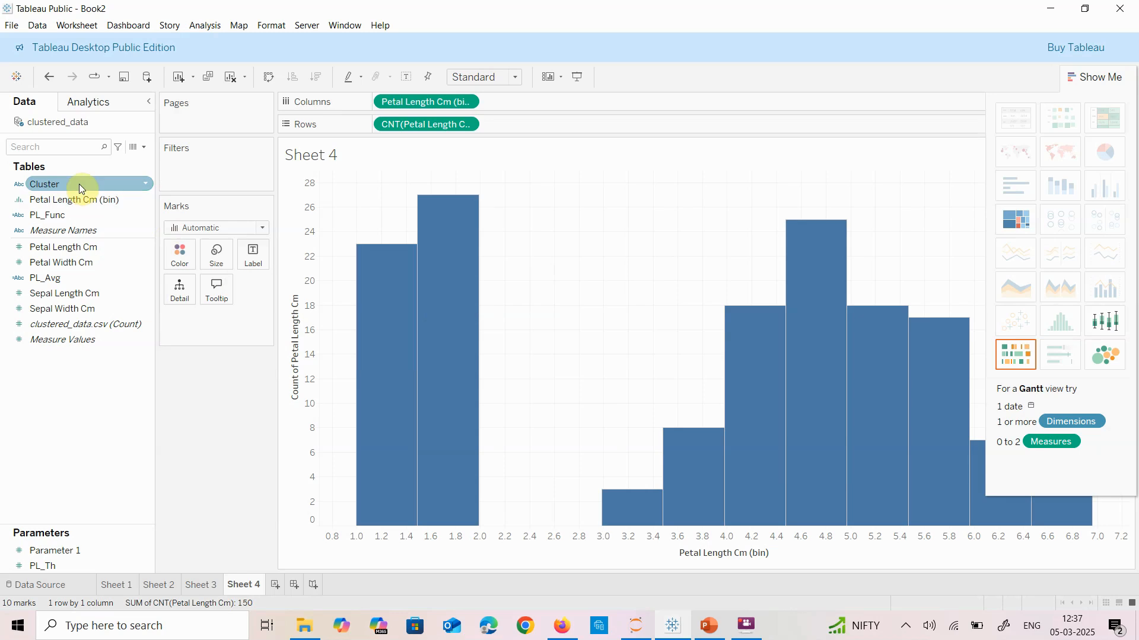
click(79, 184)
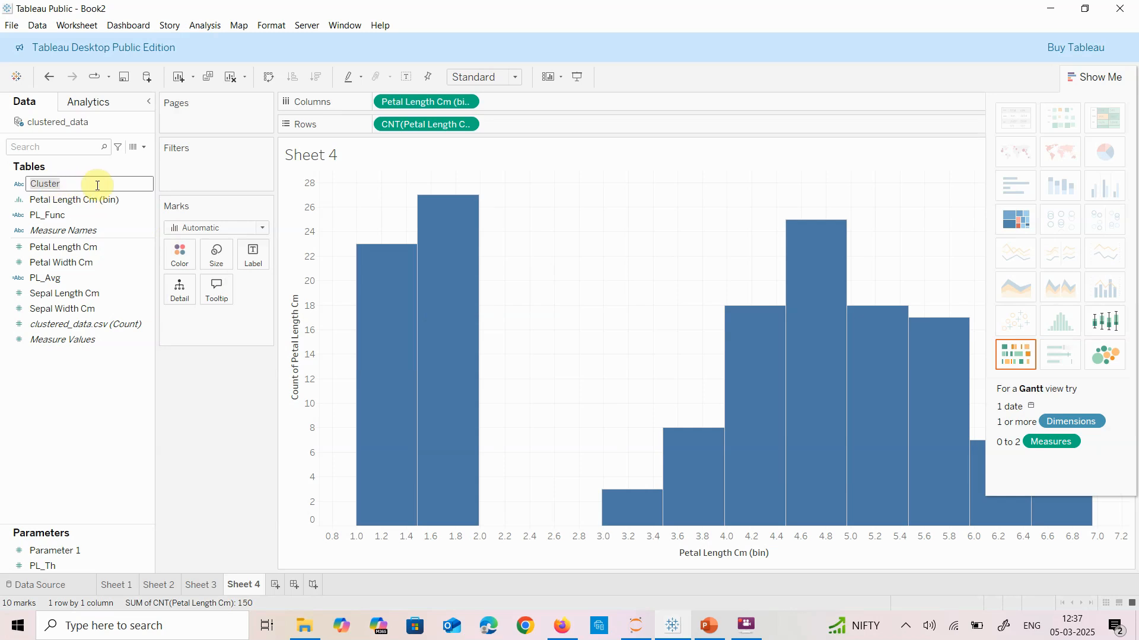
click(27, 200)
click(24, 183)
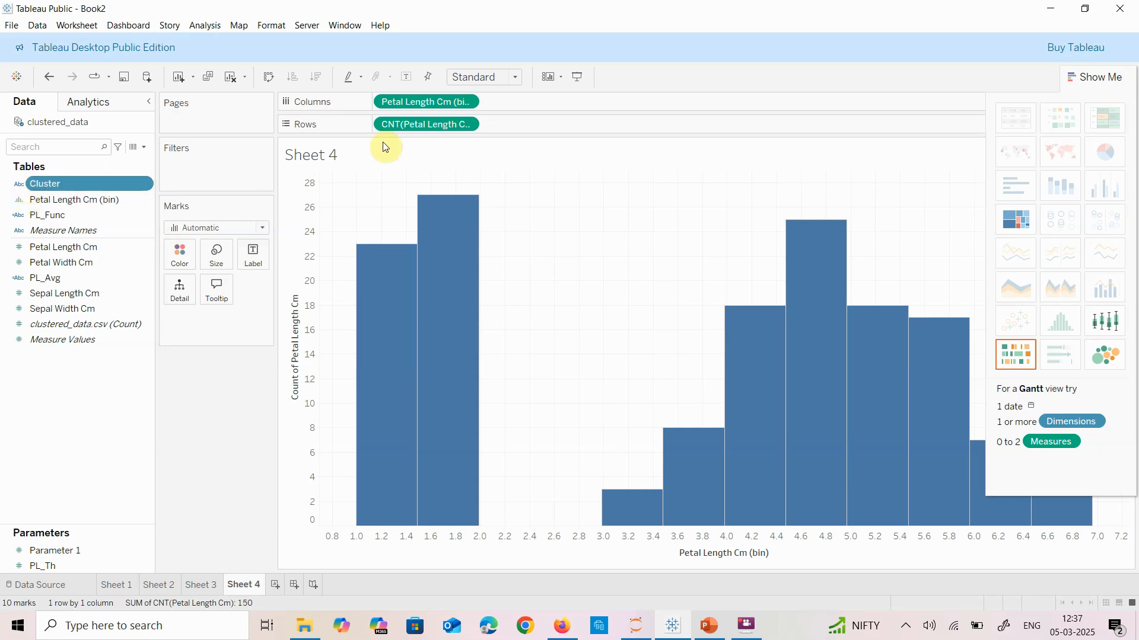
drag(33, 185, 161, 250)
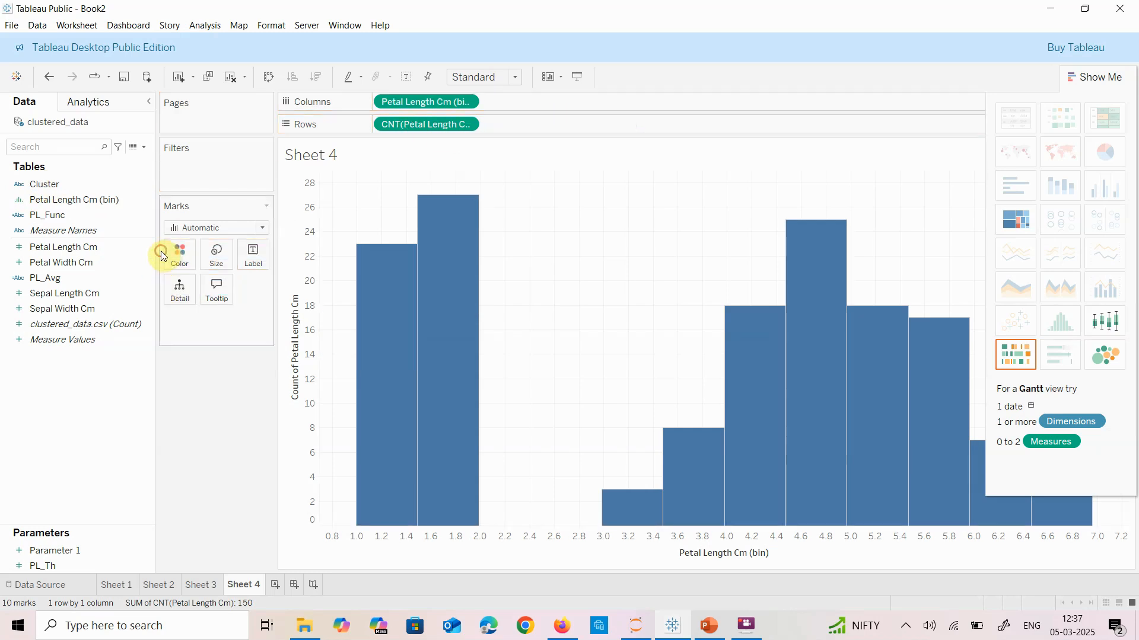
drag(45, 184, 176, 256)
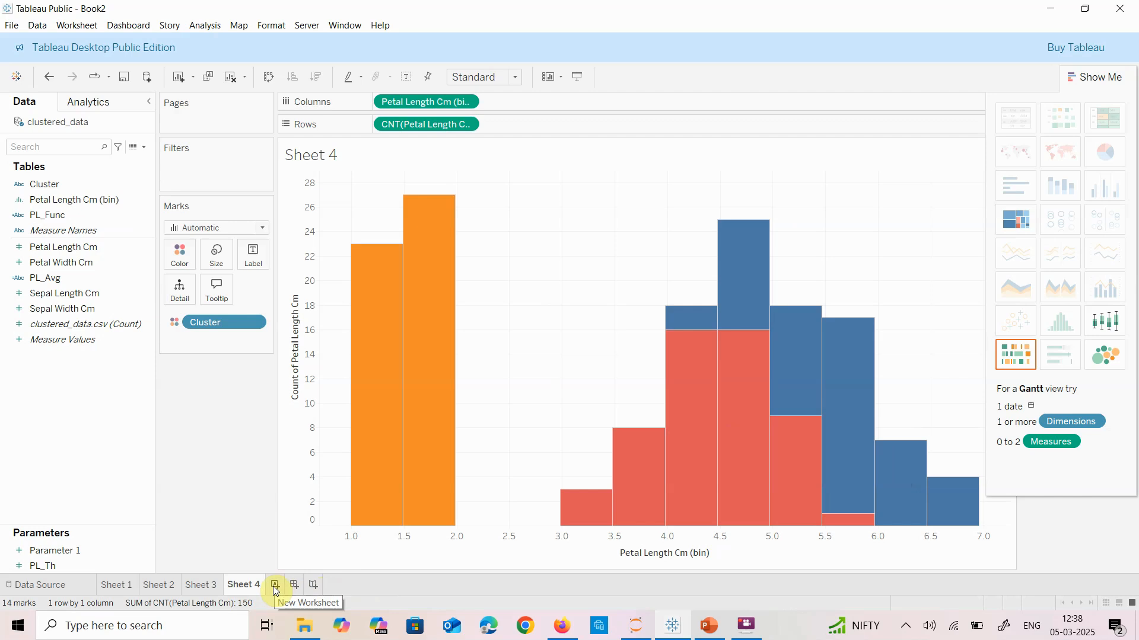
Step: Rename Sheet 4 as Histogram
right_click(252, 587)
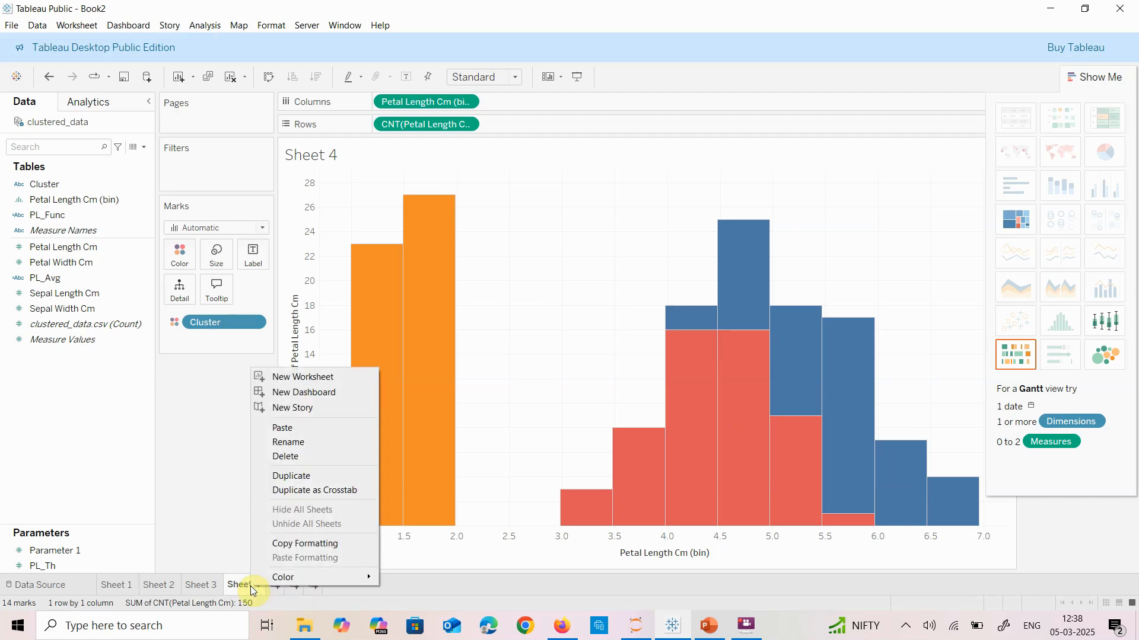
click(319, 441)
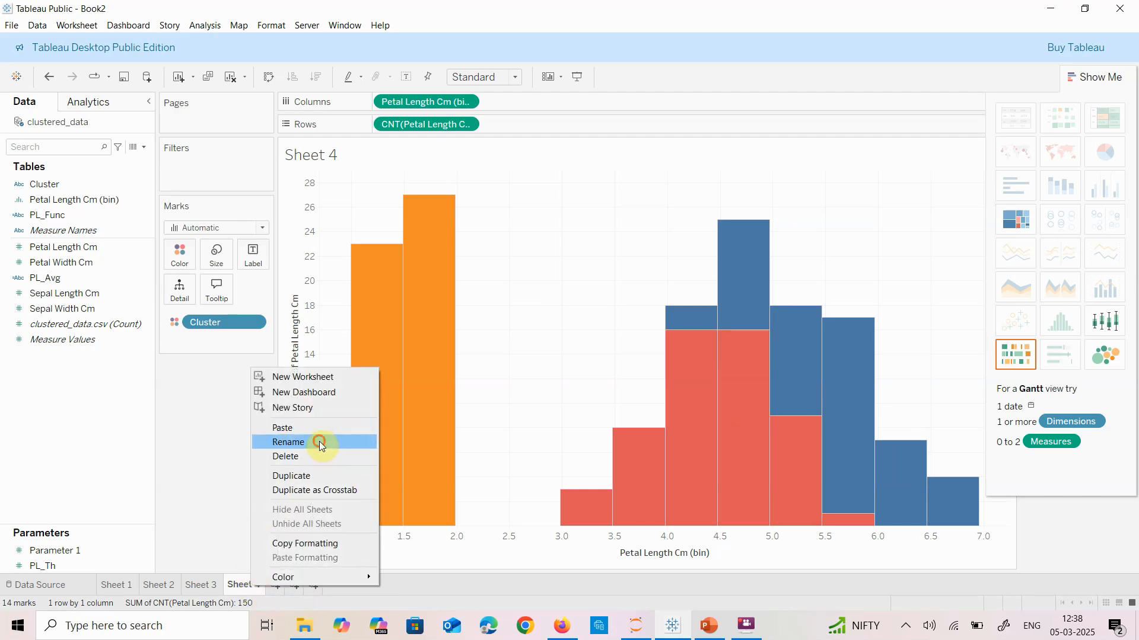
text(H)
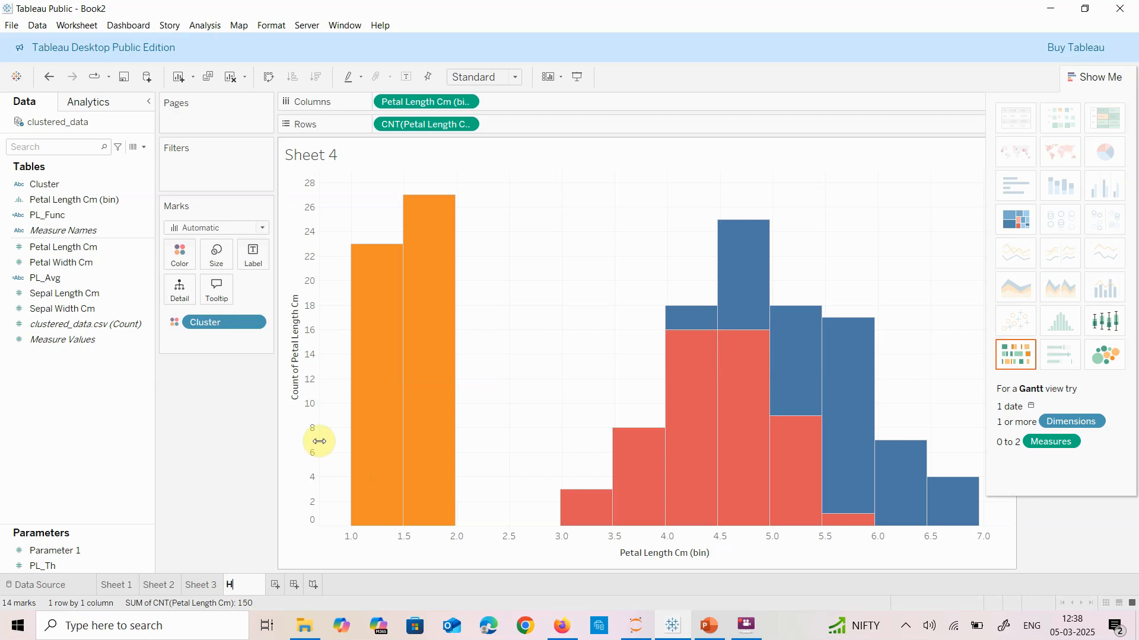
text(istogram)
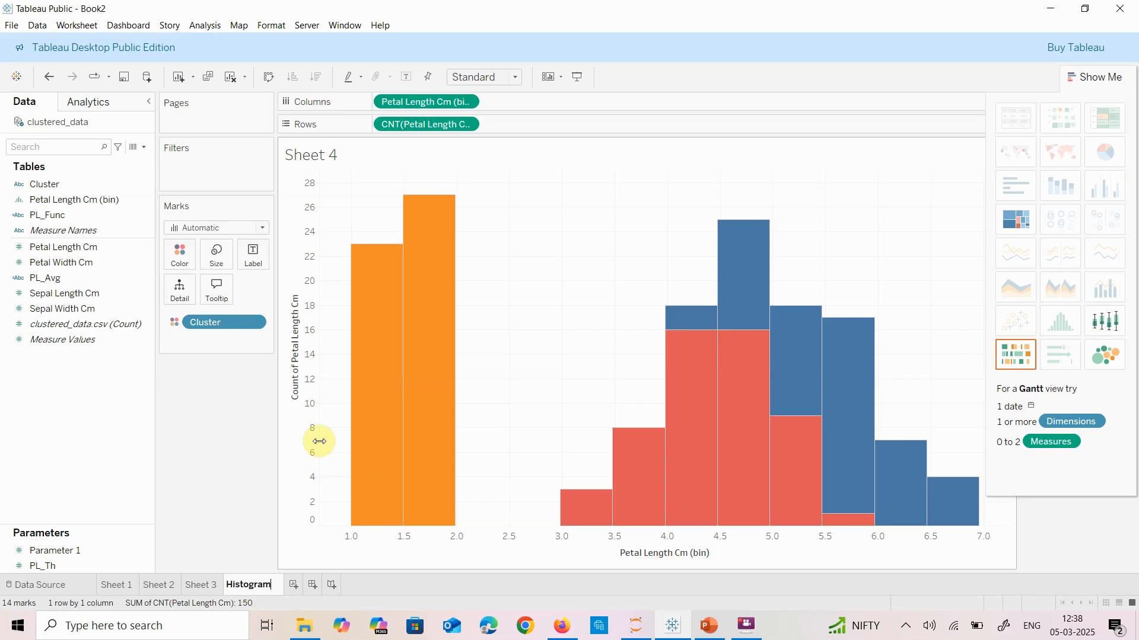
click(383, 590)
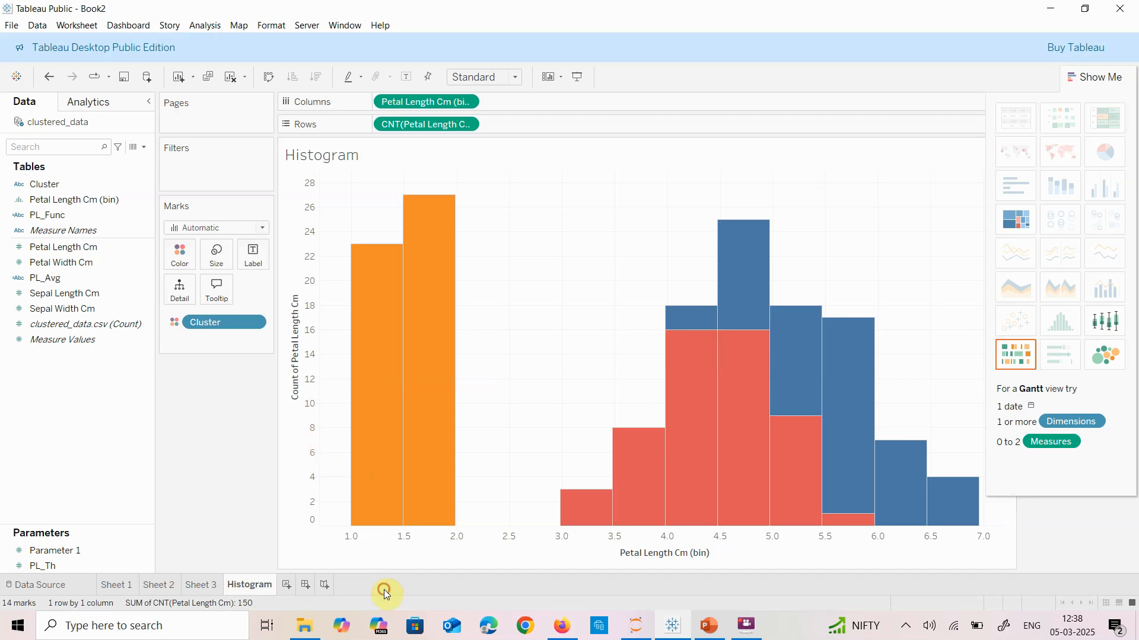
Step: Create a new worksheet with a bar chart of Sepal Length Cm in the rows by Cluster in the columns
click(287, 586)
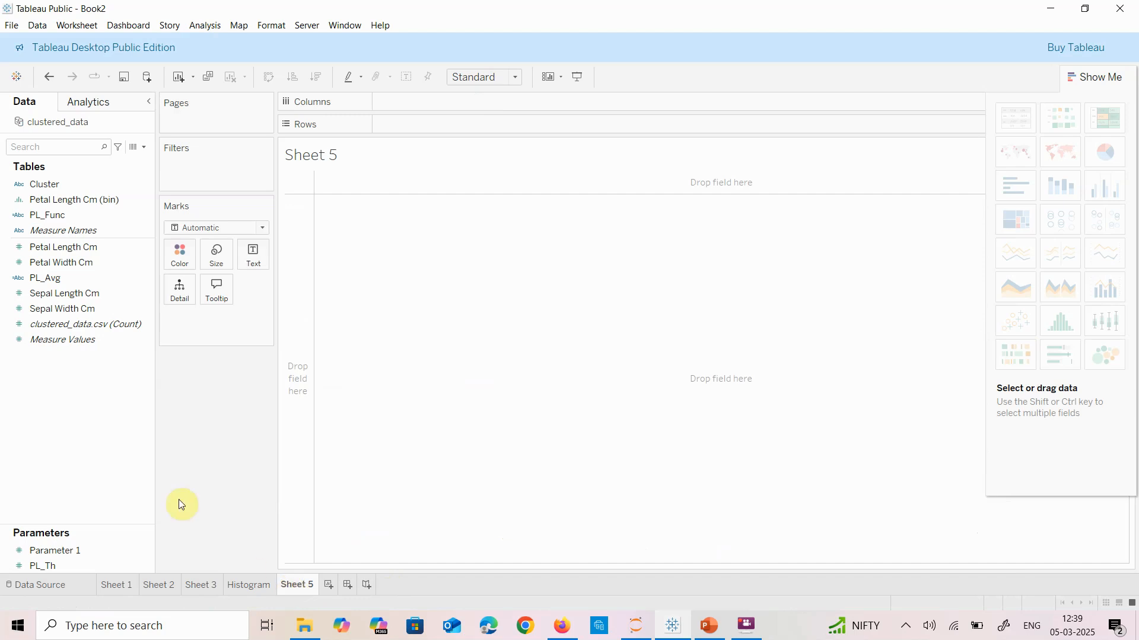
click(122, 186)
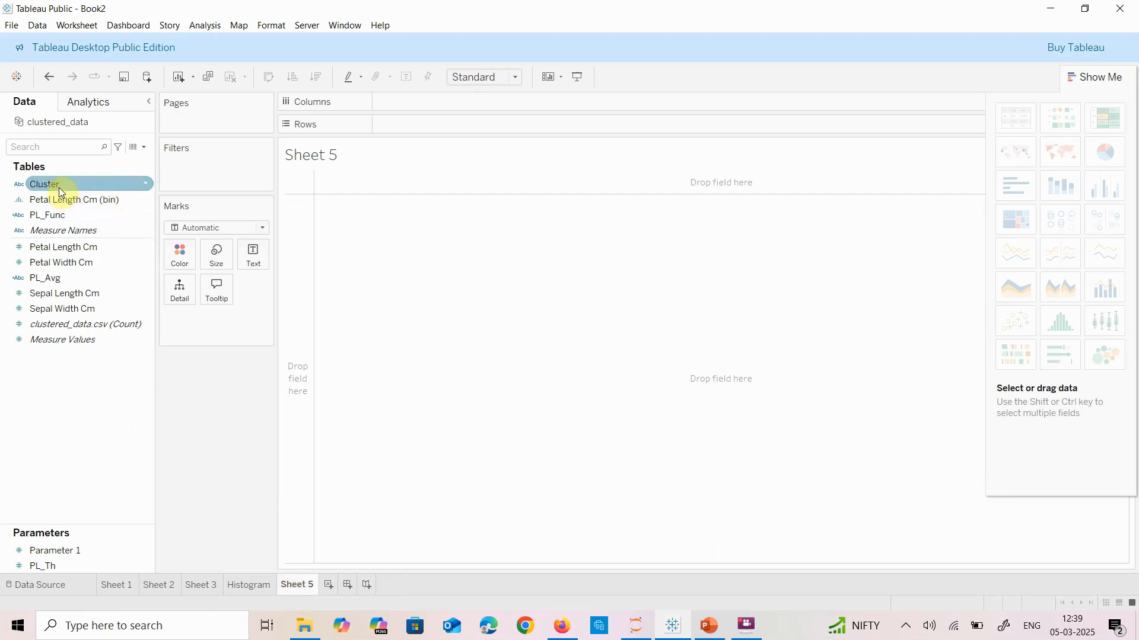
drag(59, 188, 414, 107)
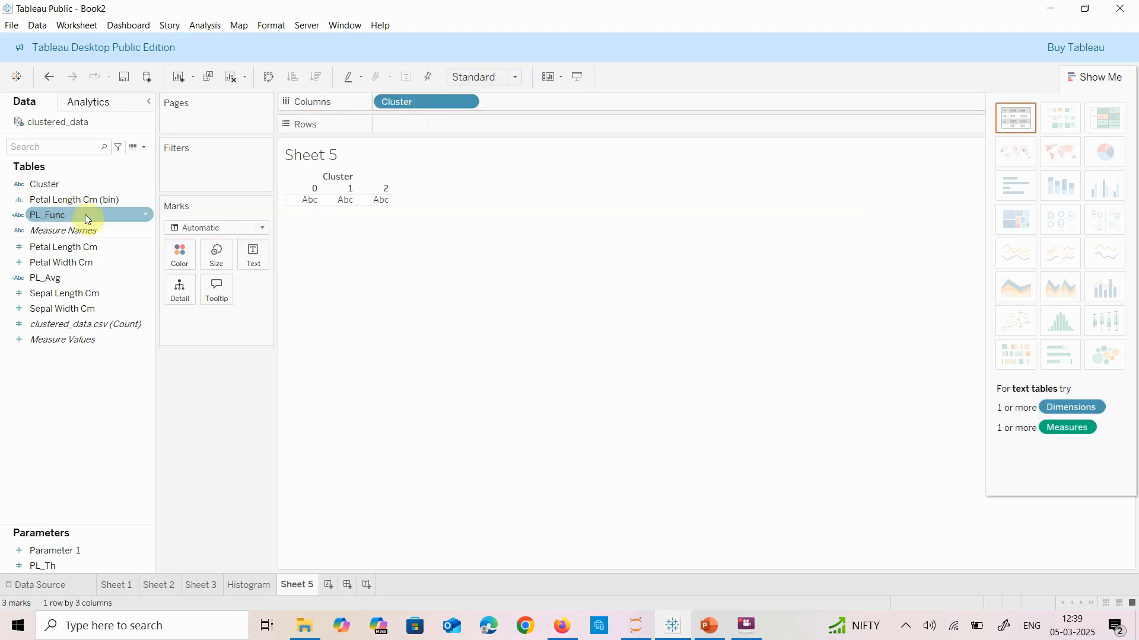
drag(76, 294, 421, 124)
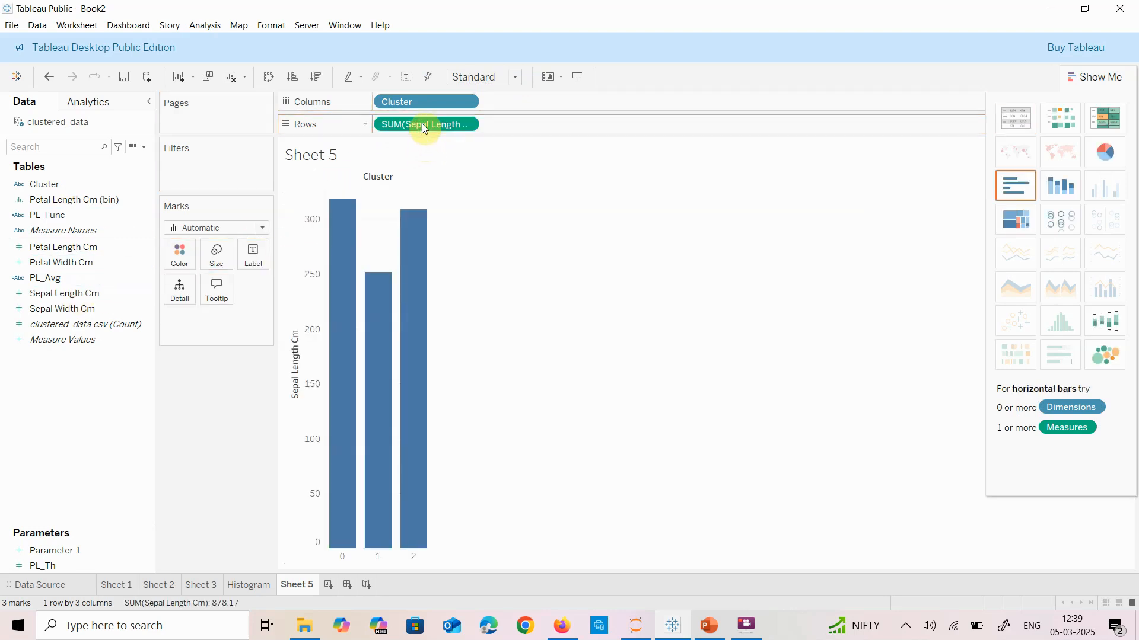
mouse_move(343, 219)
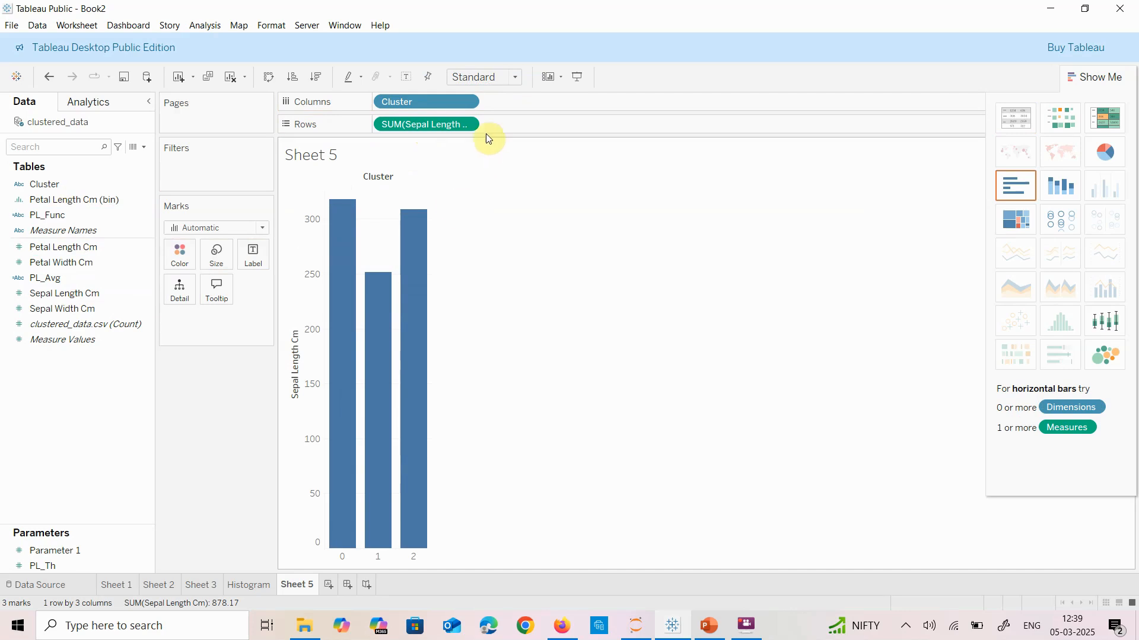
Step: Aggregate Sepal Length Cm as an average and color the bars by Cluster
click(472, 125)
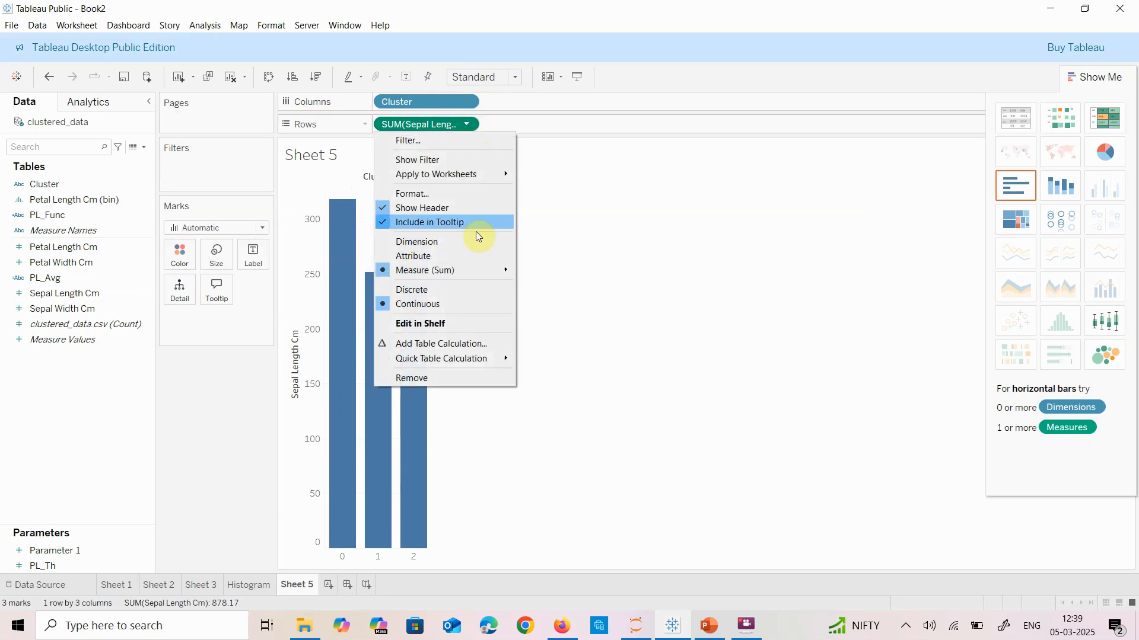
mouse_move(470, 270)
click(550, 284)
mouse_move(333, 215)
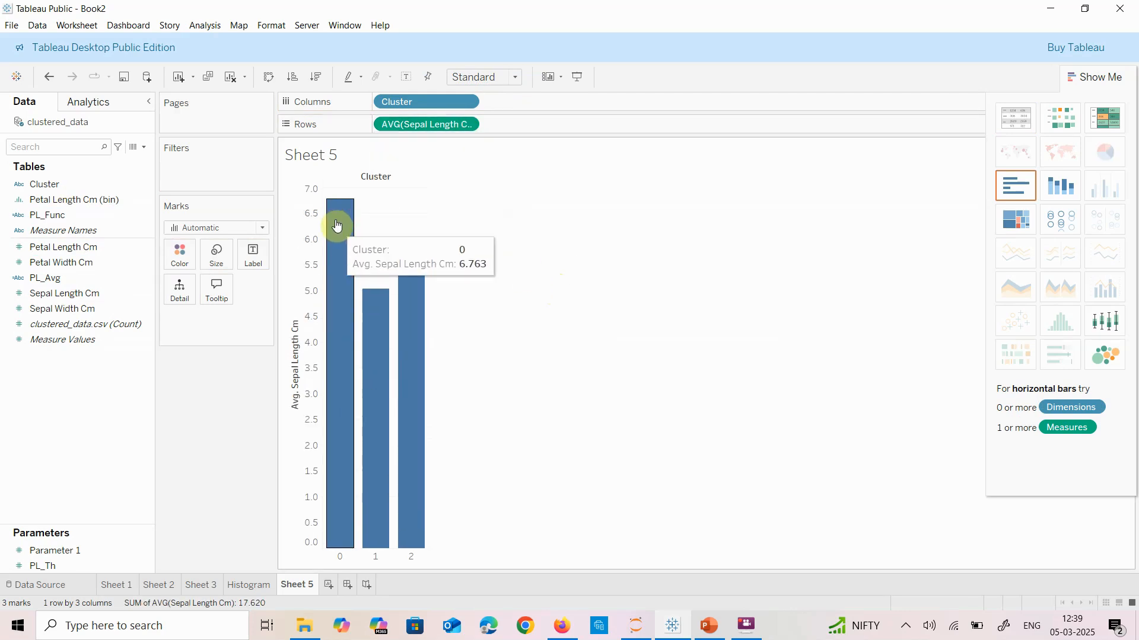
mouse_move(396, 328)
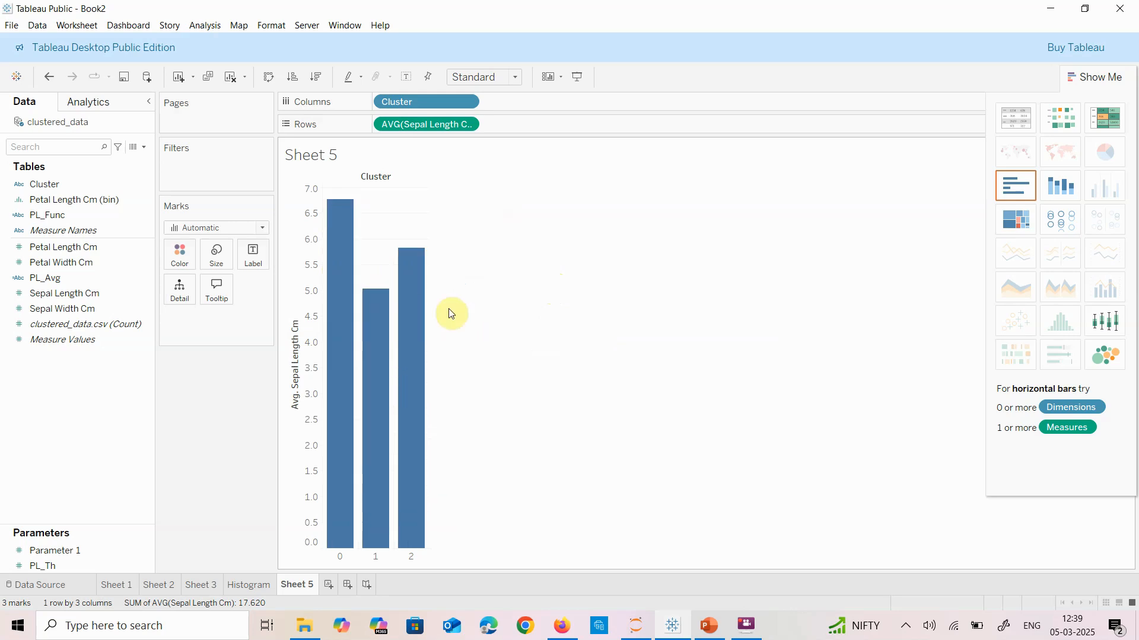
drag(62, 186, 179, 255)
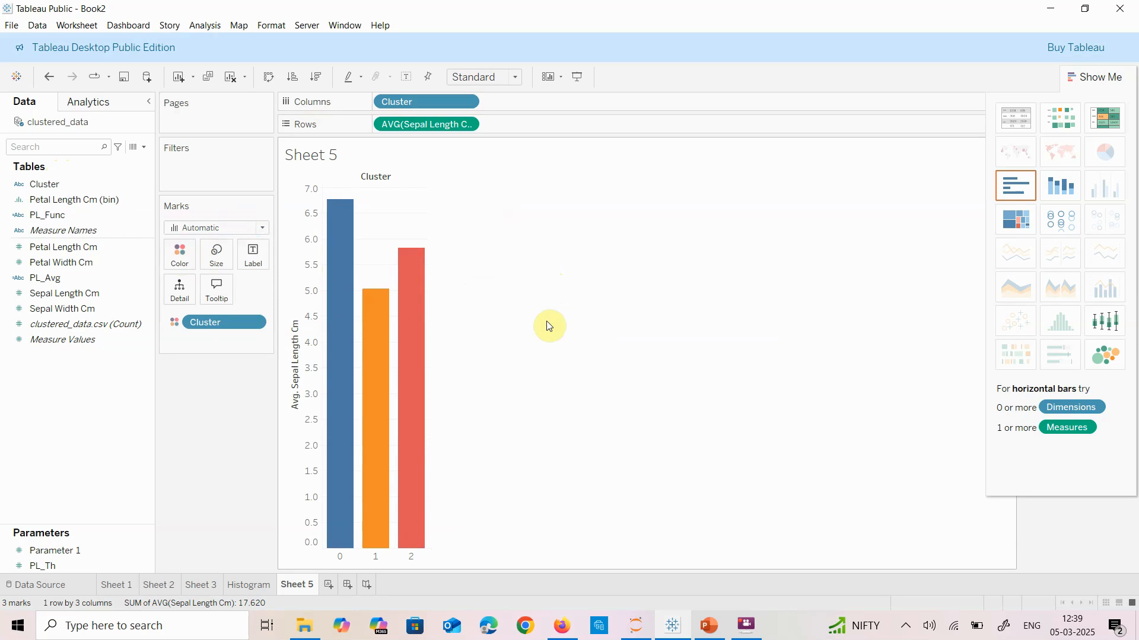
Step: Rename Sheet 5 as Barplot
right_click(294, 584)
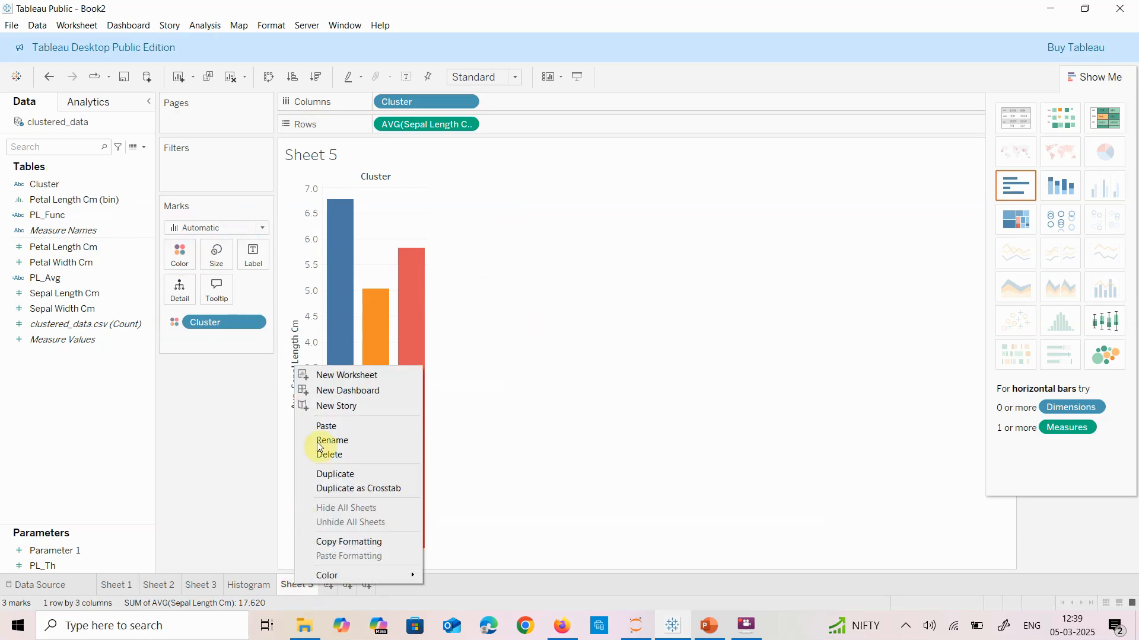
click(332, 440)
text(Barplot)
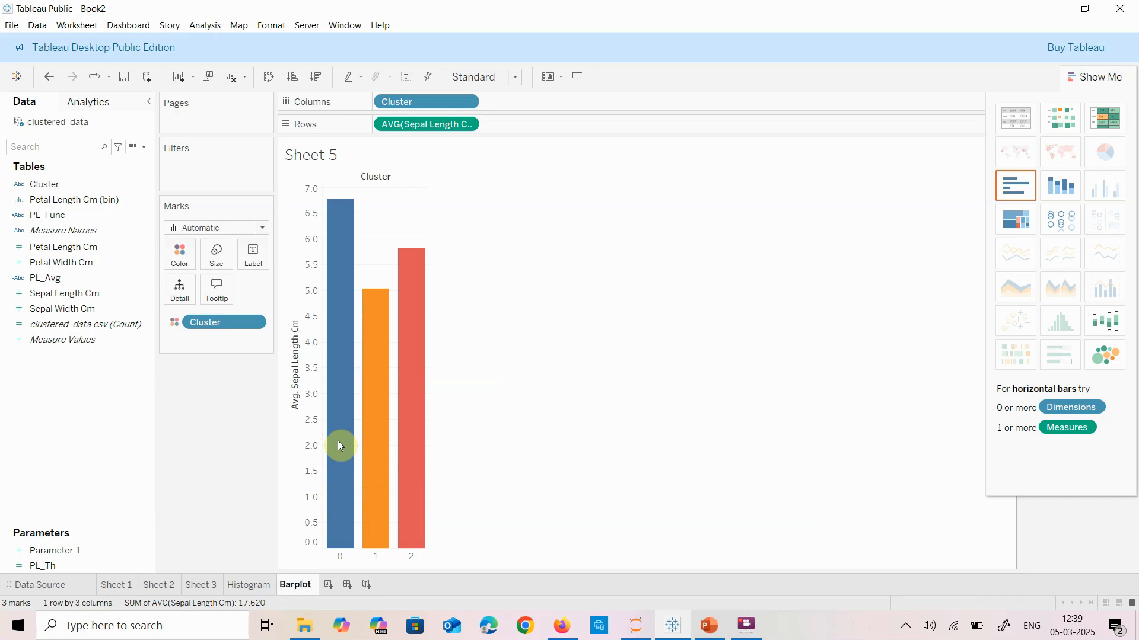
click(559, 346)
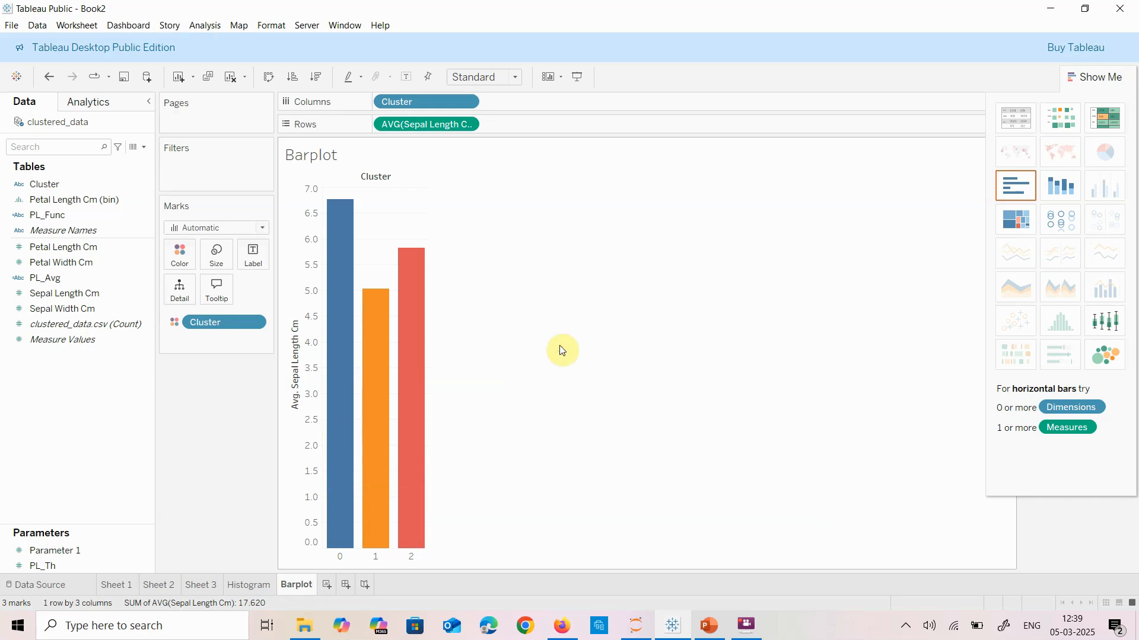
Step: Create a new worksheet and remove the Cluster field from its marks
click(327, 585)
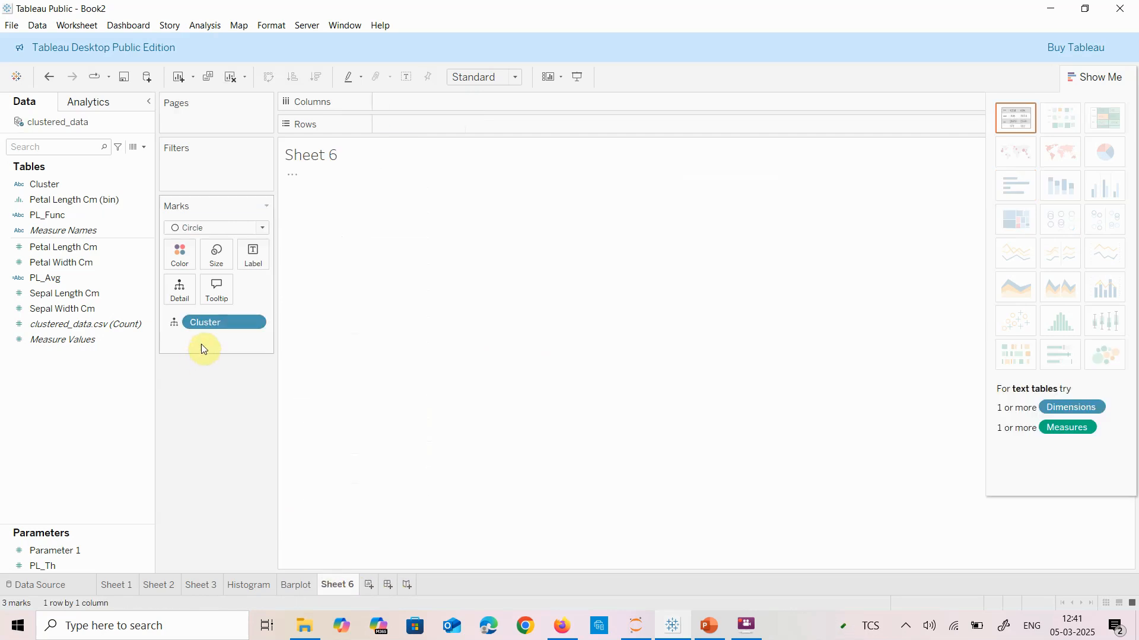
click(218, 327)
key(Delete)
click(215, 423)
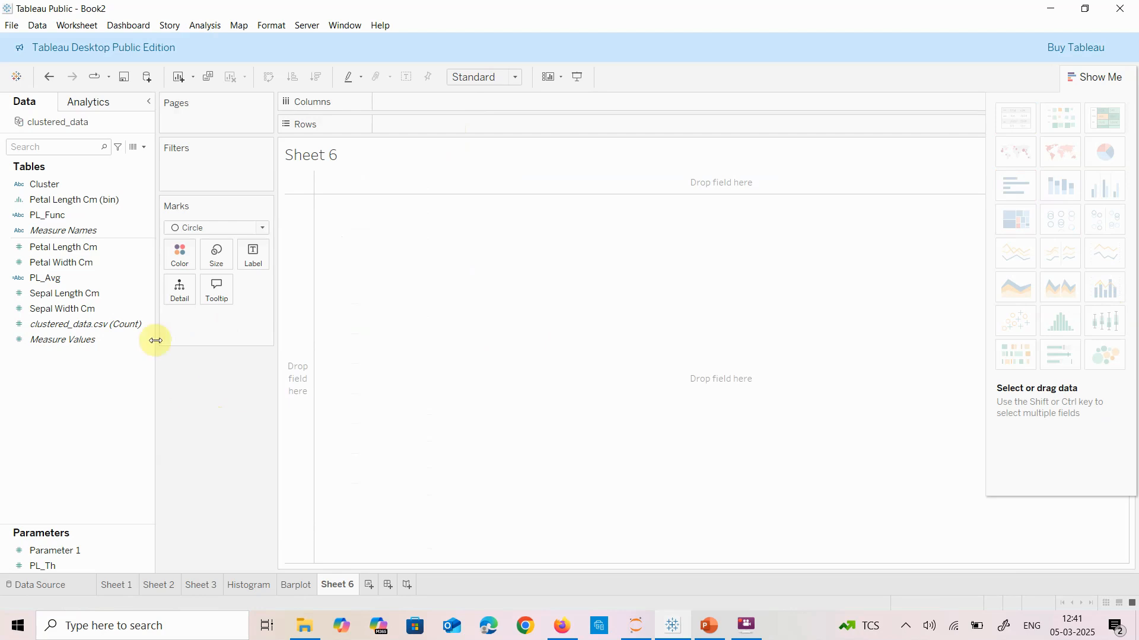
Step: Build a box-and-whisker plot from Cluster and Petal Length Cm, with Petal Length Cm converted to a dimension
click(70, 184)
drag(70, 184, 422, 100)
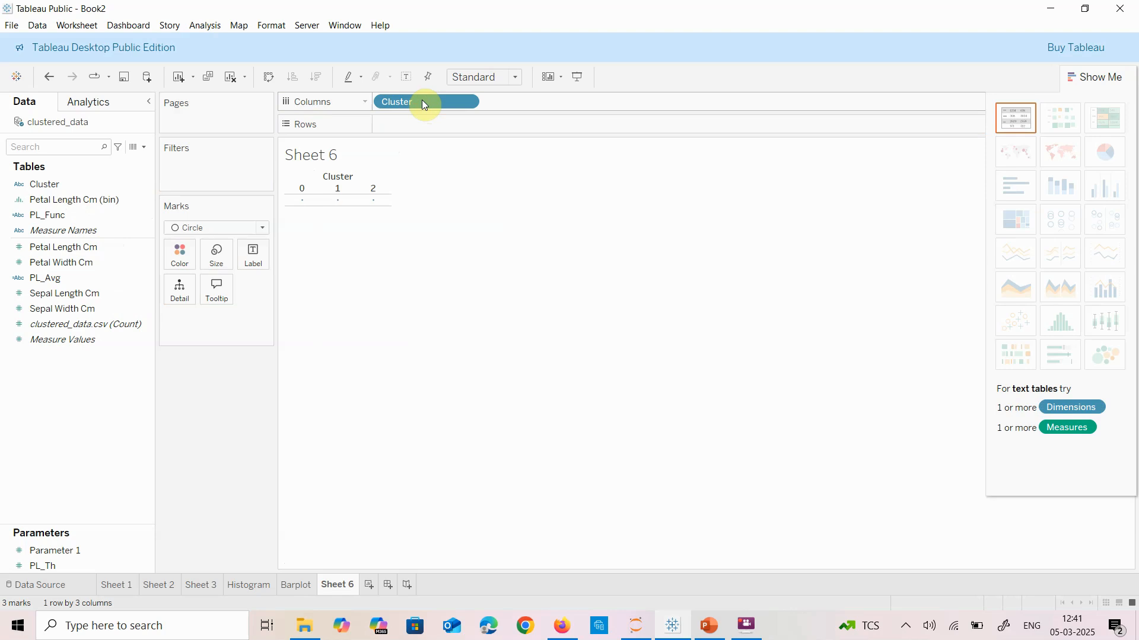
click(86, 278)
drag(84, 247, 433, 126)
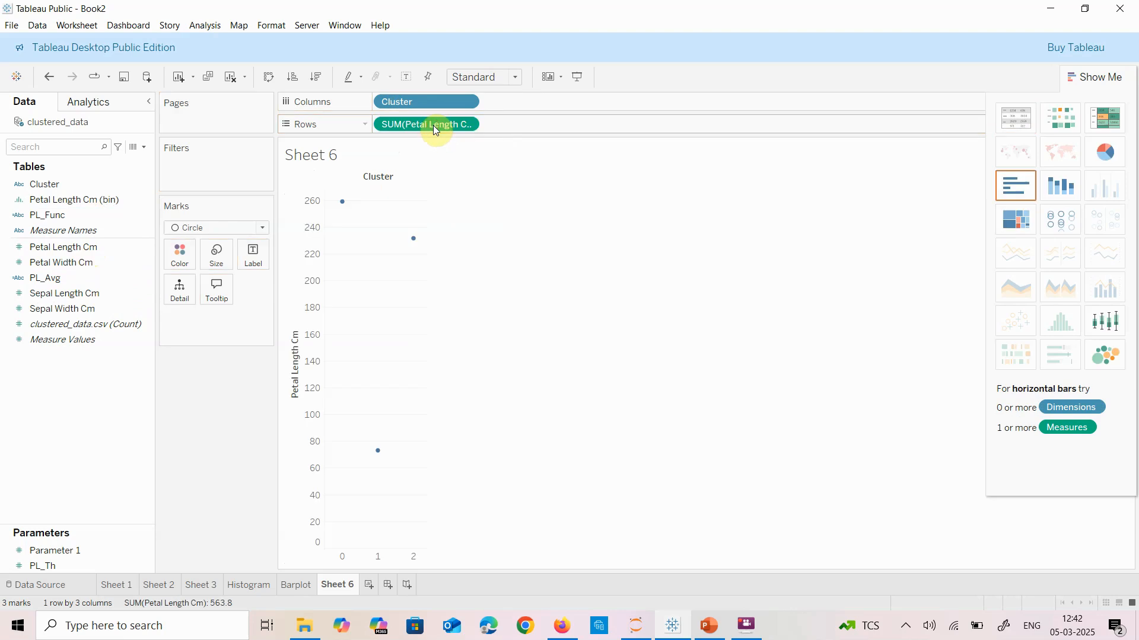
click(1106, 323)
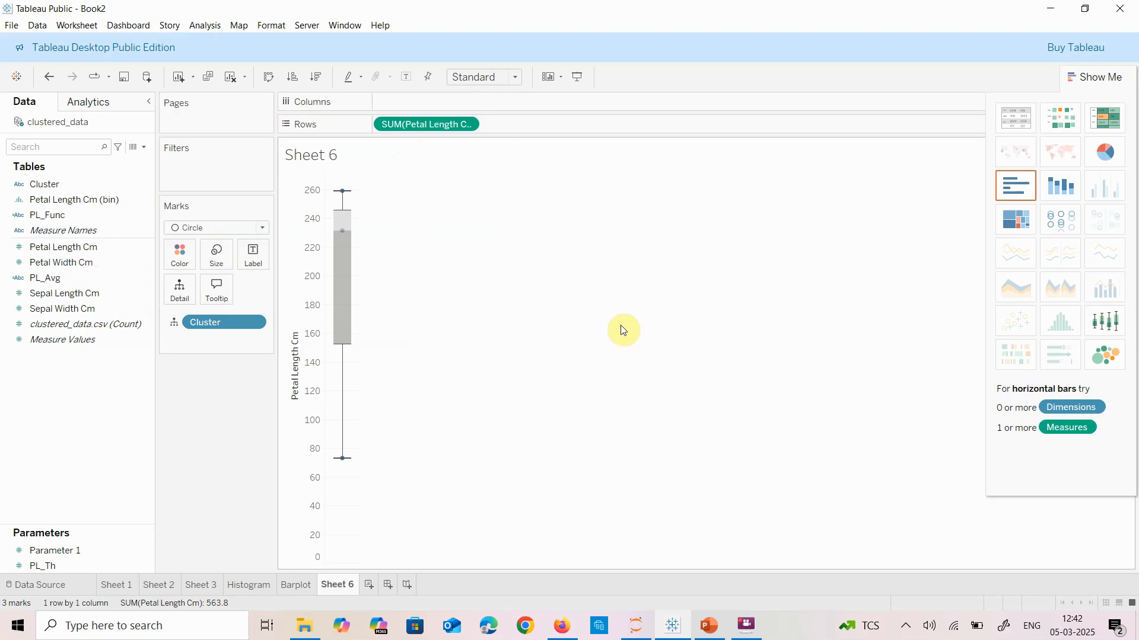
click(469, 125)
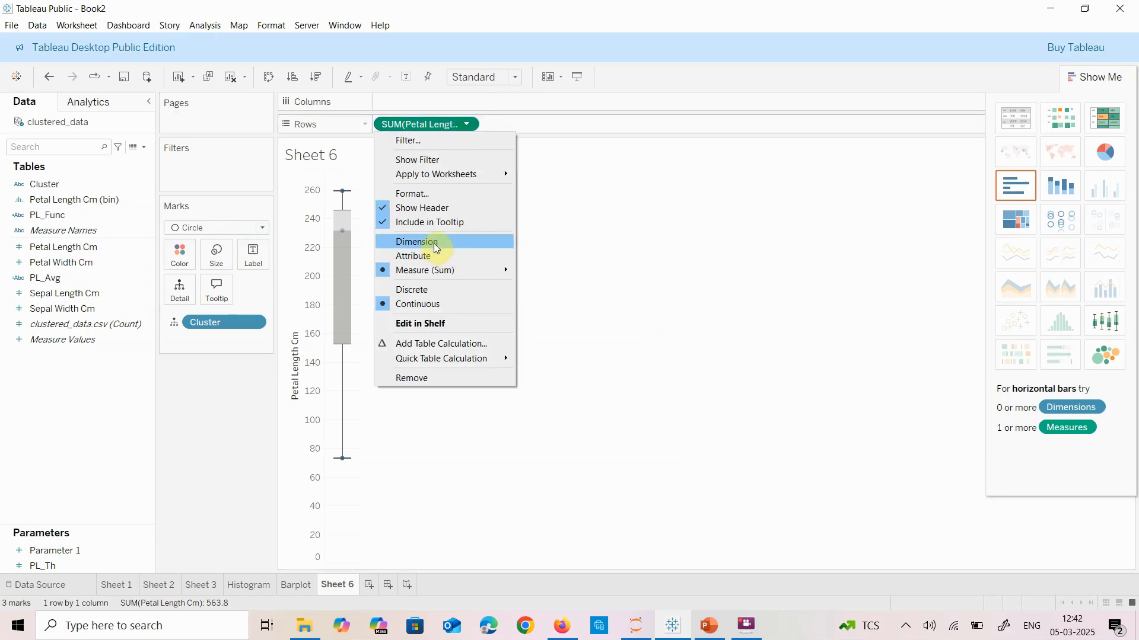
click(435, 245)
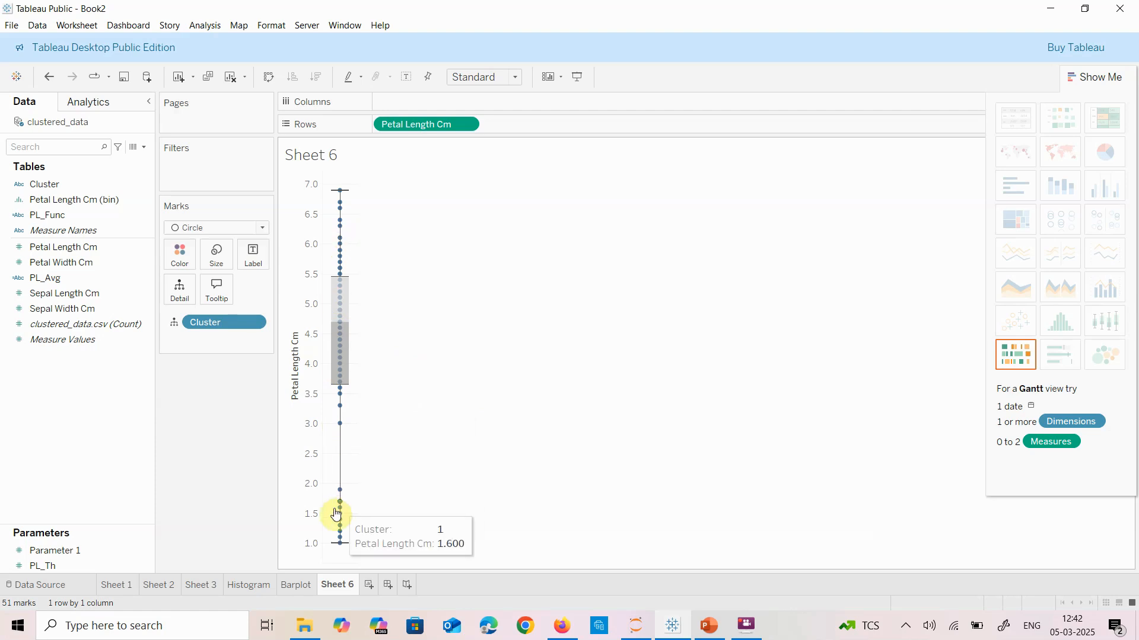
Step: Rename Sheet 6 as Boxplot
right_click(337, 587)
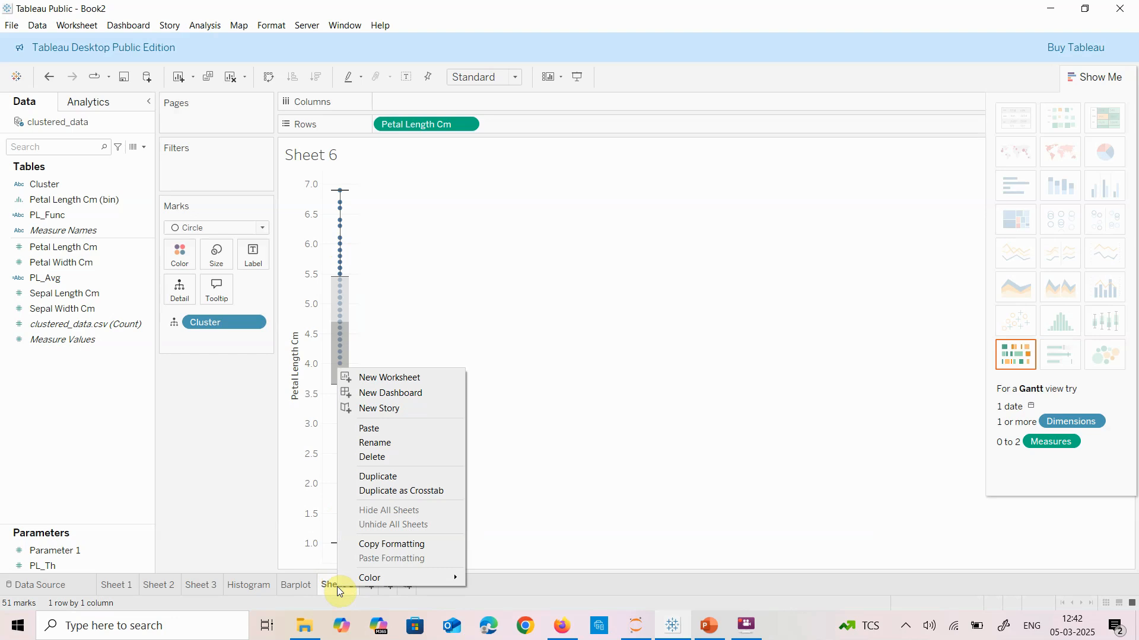
click(401, 443)
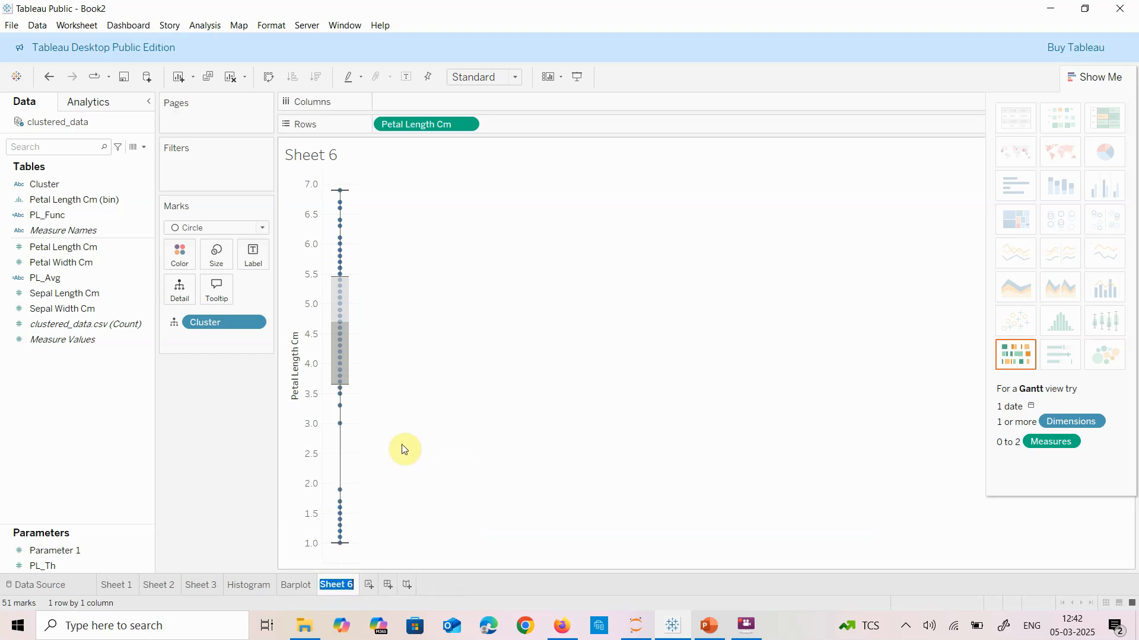
text(Boxplot)
Step: Create a new worksheet with Petal Length Cm in the rows, aggregated as an average
click(368, 584)
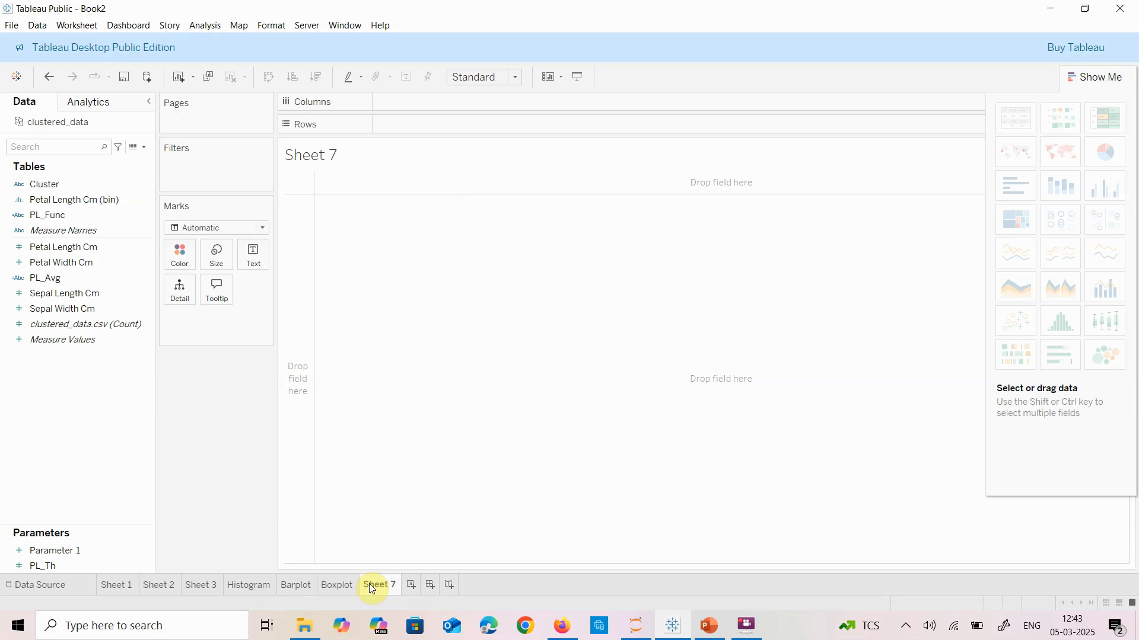
click(101, 247)
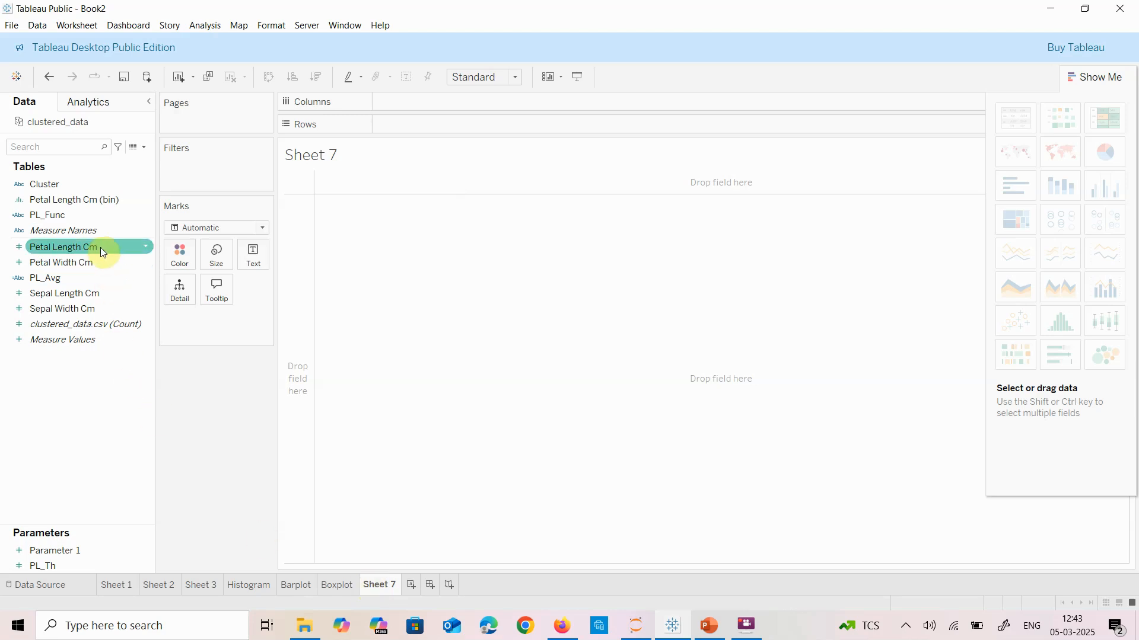
drag(100, 248, 446, 125)
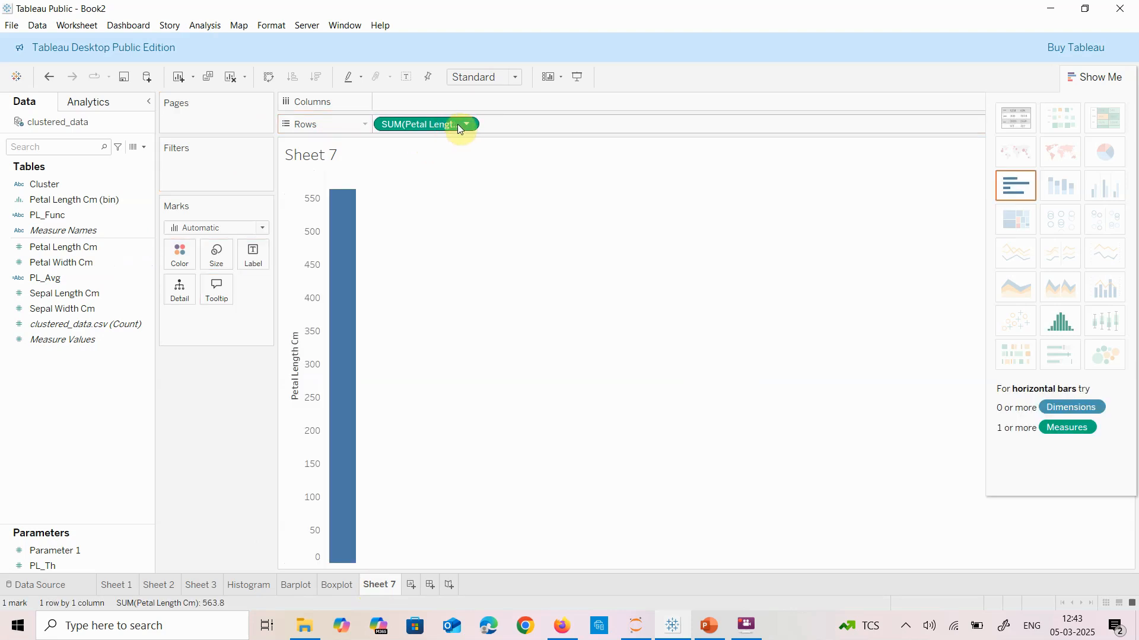
click(467, 124)
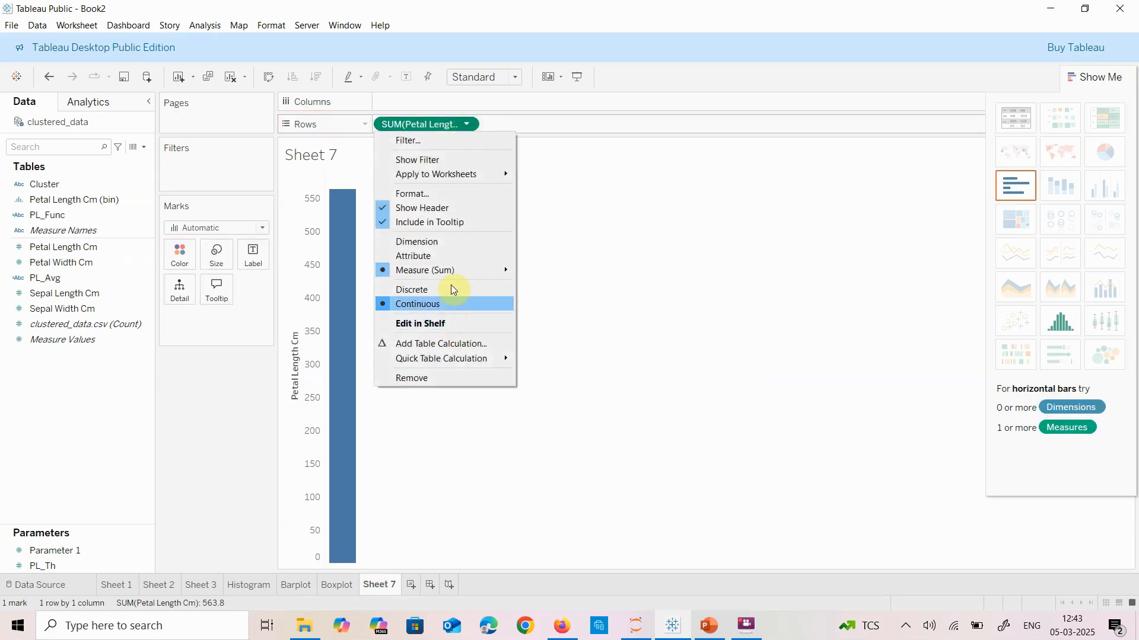
mouse_move(453, 271)
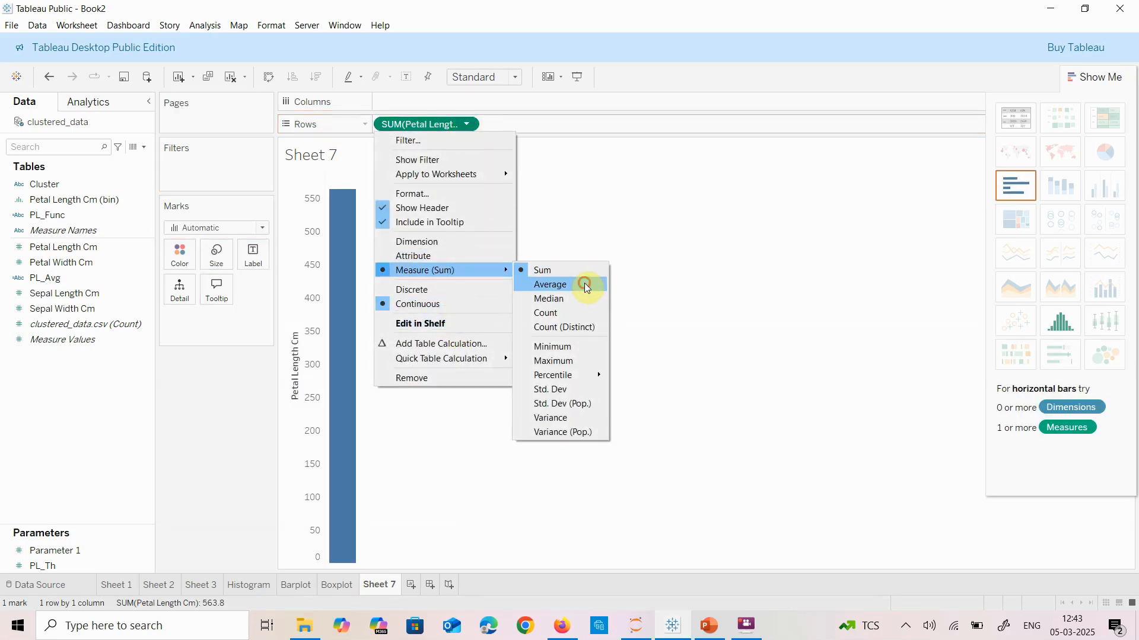
click(586, 284)
Step: Add Petal Width Cm to the rows and aggregate it as an average
drag(90, 262, 553, 126)
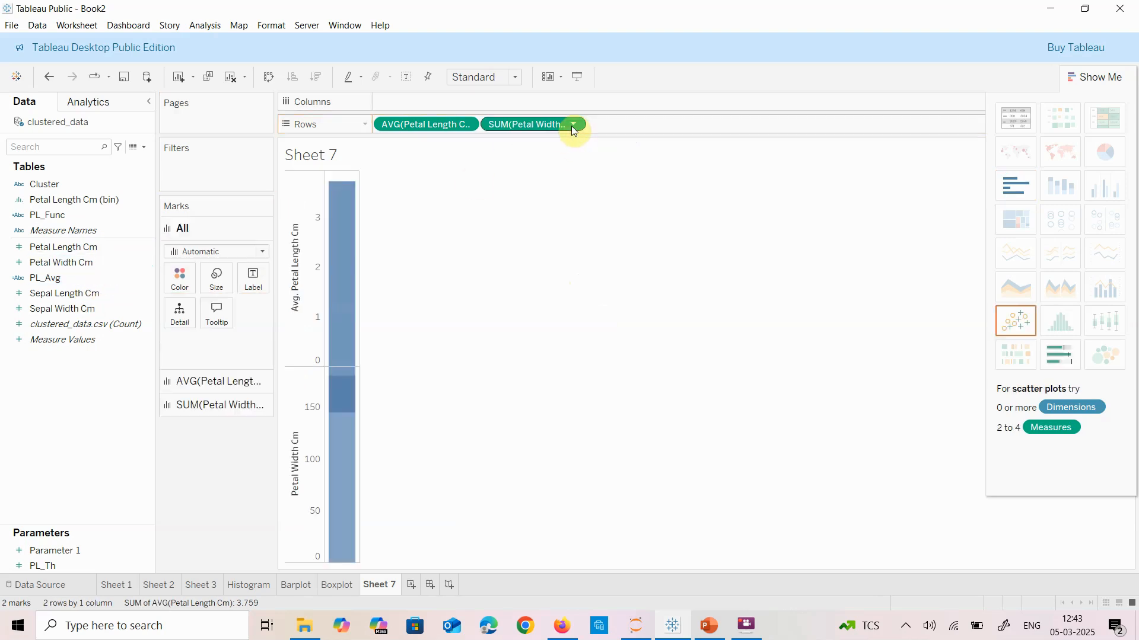
click(574, 125)
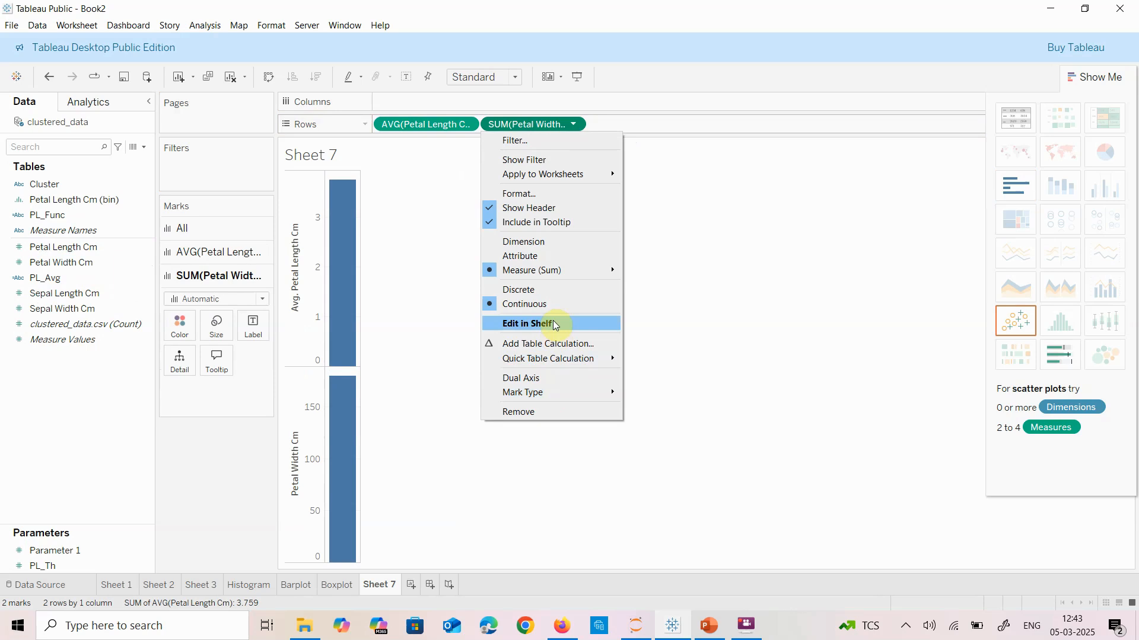
mouse_move(574, 271)
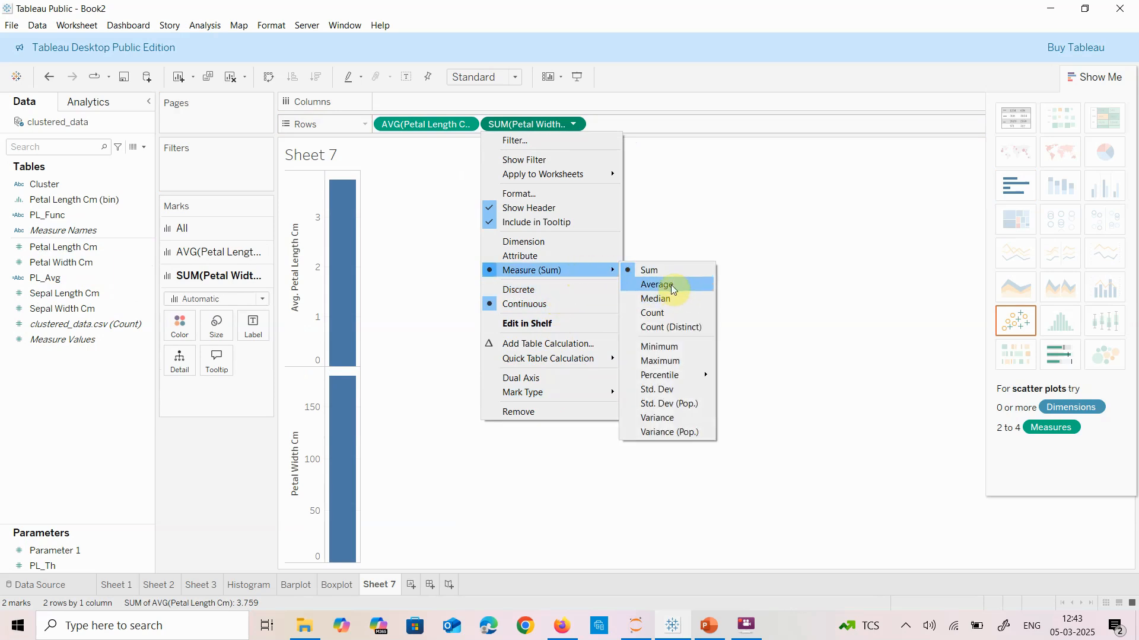
click(671, 285)
Step: Add Sepal Length Cm to the rows and aggregate it as an average
click(80, 313)
drag(83, 293, 657, 129)
click(680, 124)
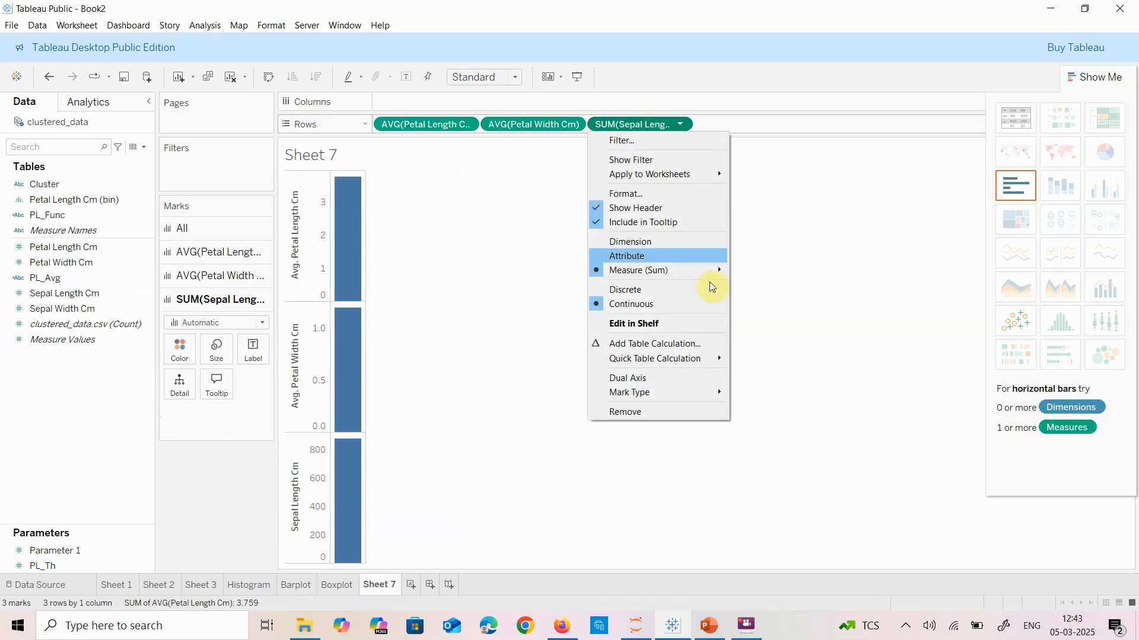
mouse_move(652, 271)
click(752, 287)
Step: Add Sepal Width Cm to the rows and aggregate it as an average
drag(89, 309, 756, 123)
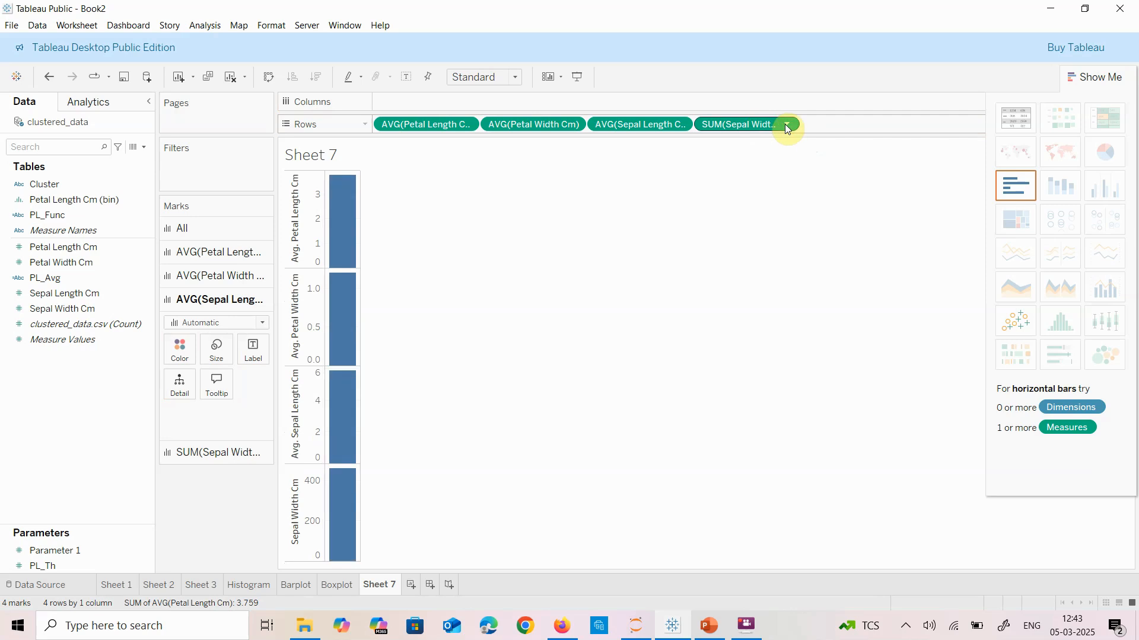
click(785, 124)
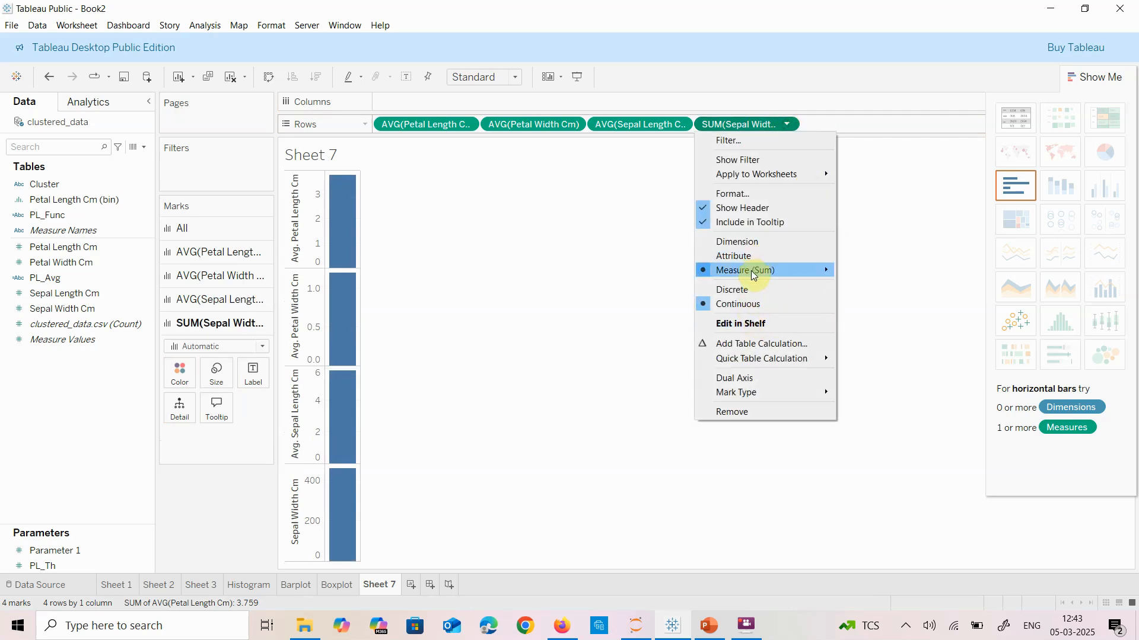
mouse_move(746, 270)
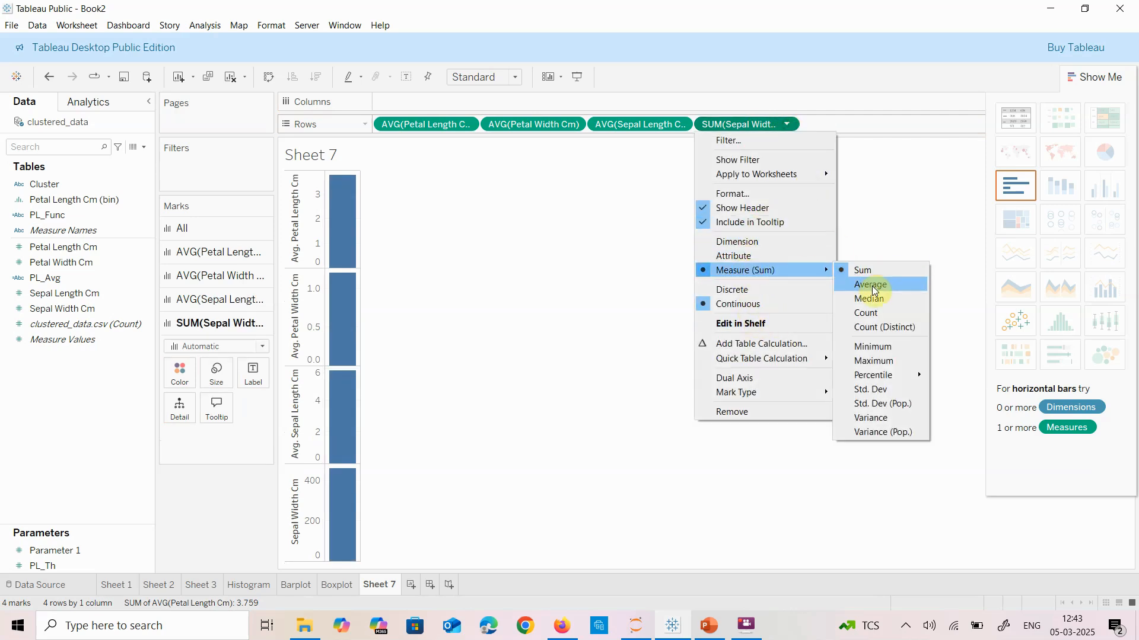
click(856, 283)
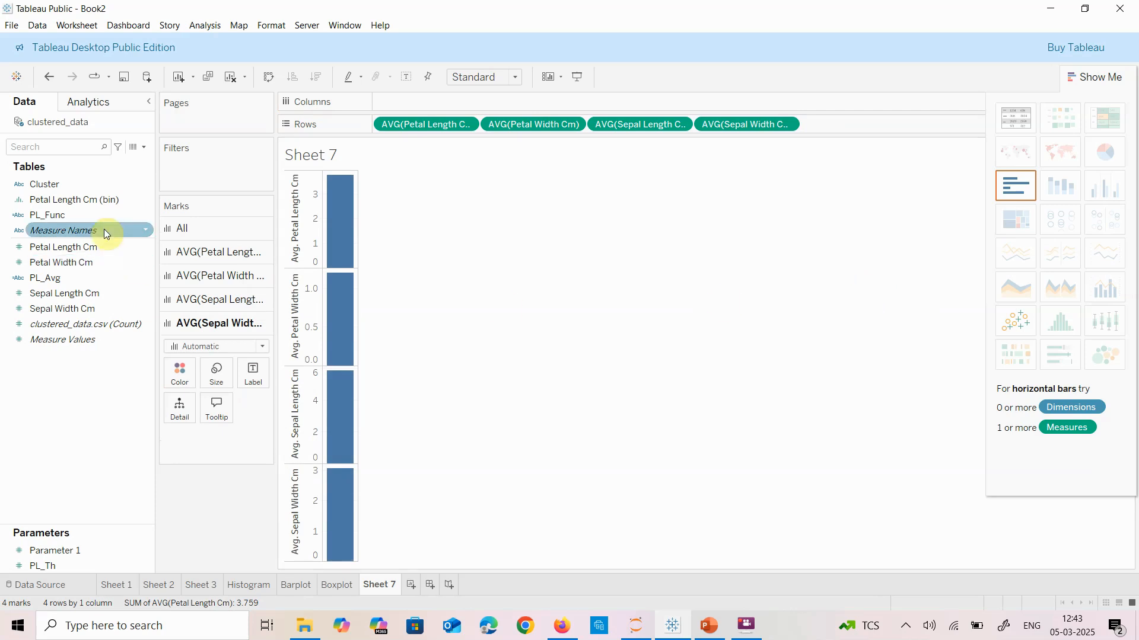
Step: Place Cluster in the columns and convert the four averages into a side-by-side bar chart
click(71, 184)
drag(71, 184, 436, 100)
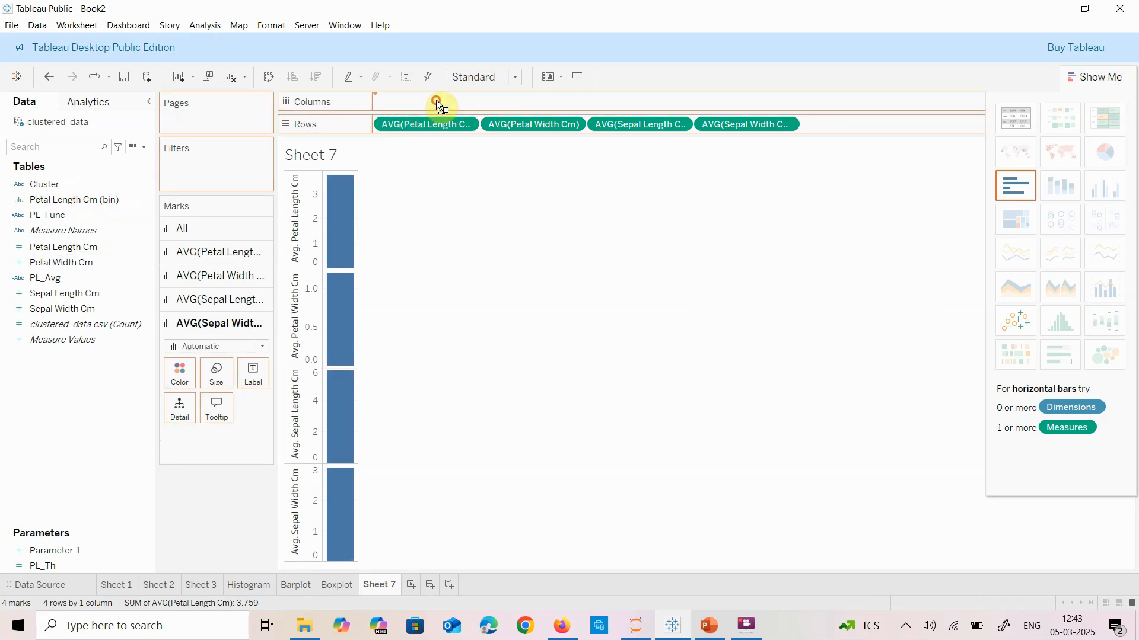
click(1108, 187)
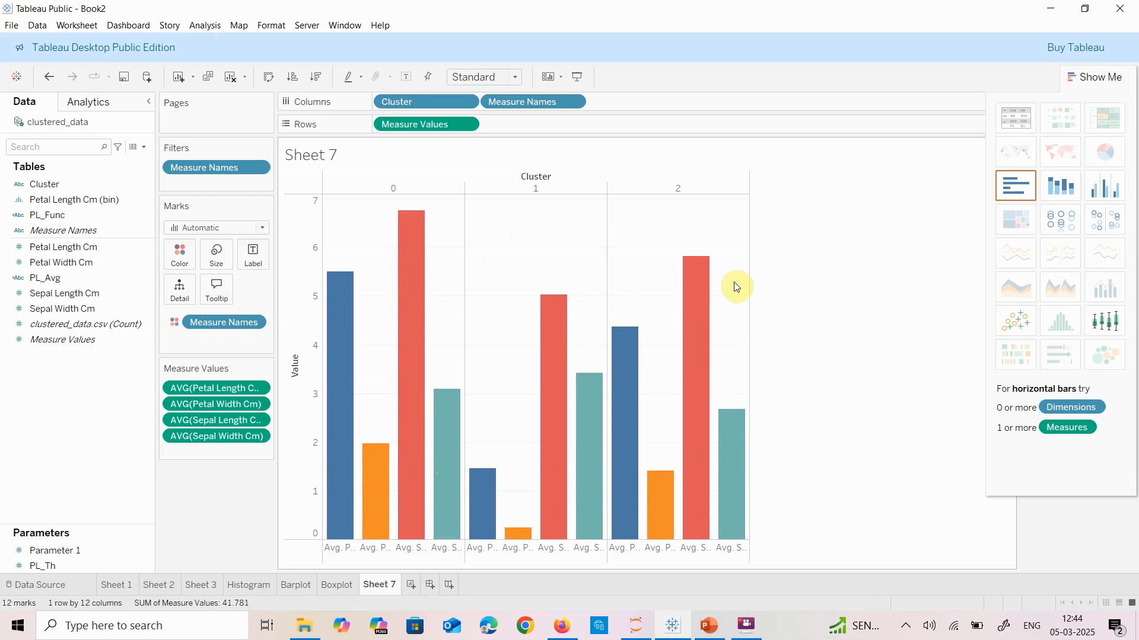
mouse_move(520, 538)
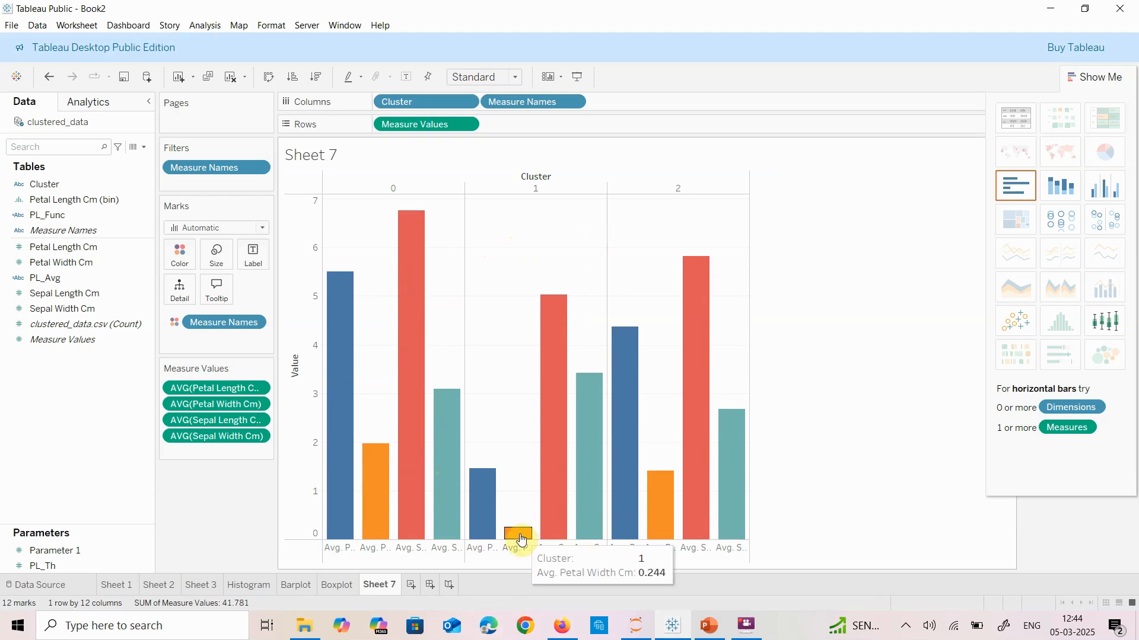
mouse_move(706, 415)
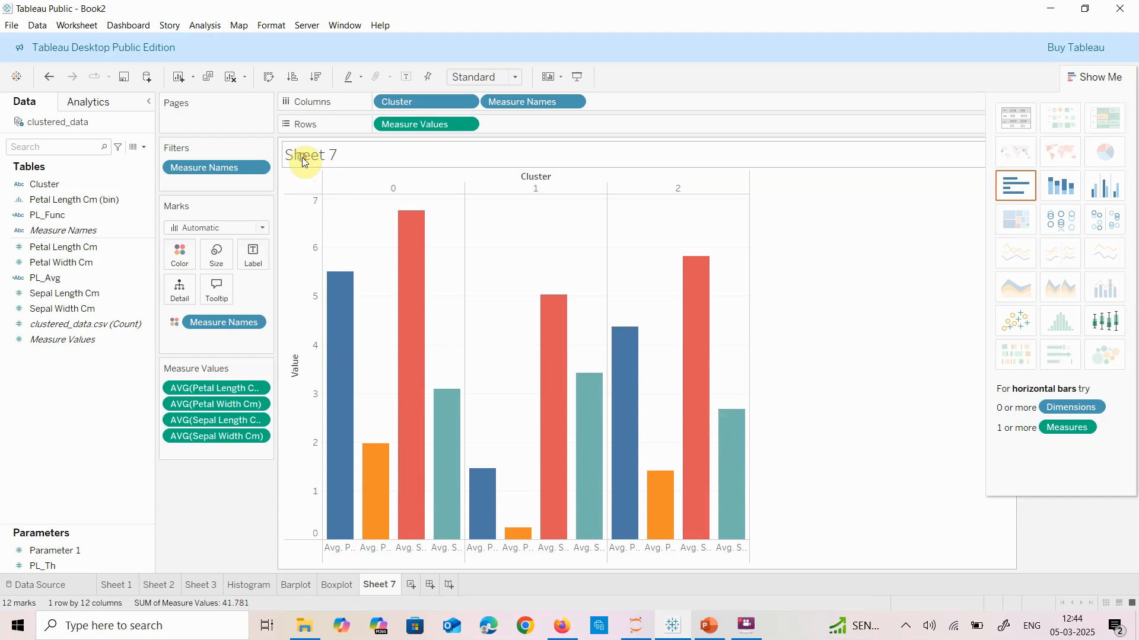
Step: Rename Sheet 7 as Com_Bar
right_click(373, 586)
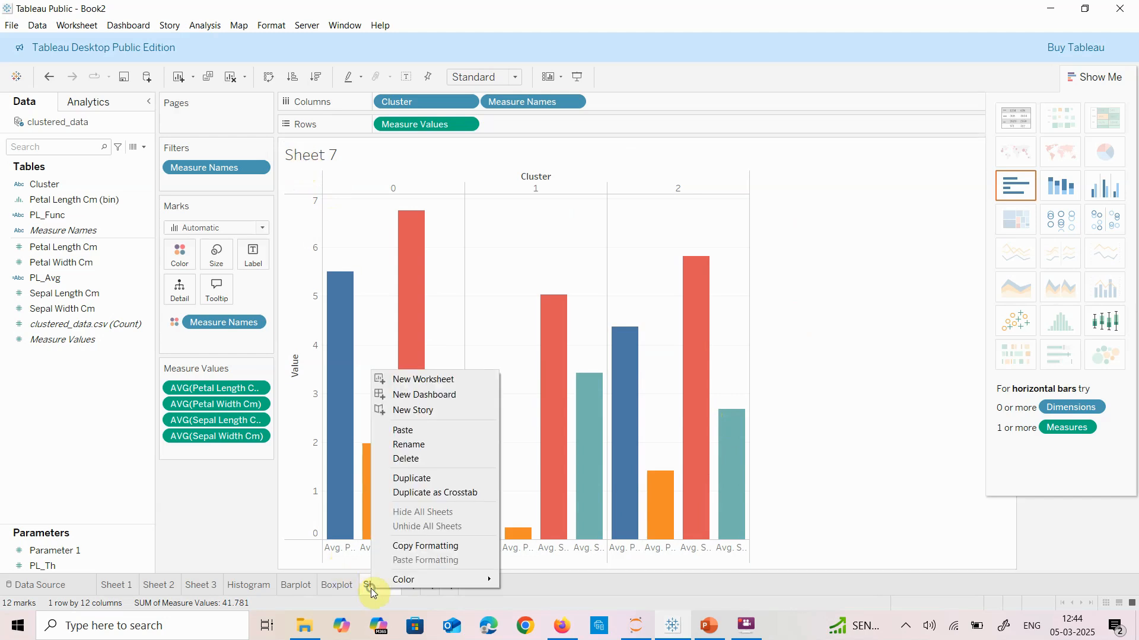
click(407, 445)
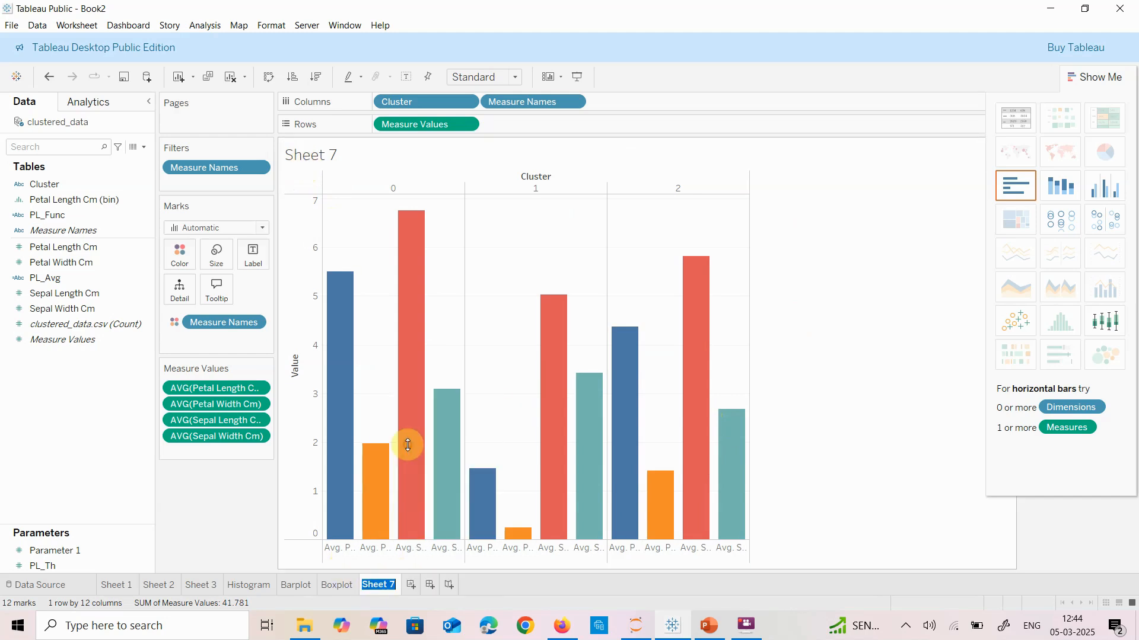
text(Com)
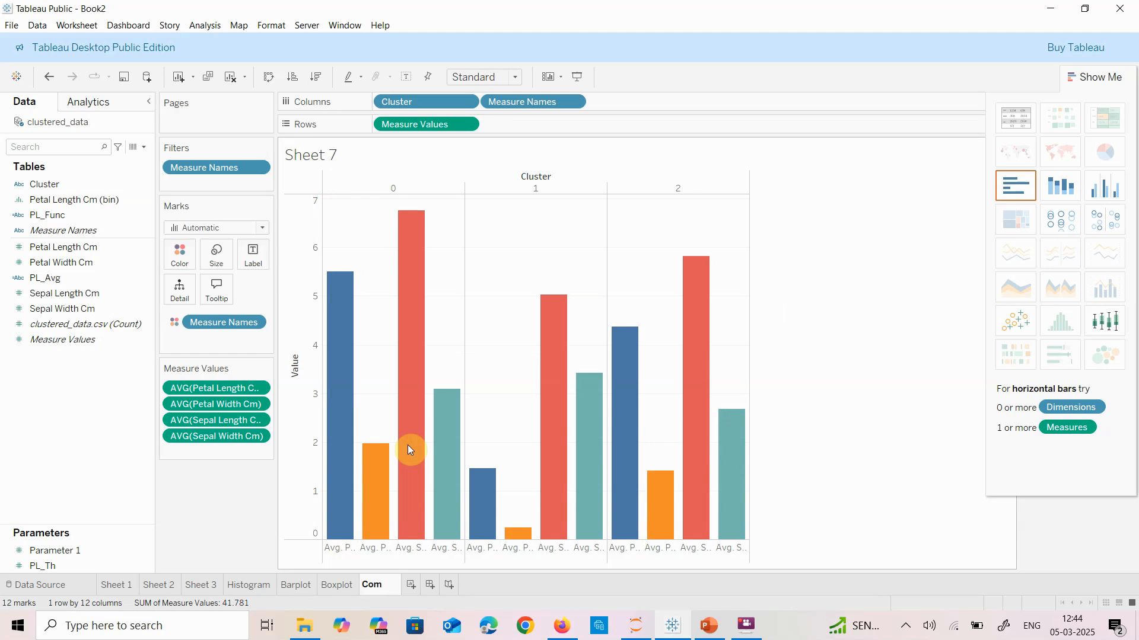
text(_Bar)
click(522, 576)
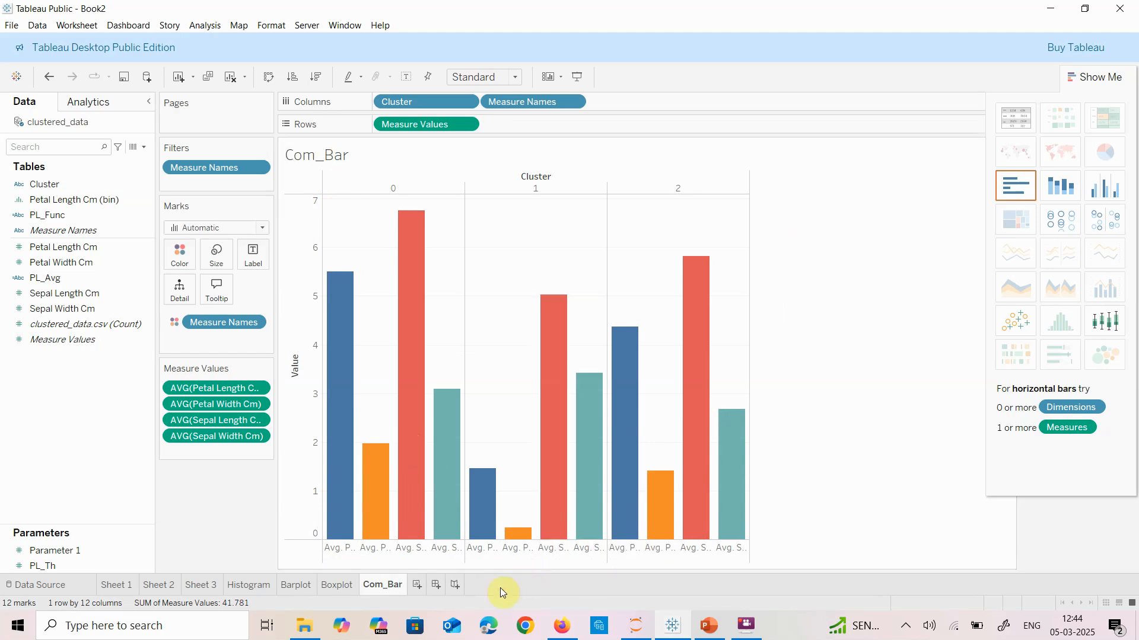
Step: Create a new dashboard and set its maximum width to 1550 px
click(437, 586)
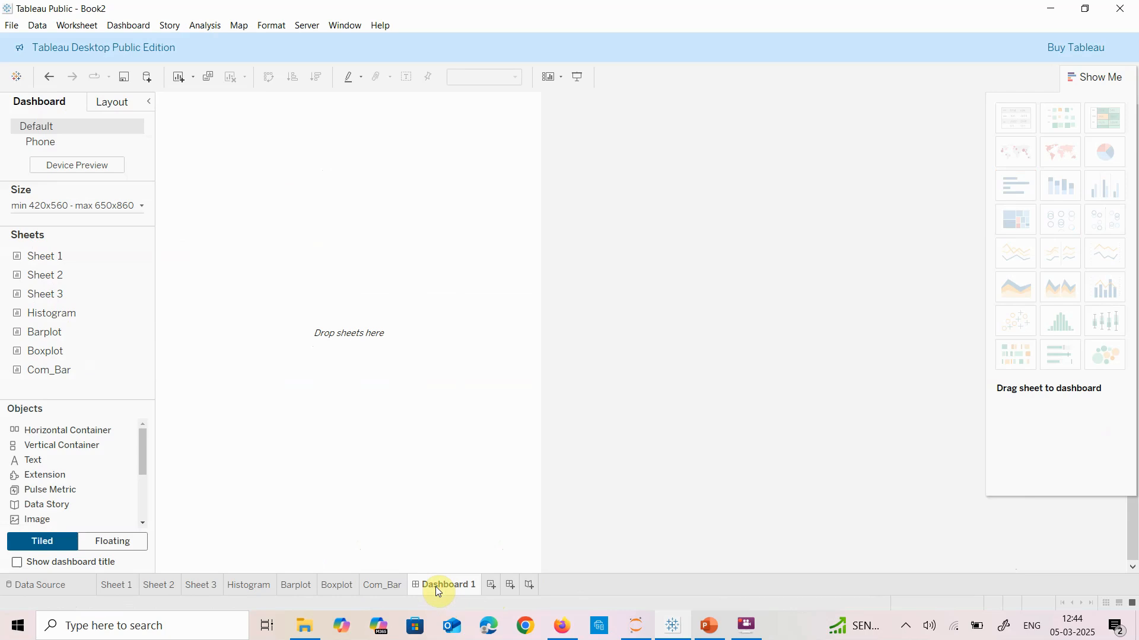
click(142, 206)
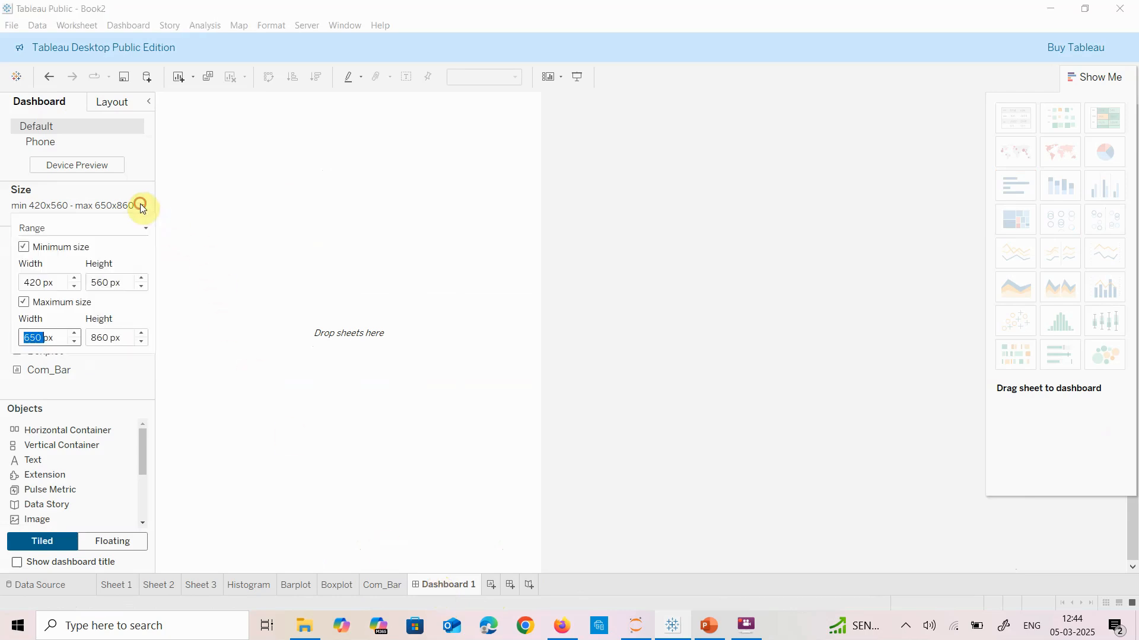
click(75, 334)
click(75, 334)
click(75, 334)
click(75, 334)
click(75, 334)
click(74, 334)
click(75, 334)
click(75, 334)
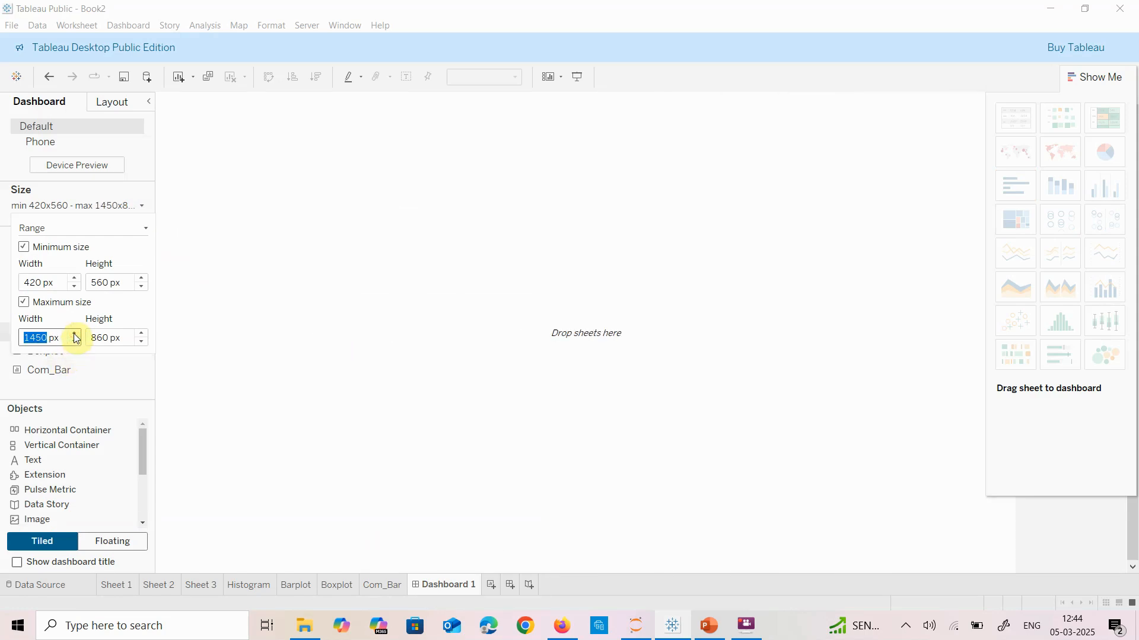
click(75, 335)
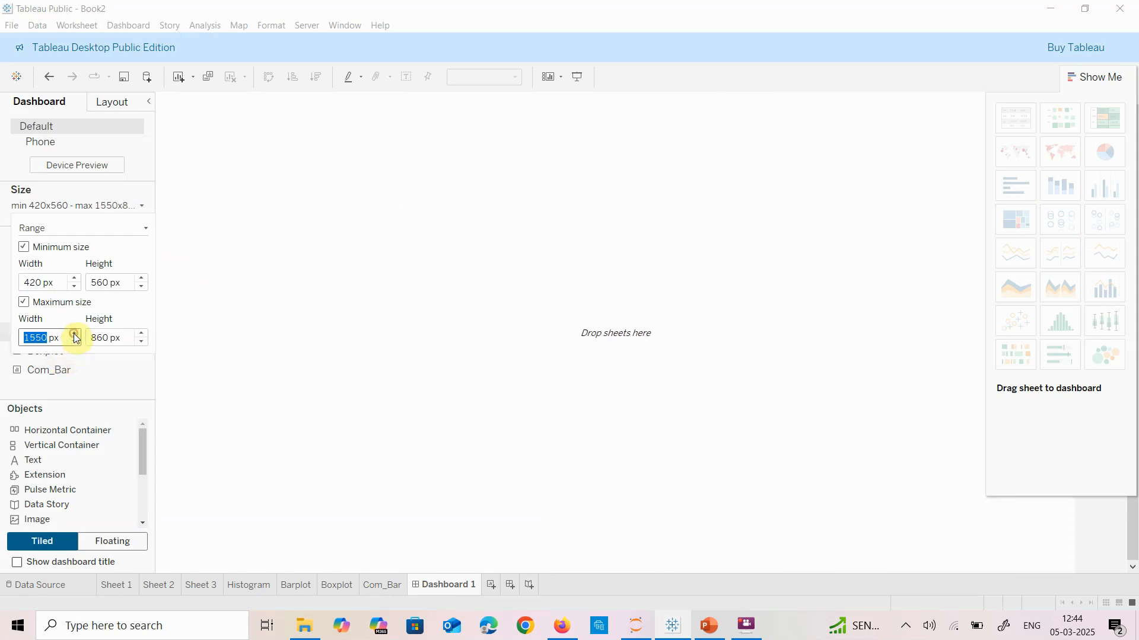
click(1095, 77)
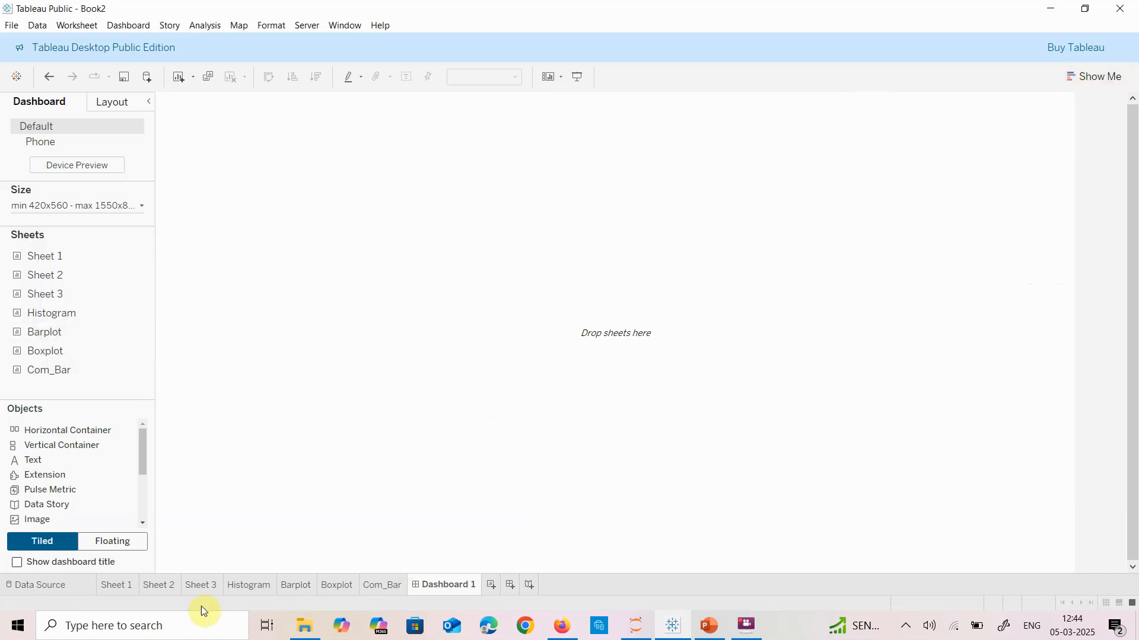
Step: Add Sheet 2 to the dashboard and narrow it to about a third of the layout width beside the PL_Th control
mouse_move(161, 586)
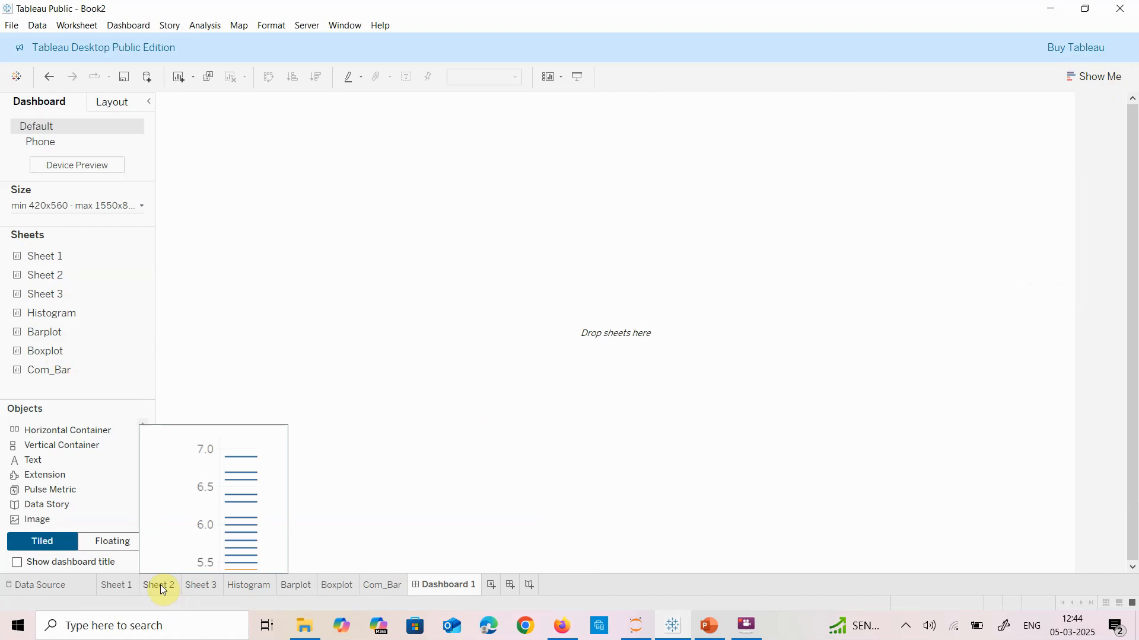
drag(50, 256, 312, 356)
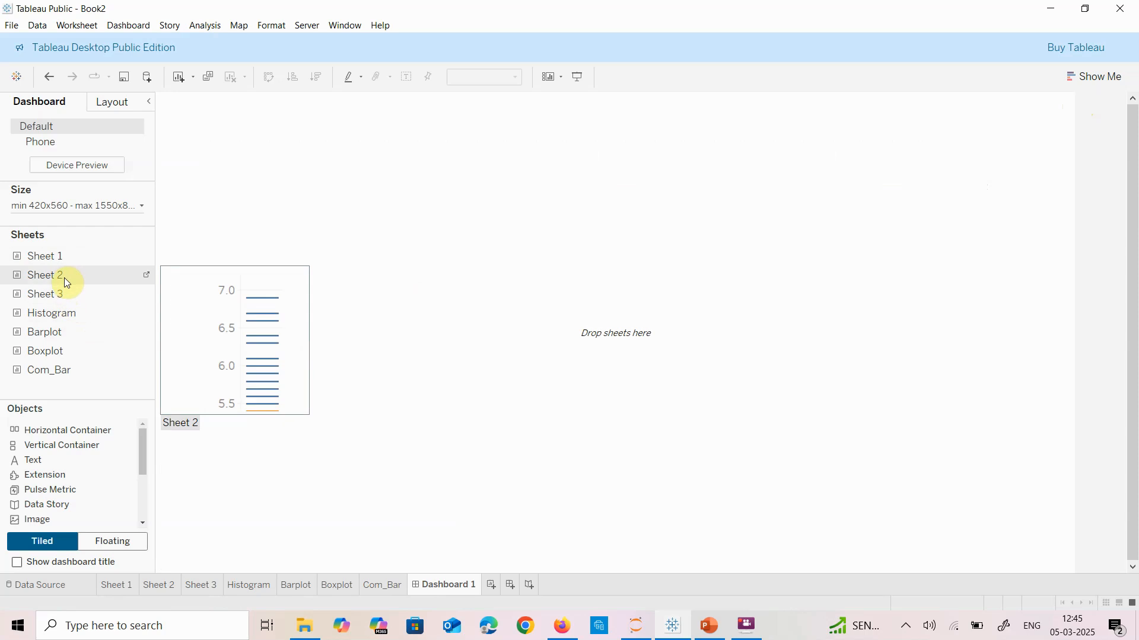
drag(64, 278, 211, 245)
drag(250, 205, 249, 205)
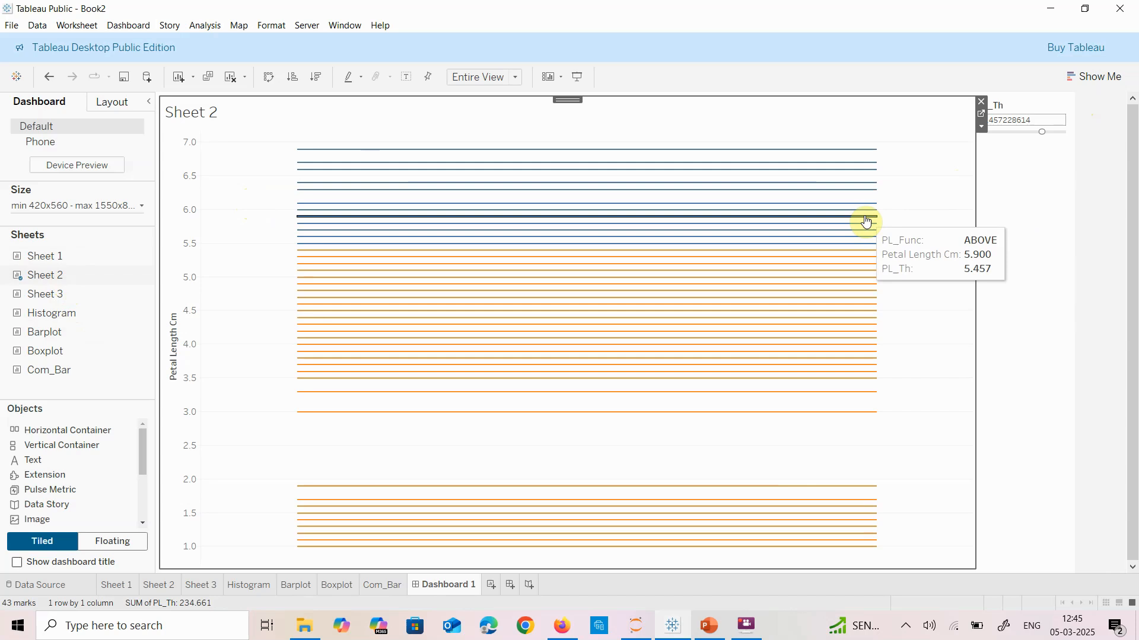
drag(975, 181, 456, 243)
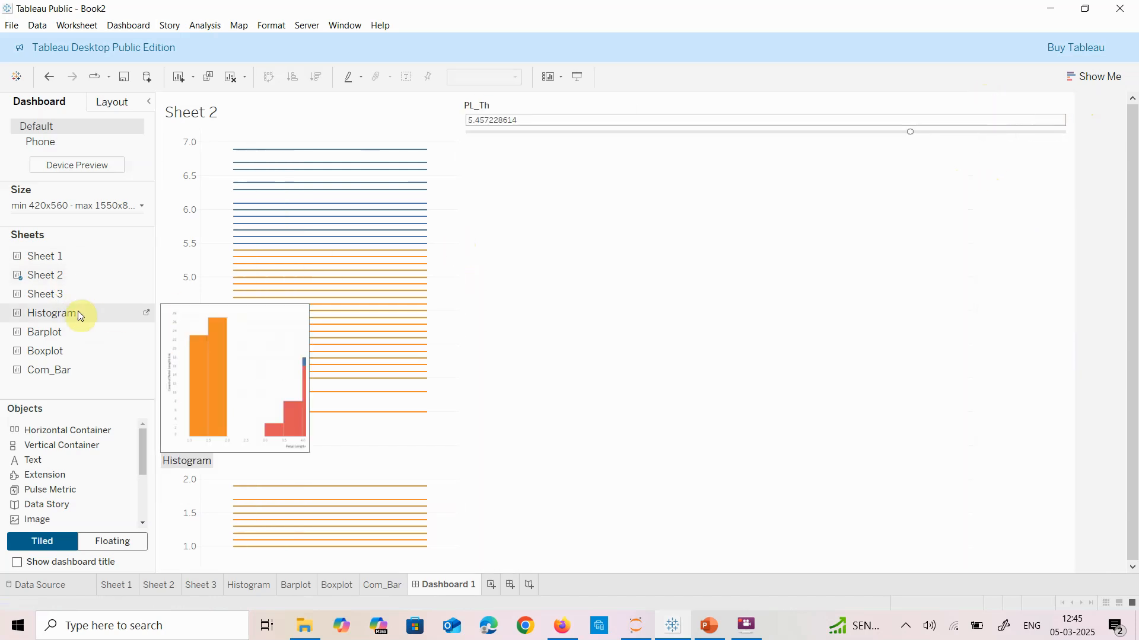
Step: Place Sheet 3 on the dashboard below the PL_Th control, beside Sheet 2
mouse_move(75, 326)
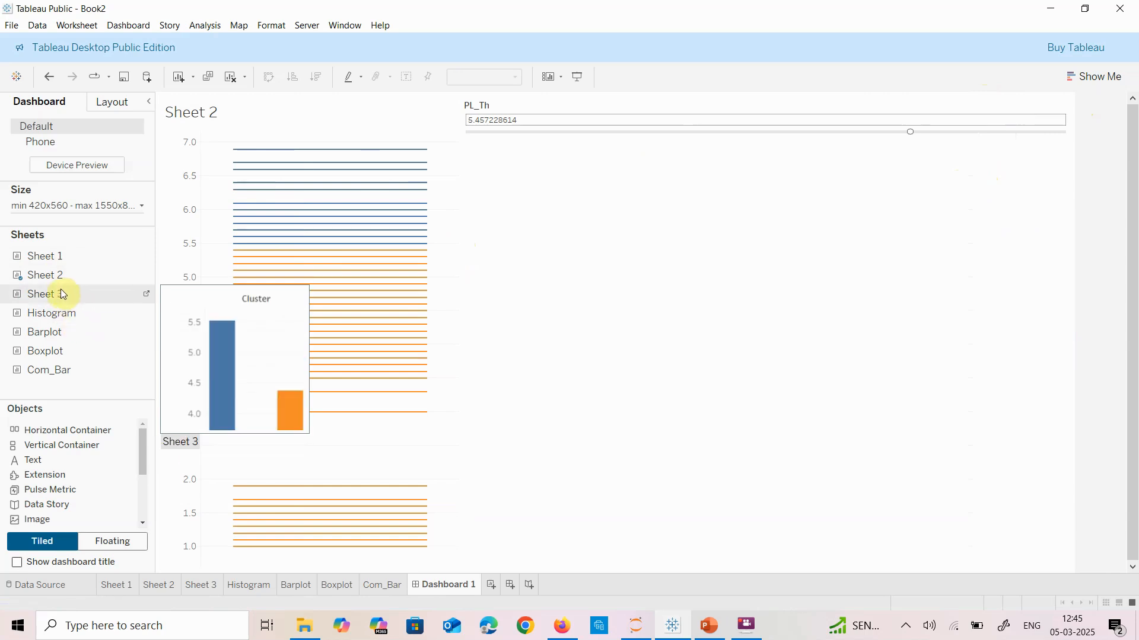
drag(62, 293, 617, 279)
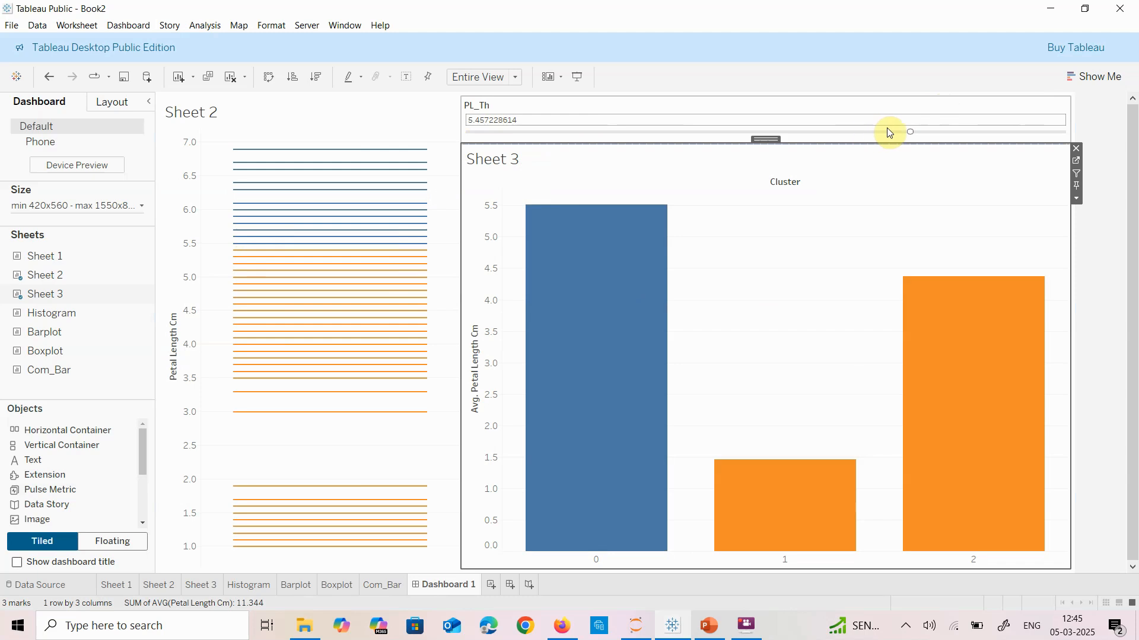
Step: Test the PL_Th threshold at about 1.56 against both charts, and set it to about 4.48
drag(910, 131, 524, 137)
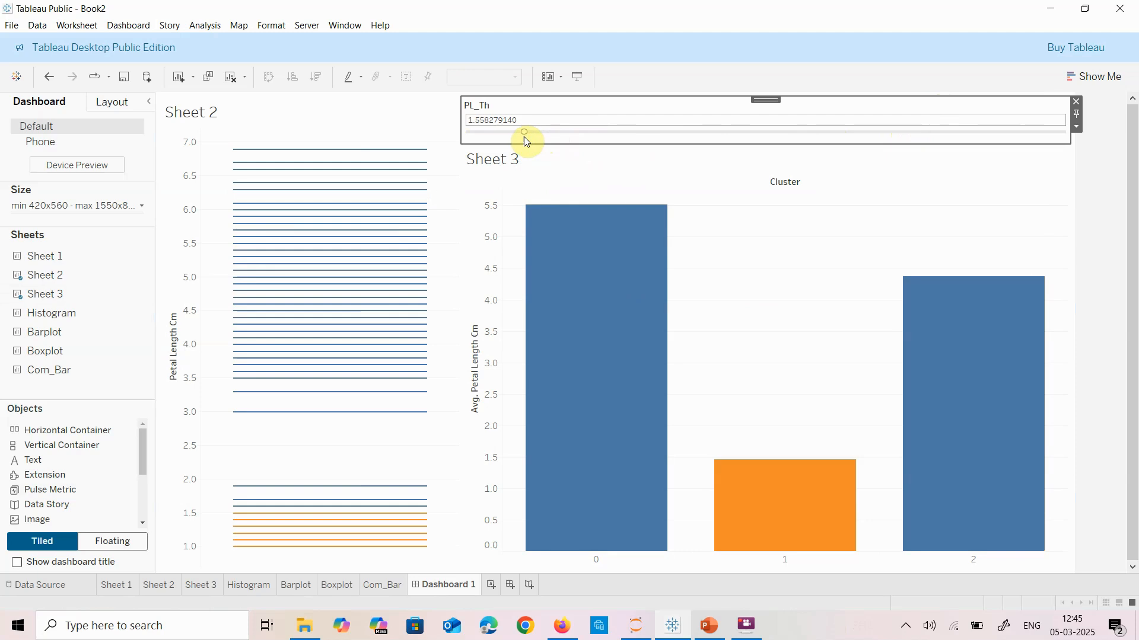
mouse_move(735, 524)
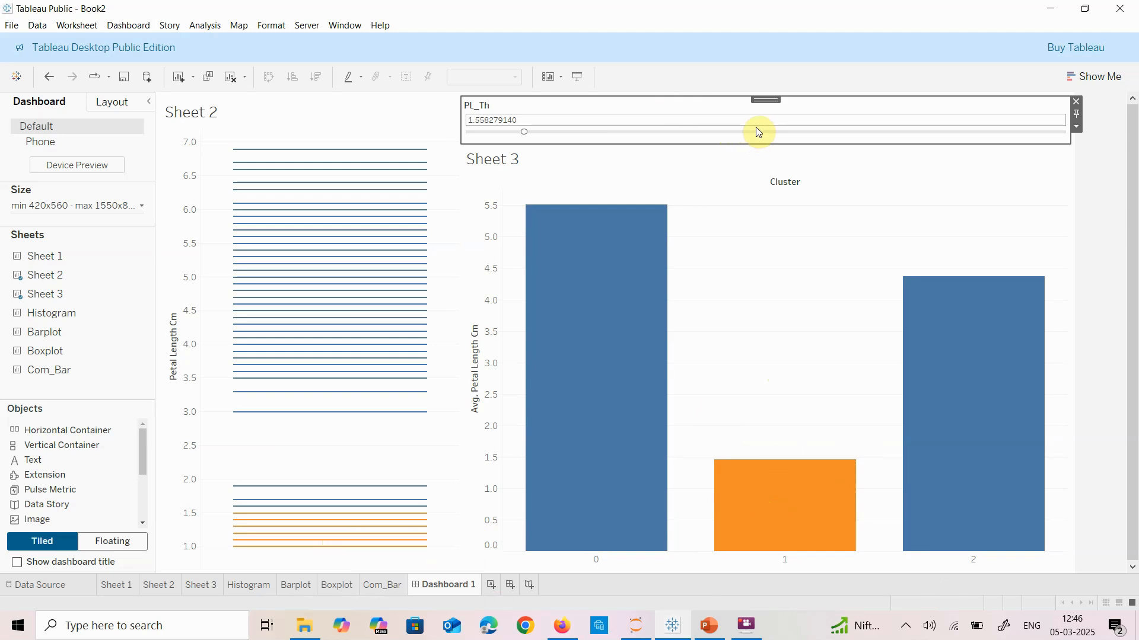
click(813, 132)
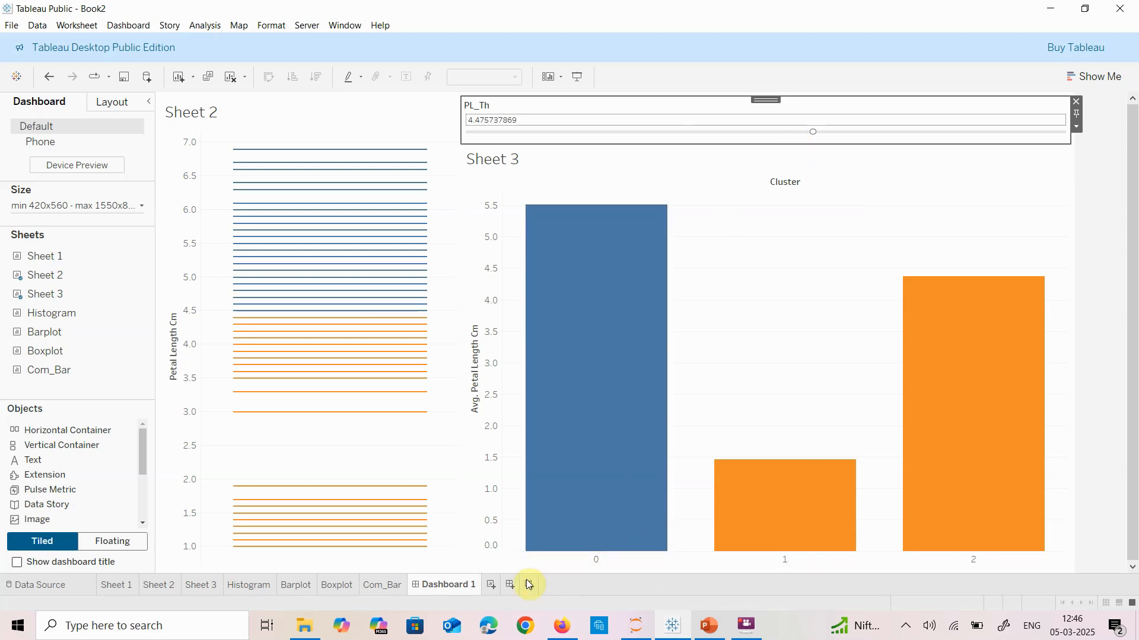
Step: Create a second dashboard and set its maximum width to 1650 px
click(512, 587)
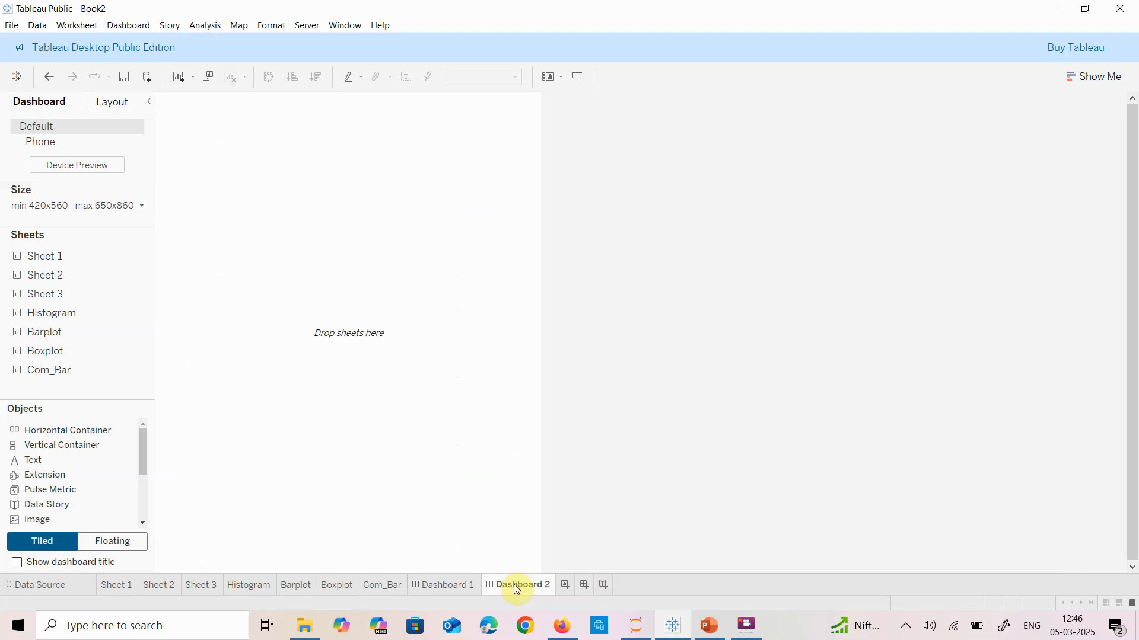
click(140, 206)
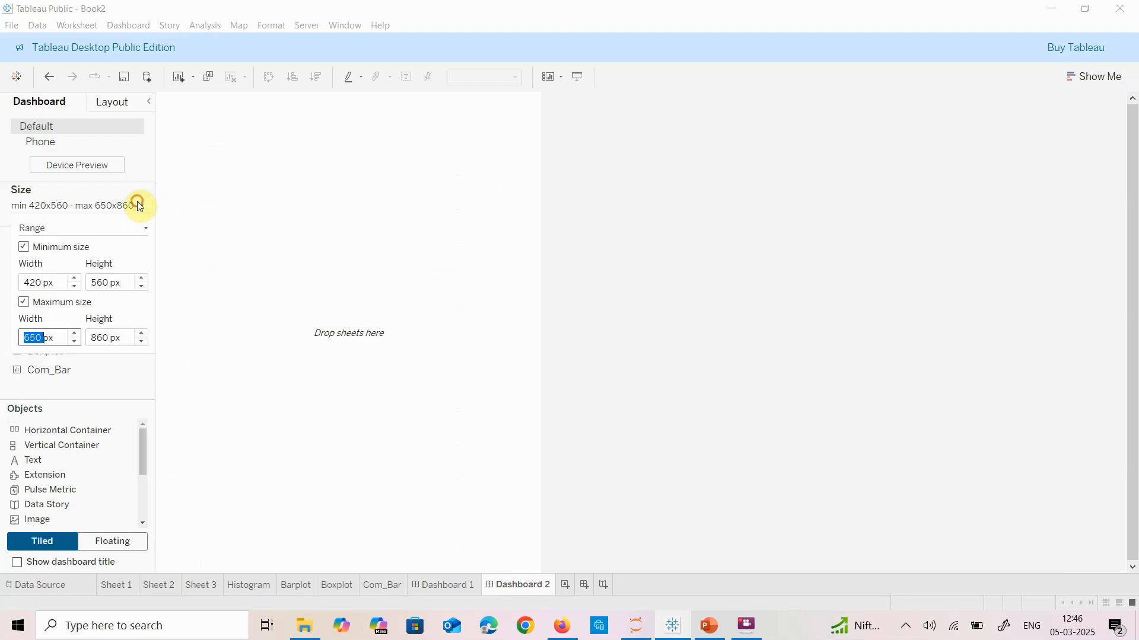
click(75, 334)
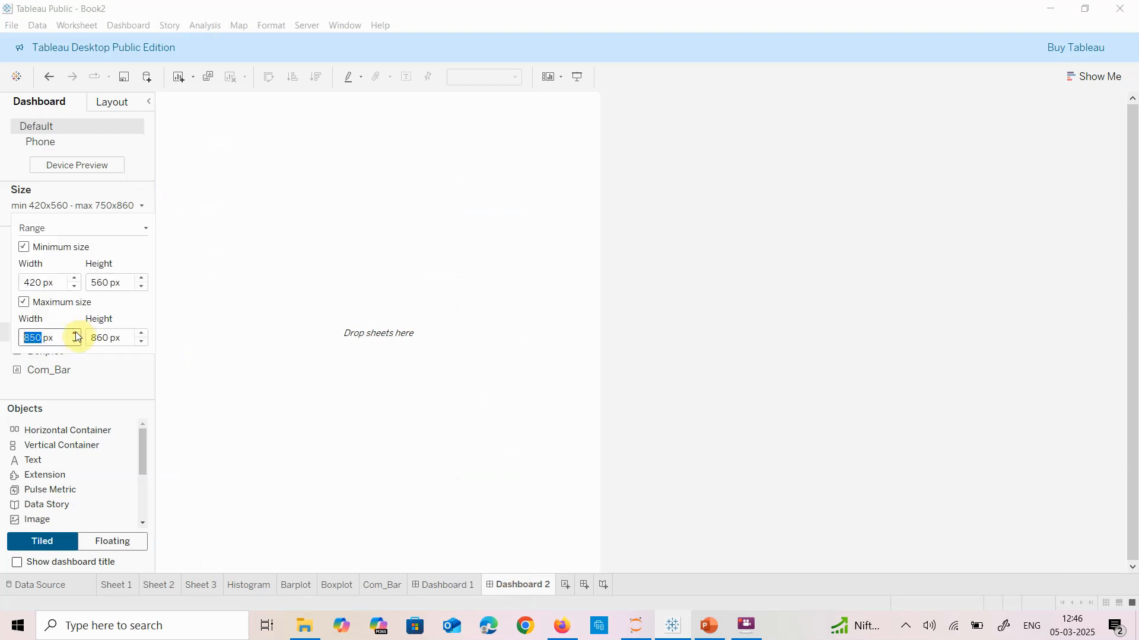
drag(75, 334, 76, 337)
click(315, 376)
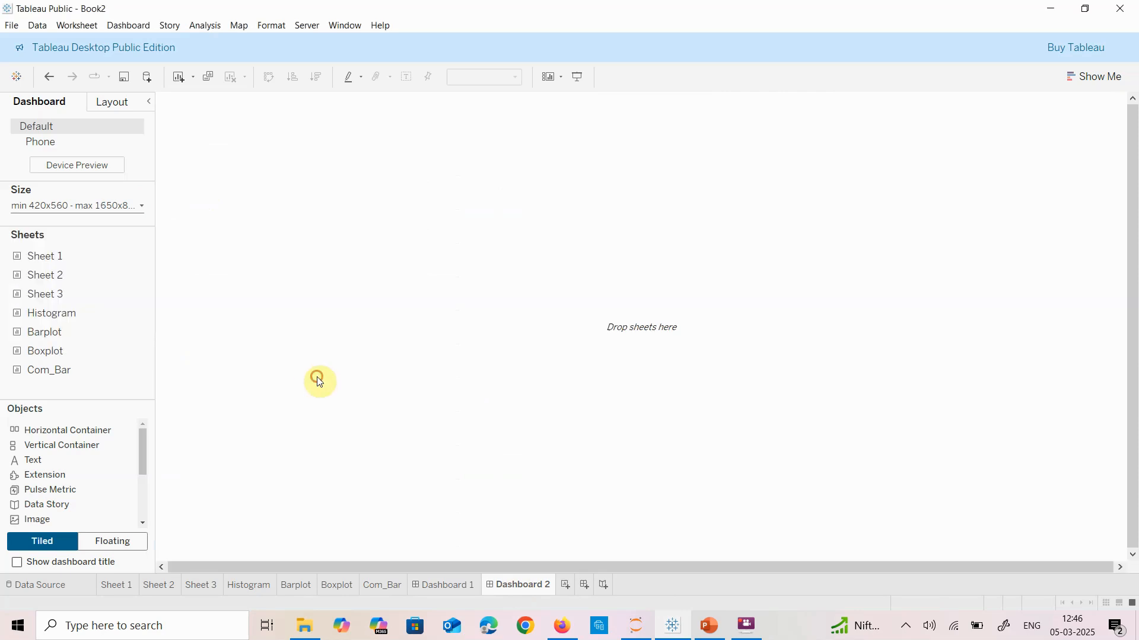
Step: Add the Com_Bar sheet to Dashboard 2
double_click(125, 348)
mouse_move(85, 377)
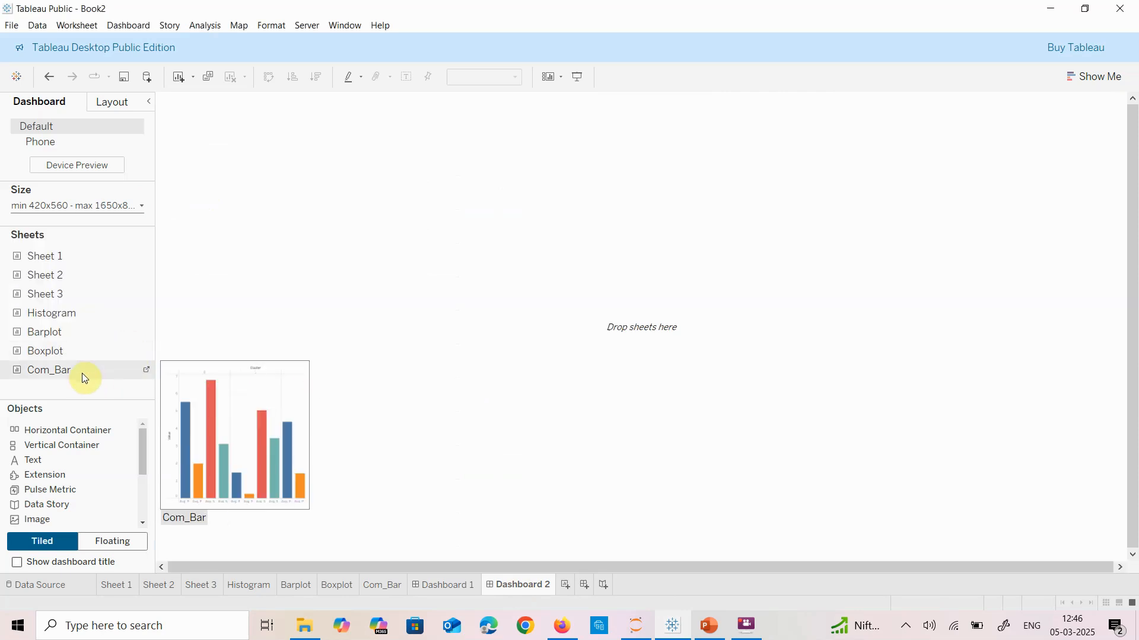
mouse_move(82, 374)
mouse_down()
mouse_move(279, 226)
mouse_move(296, 175)
mouse_up()
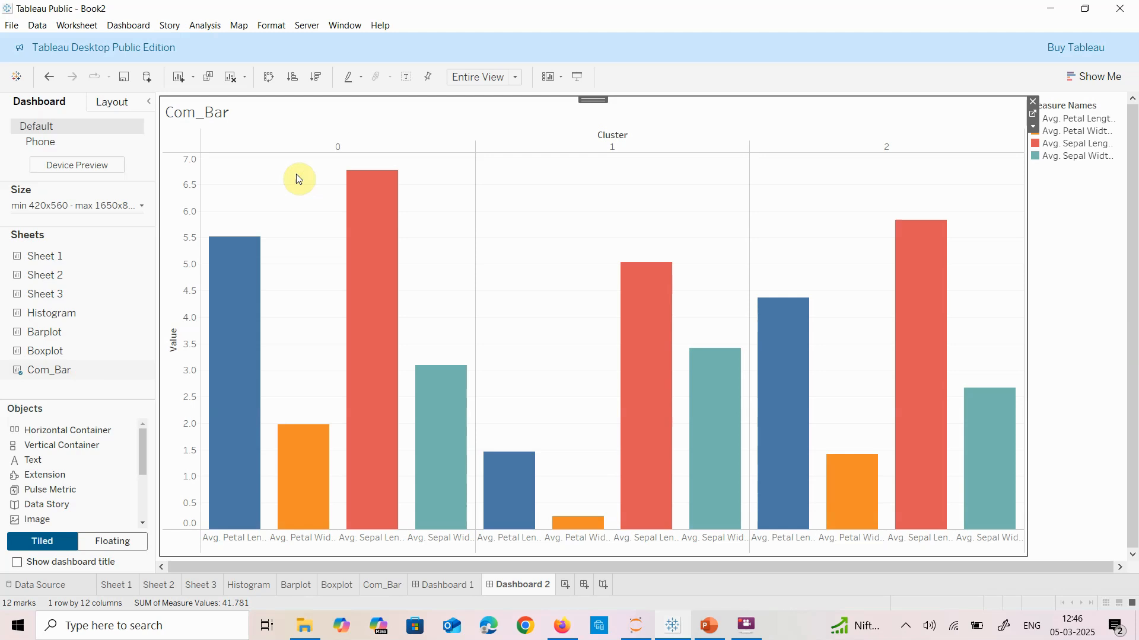
Step: Create a new worksheet and place Petal Length Cm in the columns as a dimension
click(566, 584)
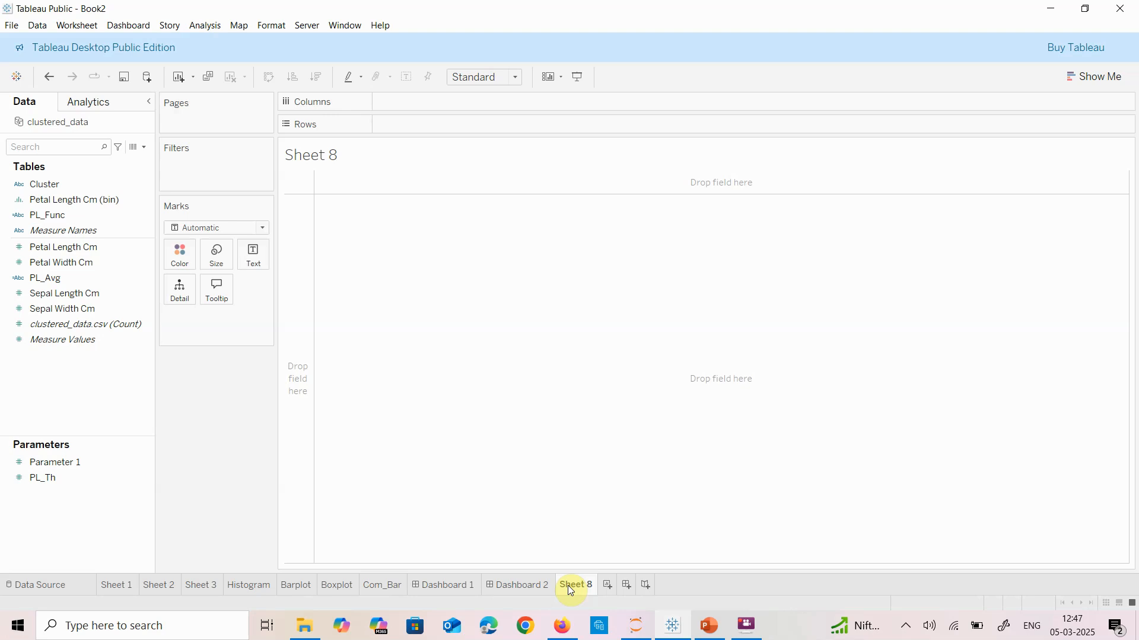
click(83, 266)
mouse_move(80, 248)
mouse_down()
mouse_move(429, 115)
mouse_move(429, 100)
mouse_up()
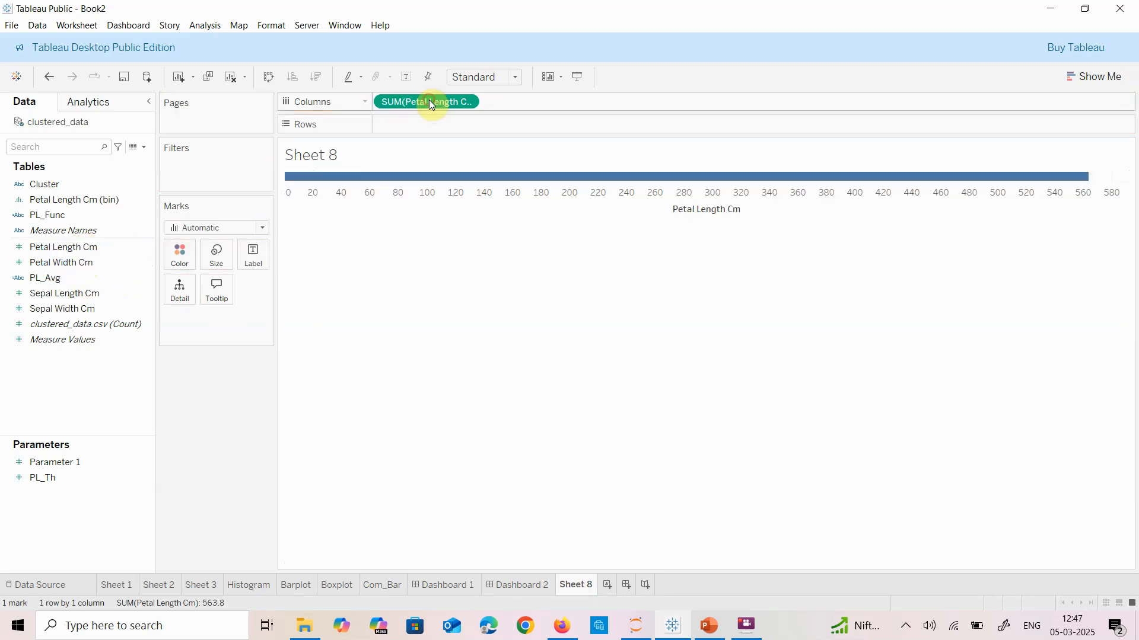
click(469, 102)
click(437, 219)
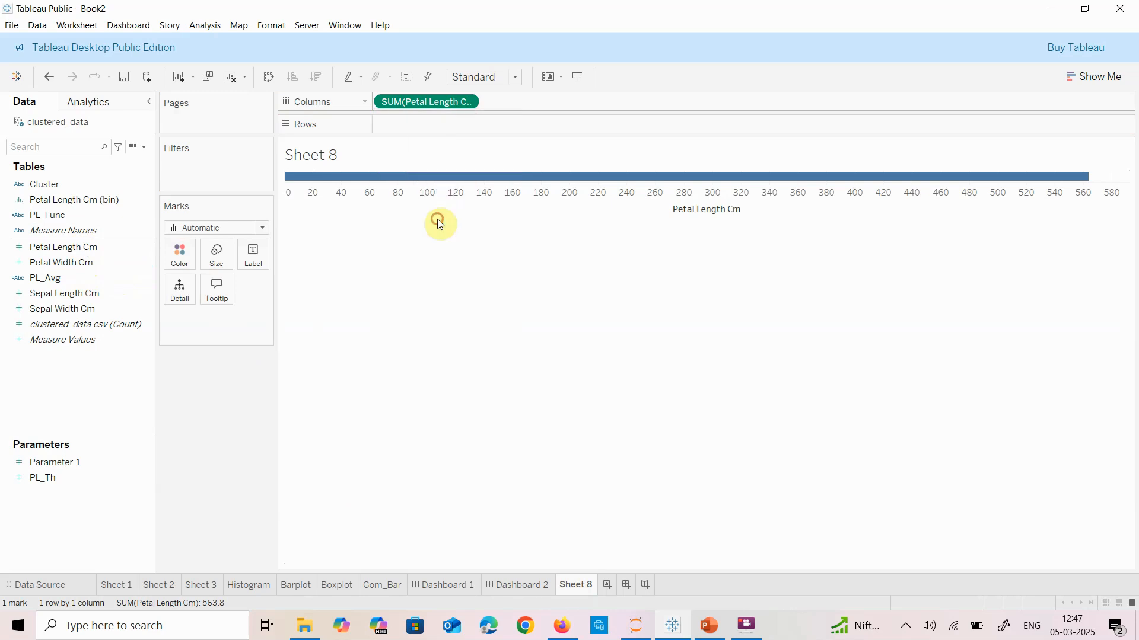
click(1098, 83)
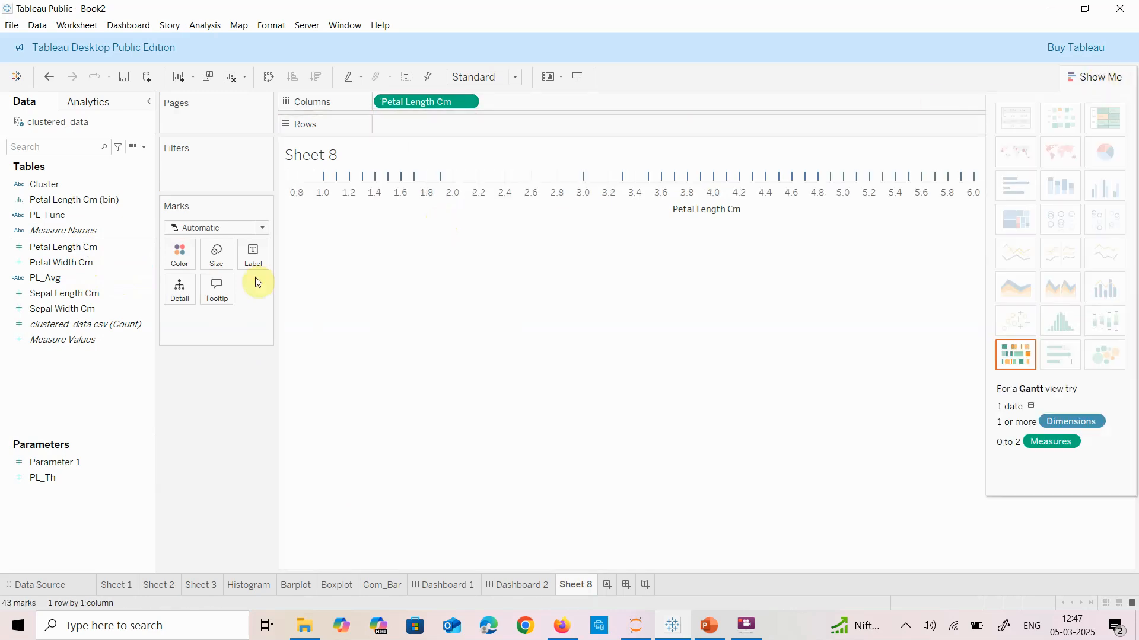
Step: Add Sepal Length Cm to the rows as a dimension to form a scatter plot
click(74, 297)
drag(74, 296, 421, 130)
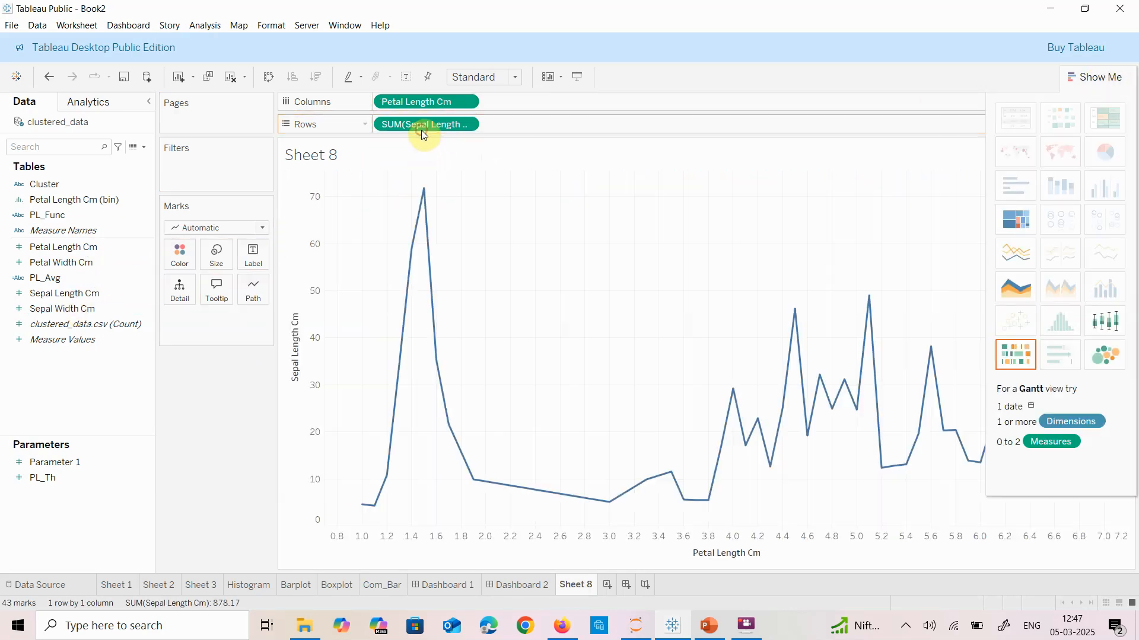
click(466, 124)
click(455, 243)
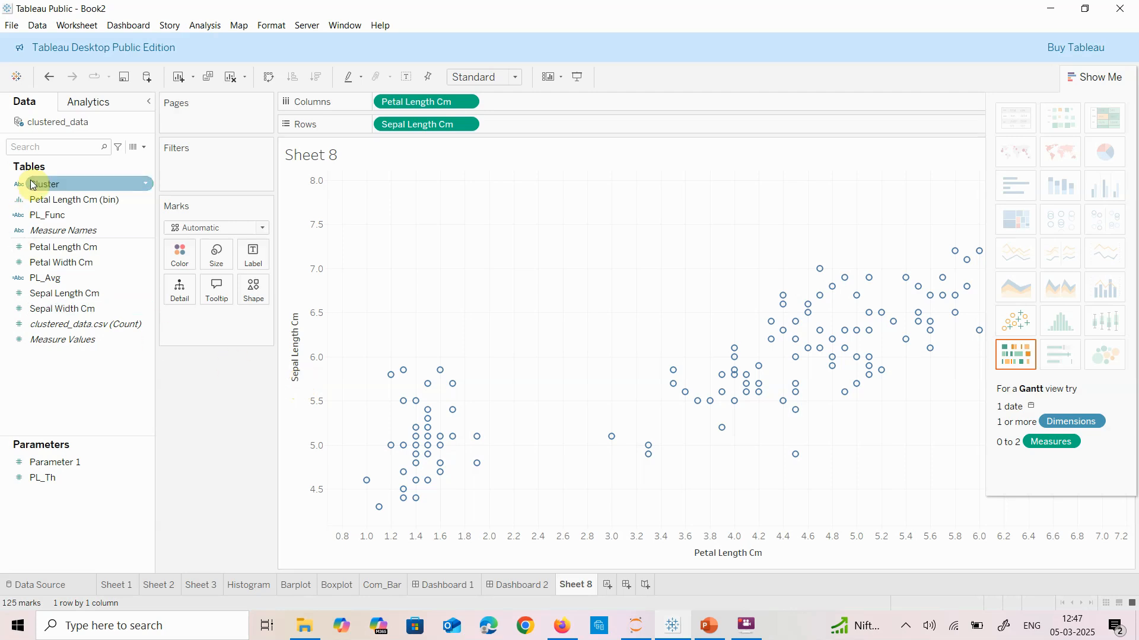
Step: Color the scatter plot marks by Cluster and assign green to cluster 0
drag(31, 184, 175, 255)
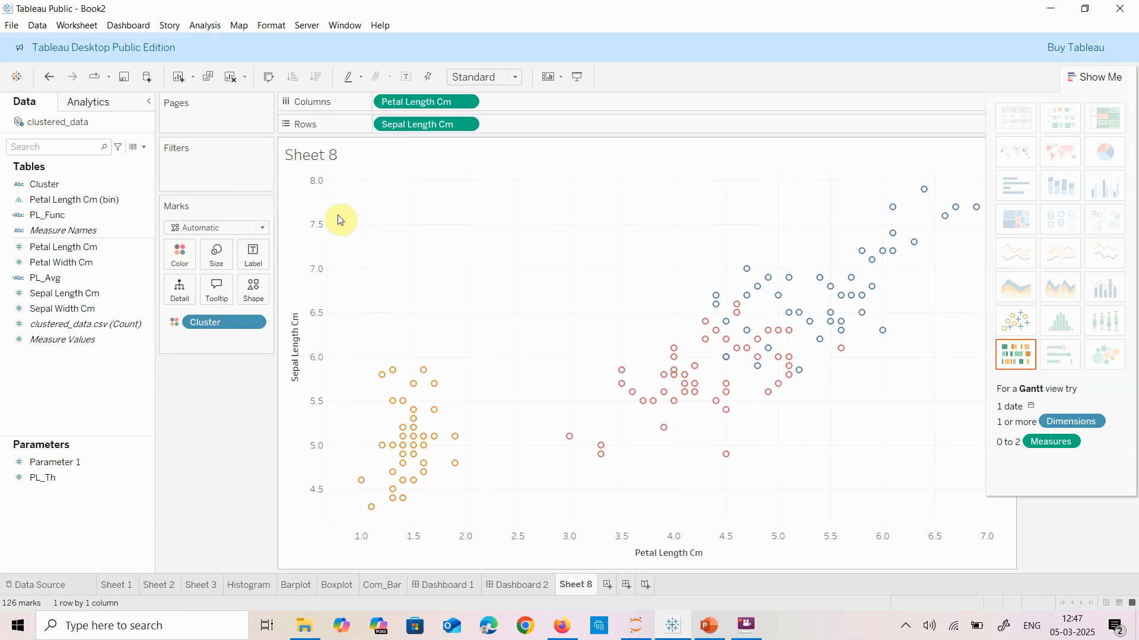
click(178, 262)
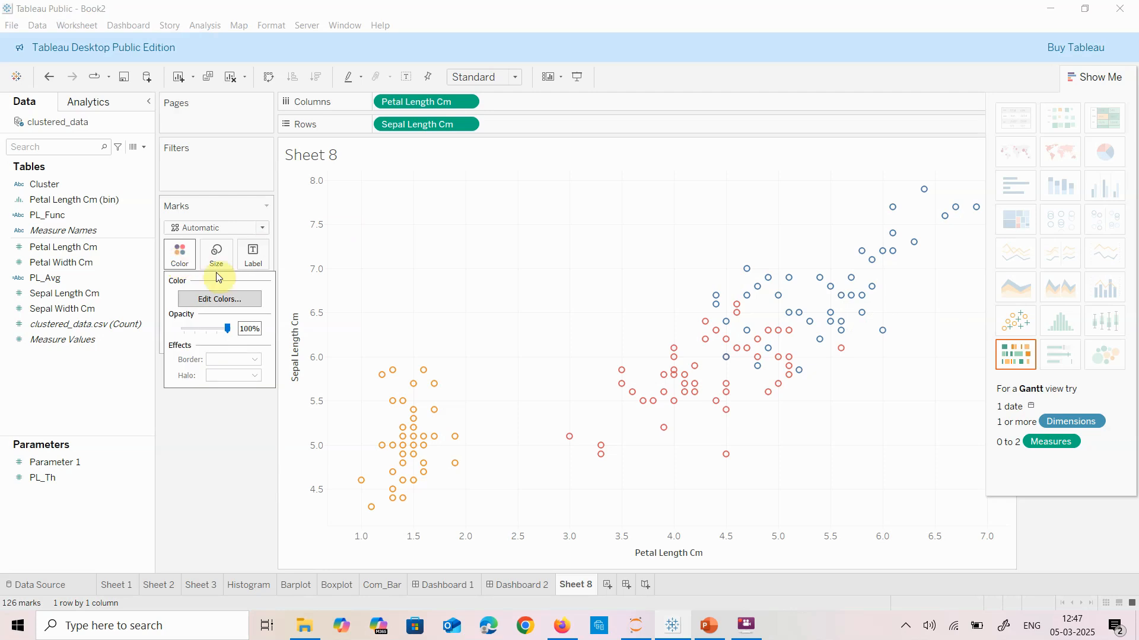
click(222, 298)
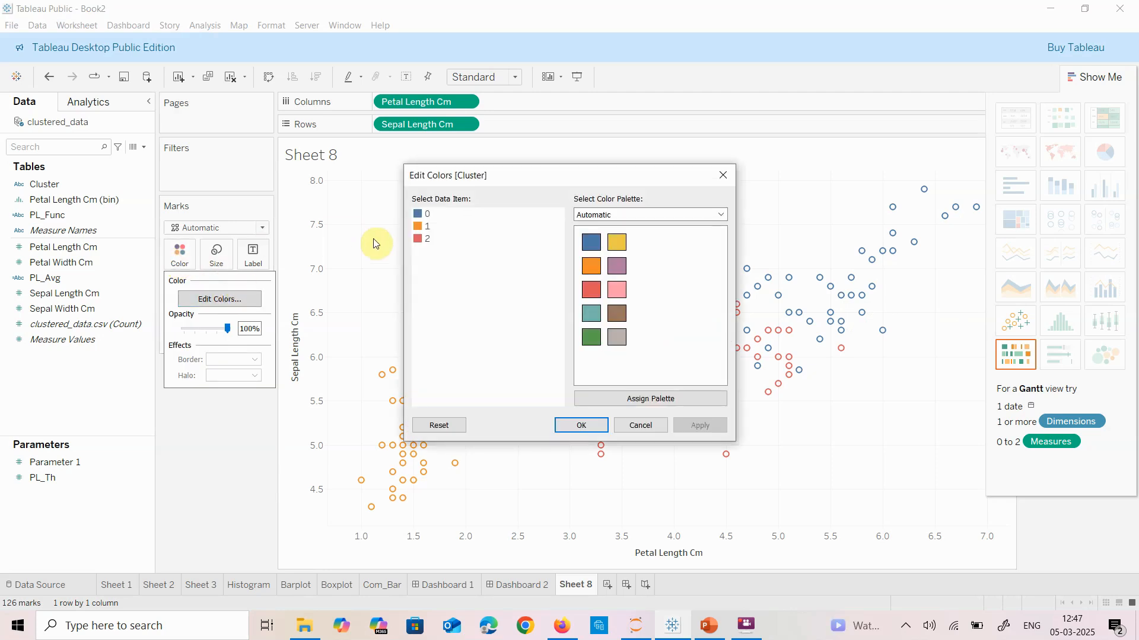
click(592, 338)
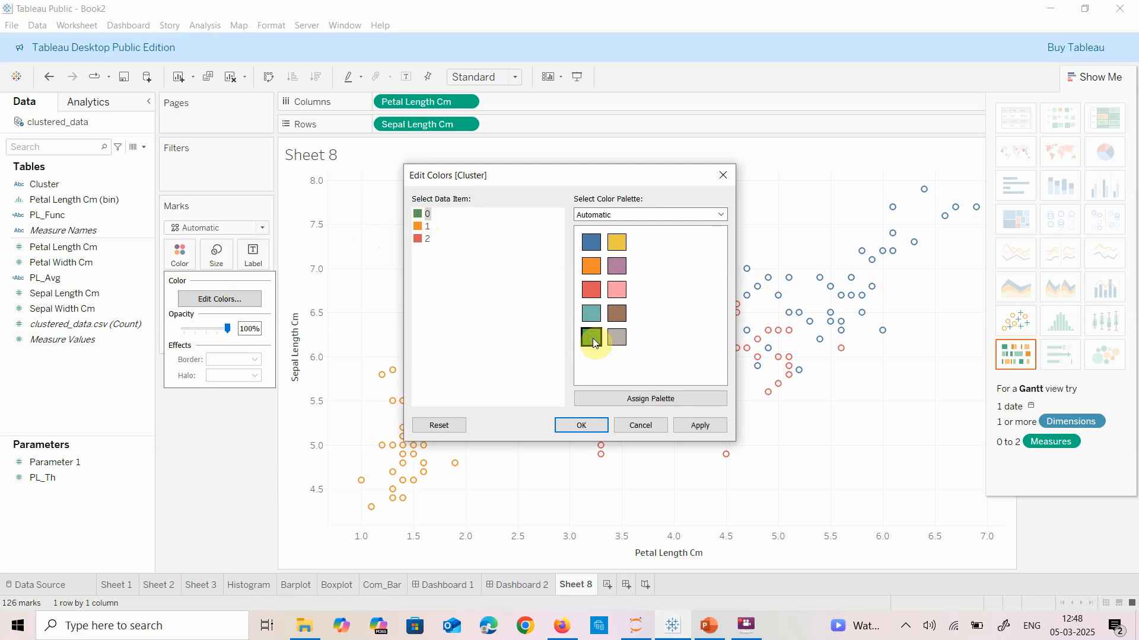
click(687, 429)
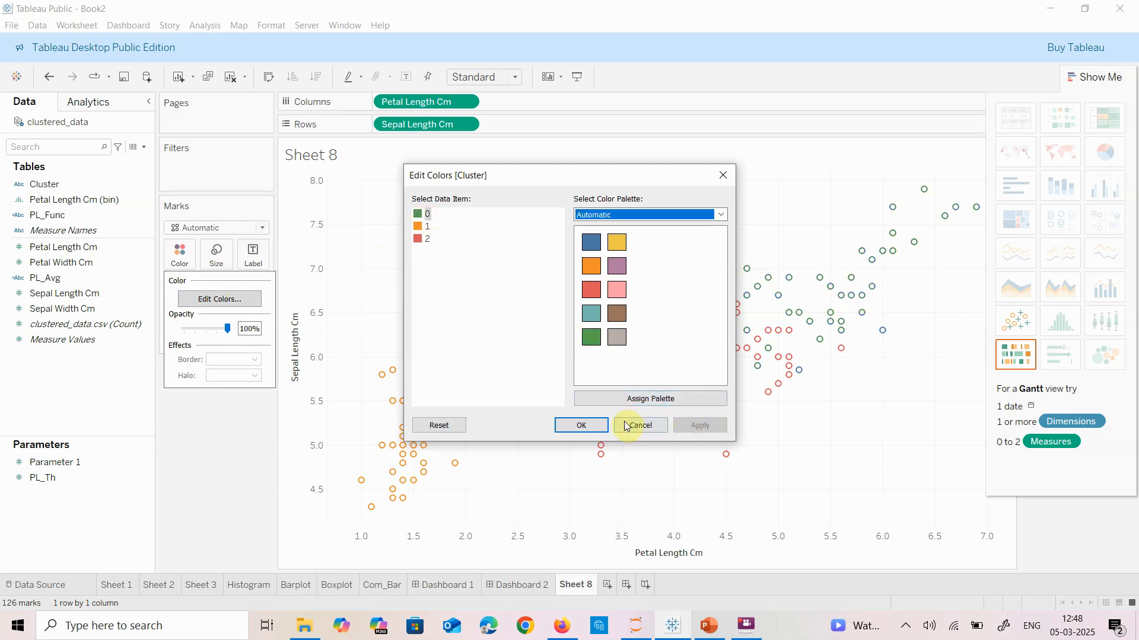
click(602, 425)
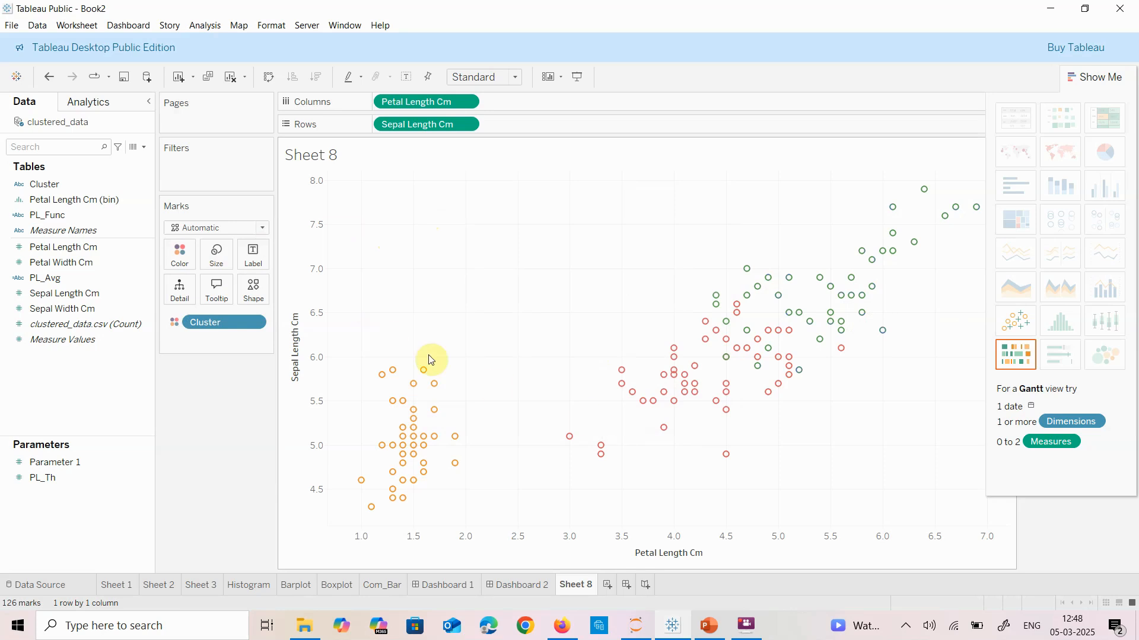
Step: Change the color of cluster 1 to blue in the scatter plot
click(181, 257)
click(219, 298)
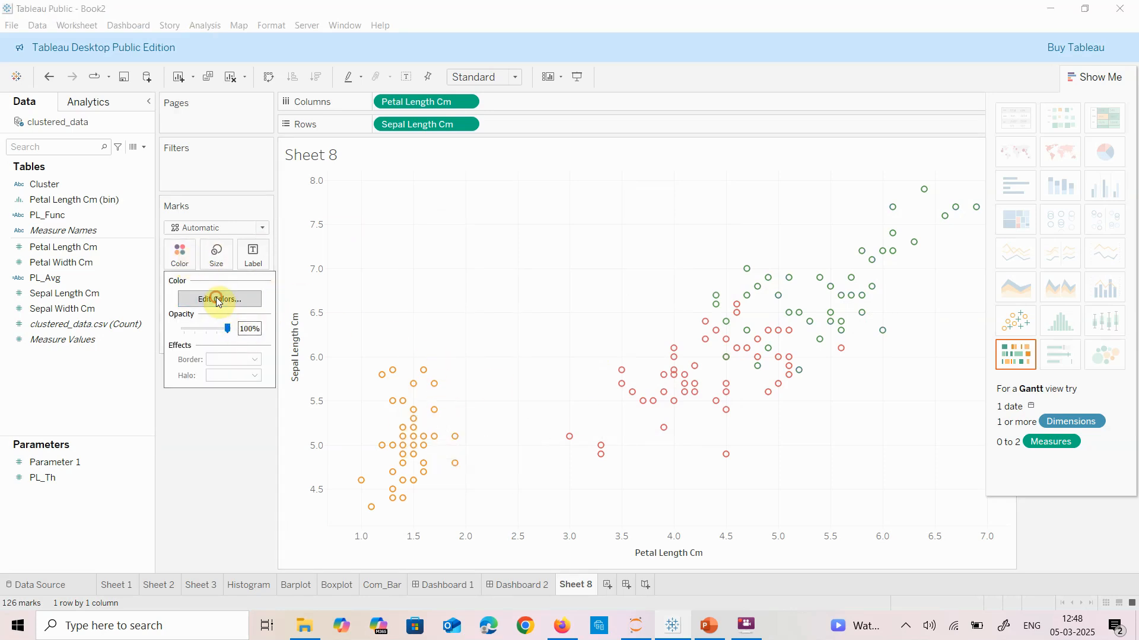
click(420, 231)
click(591, 242)
click(699, 426)
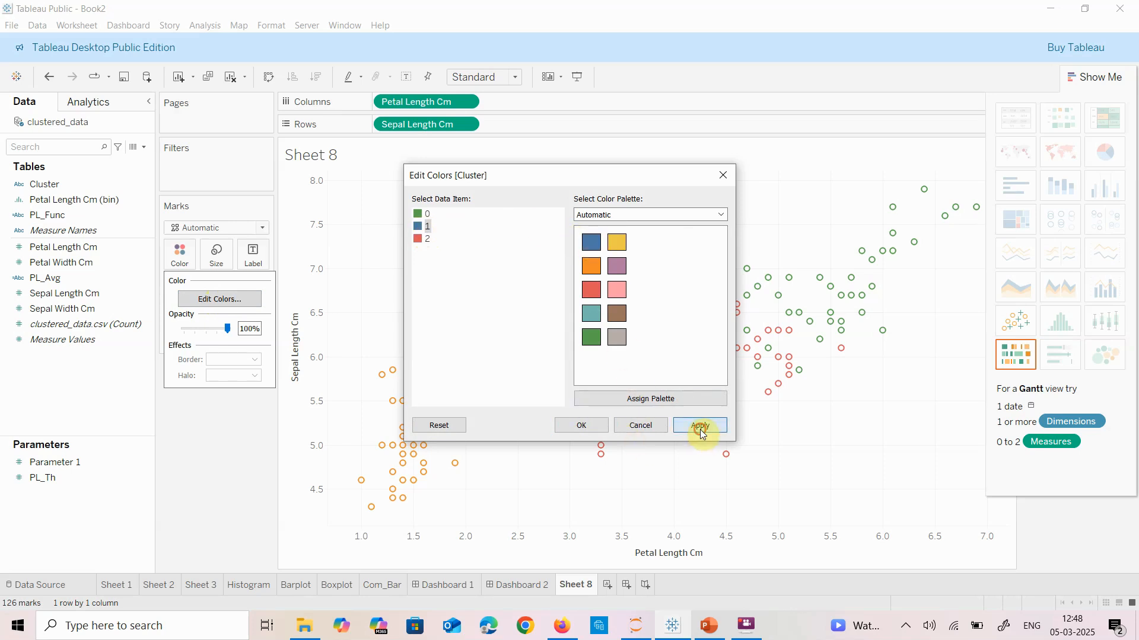
click(581, 426)
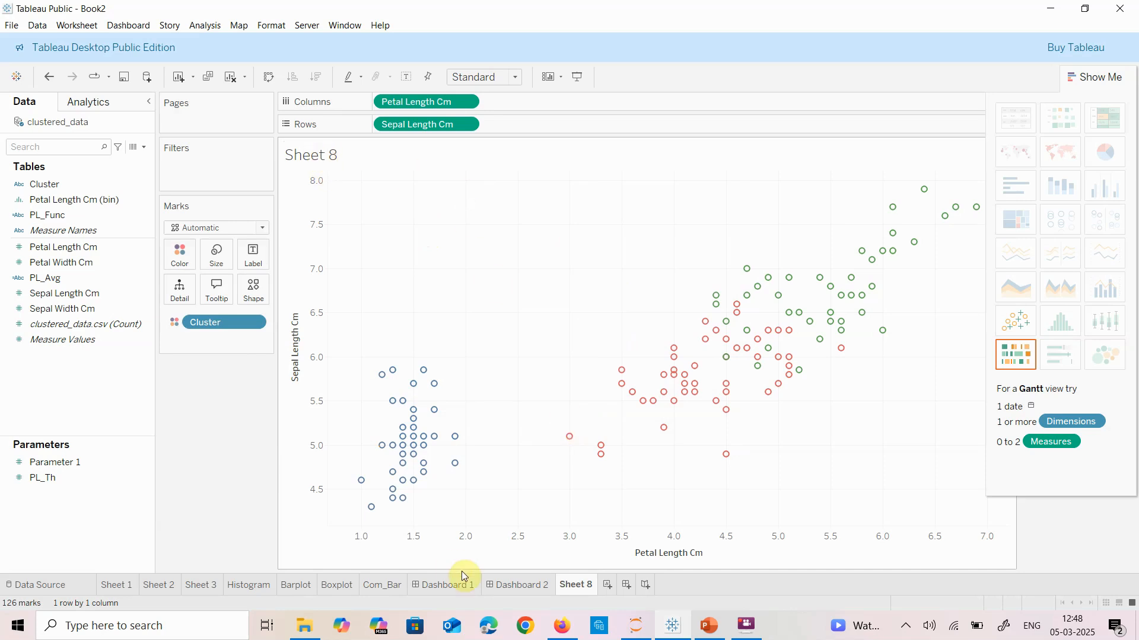
Step: Rename the Sheet 8 worksheet as Scatter
right_click(577, 585)
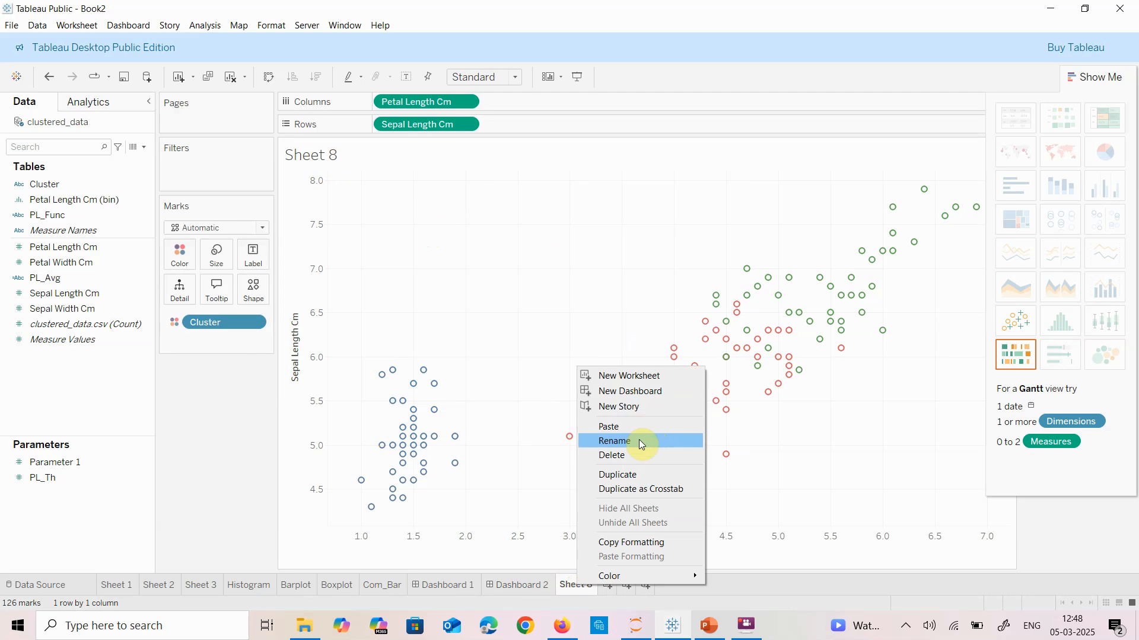
click(640, 442)
text(Scatter)
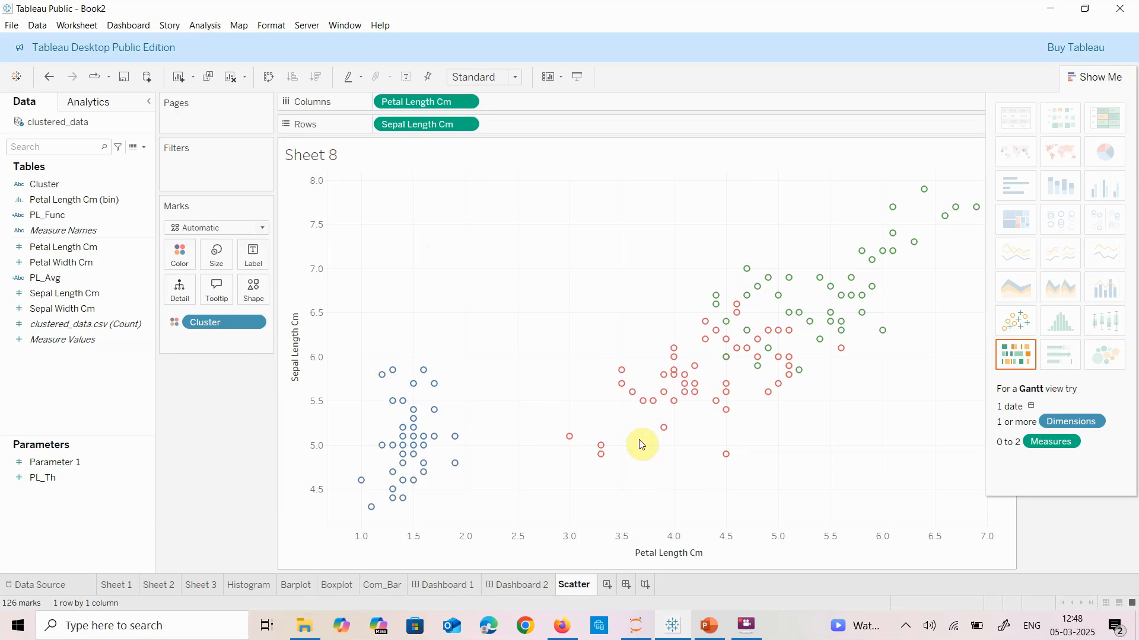
Step: In Dashboard 2, narrow the Com_Bar chart to about half the width and place the Scatter sheet beside it, below the Measure Names legend
click(521, 585)
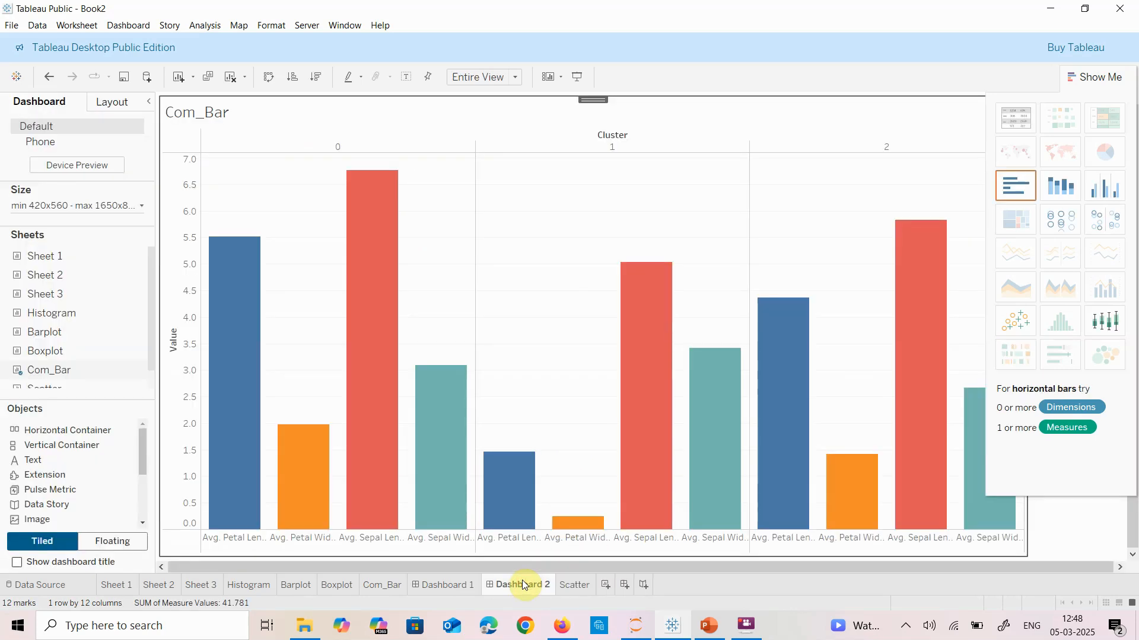
click(1097, 76)
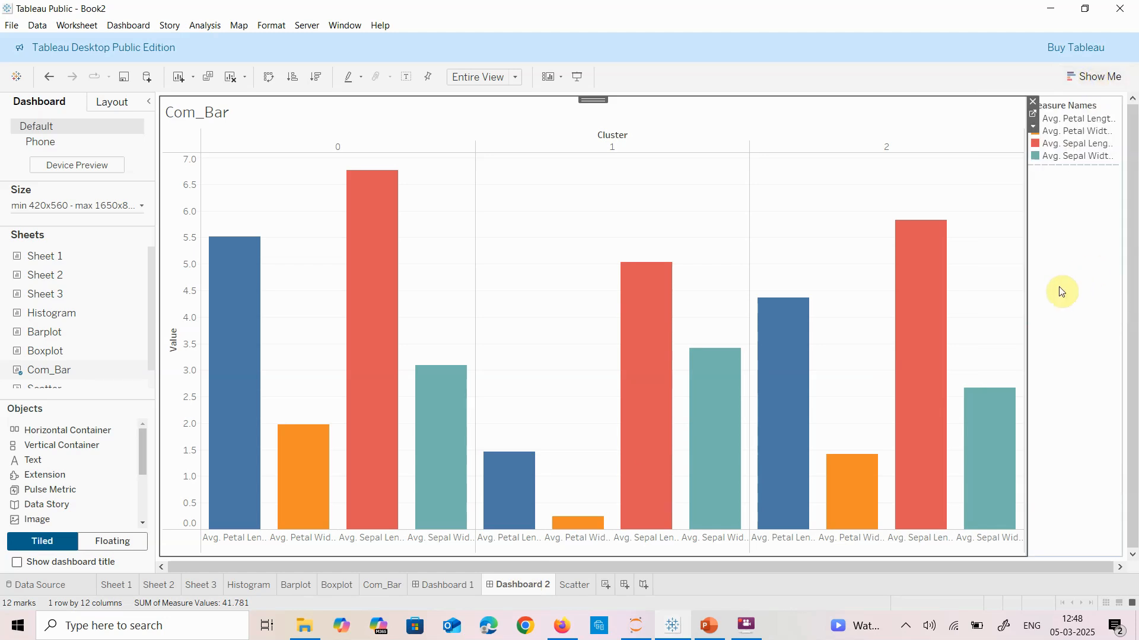
drag(1028, 279, 614, 283)
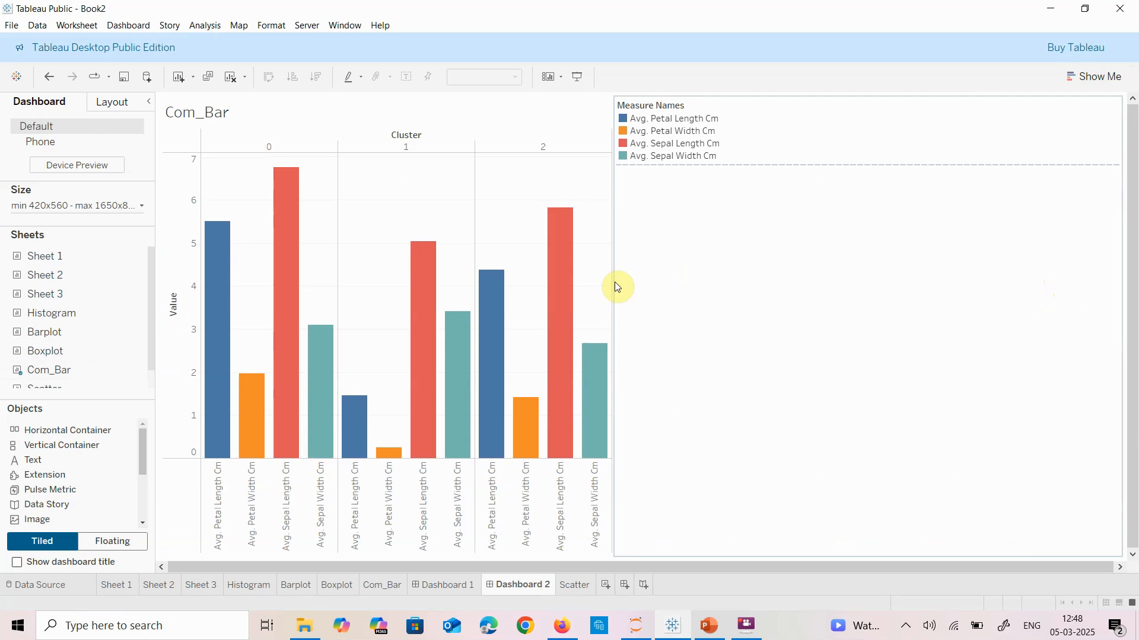
scroll(87, 338, down, 2)
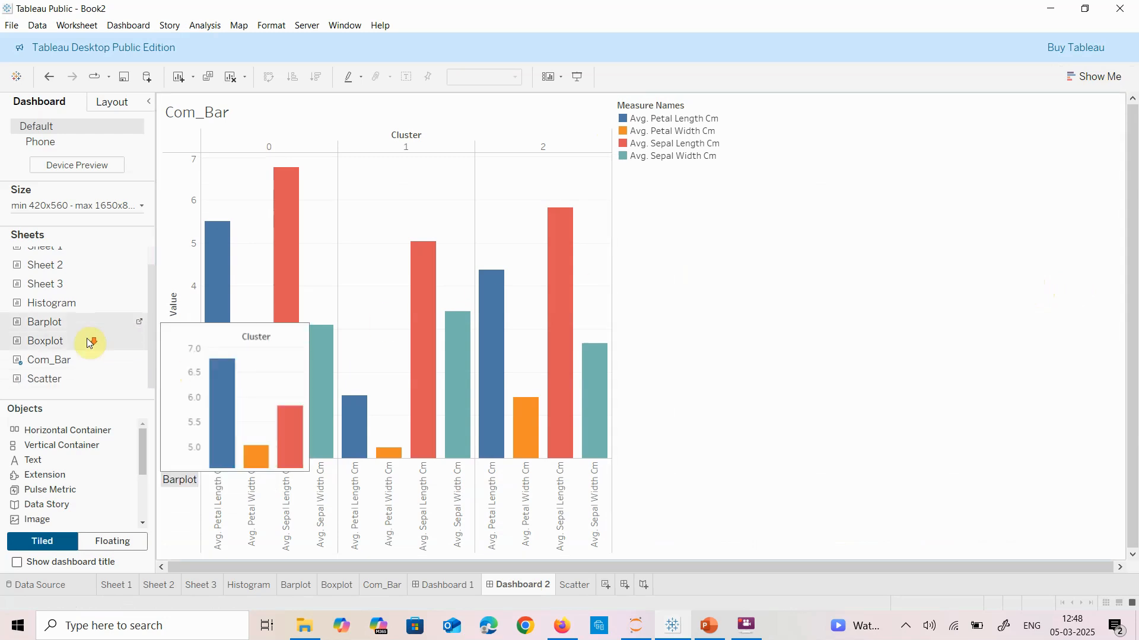
drag(79, 379, 838, 304)
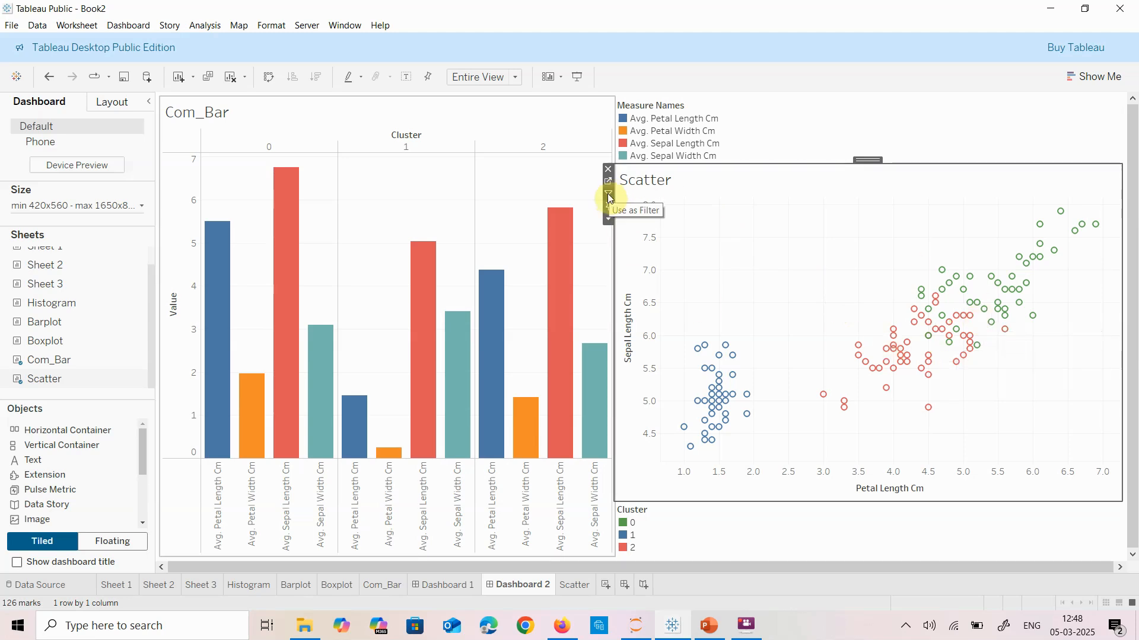
Step: Try the Scatter chart as a filter by selecting one point each from clusters 2, 0 and 1, and turn its filtering off again
click(895, 351)
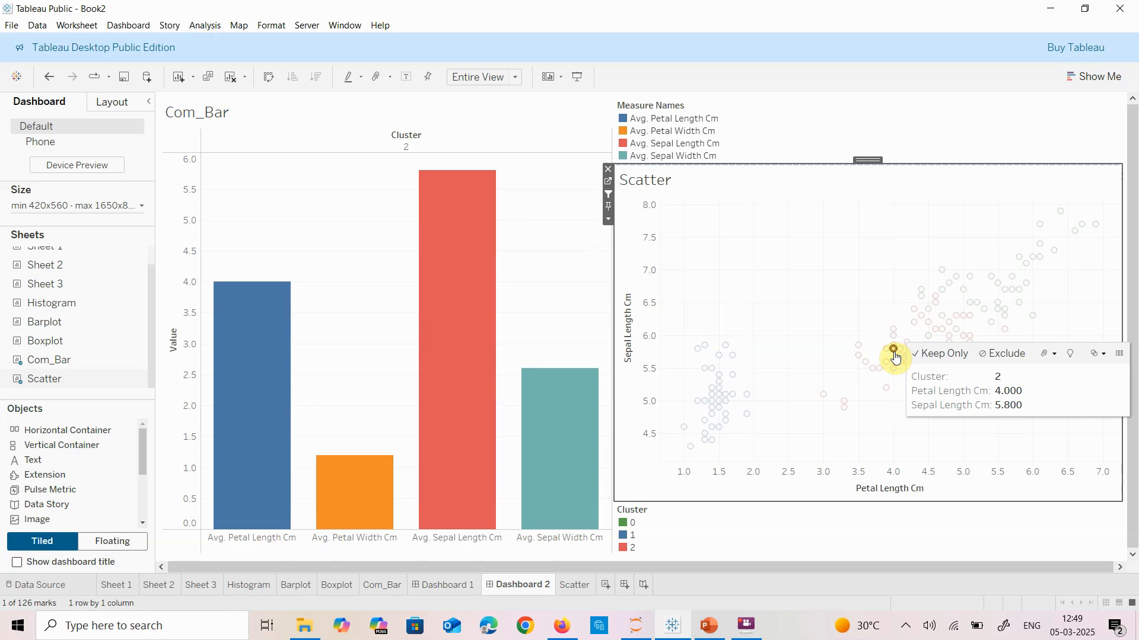
click(1033, 258)
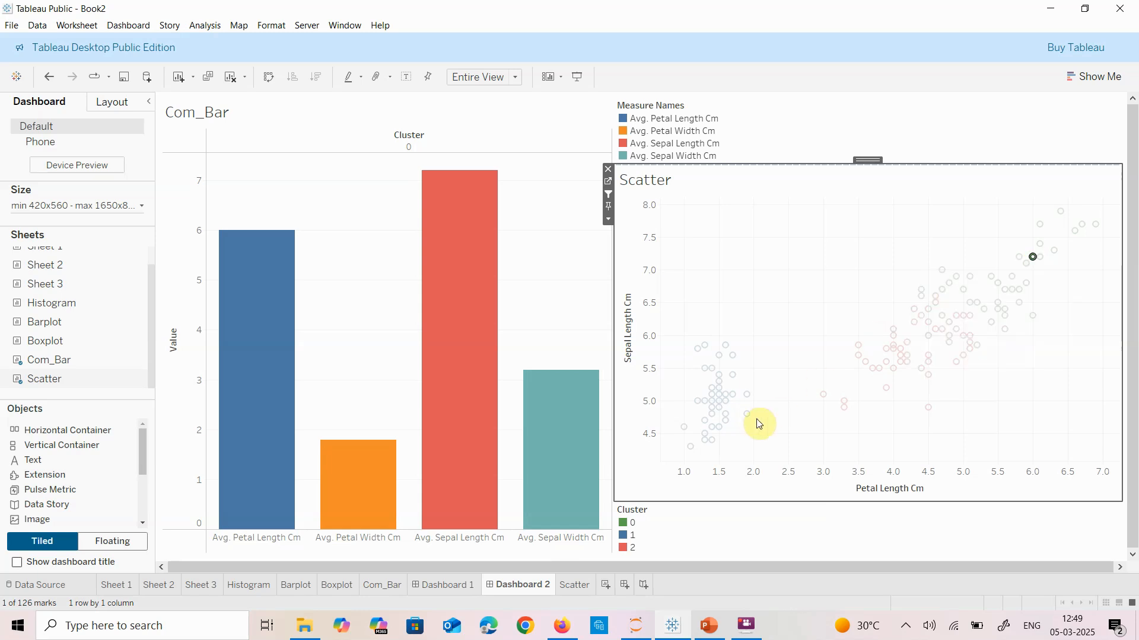
click(713, 410)
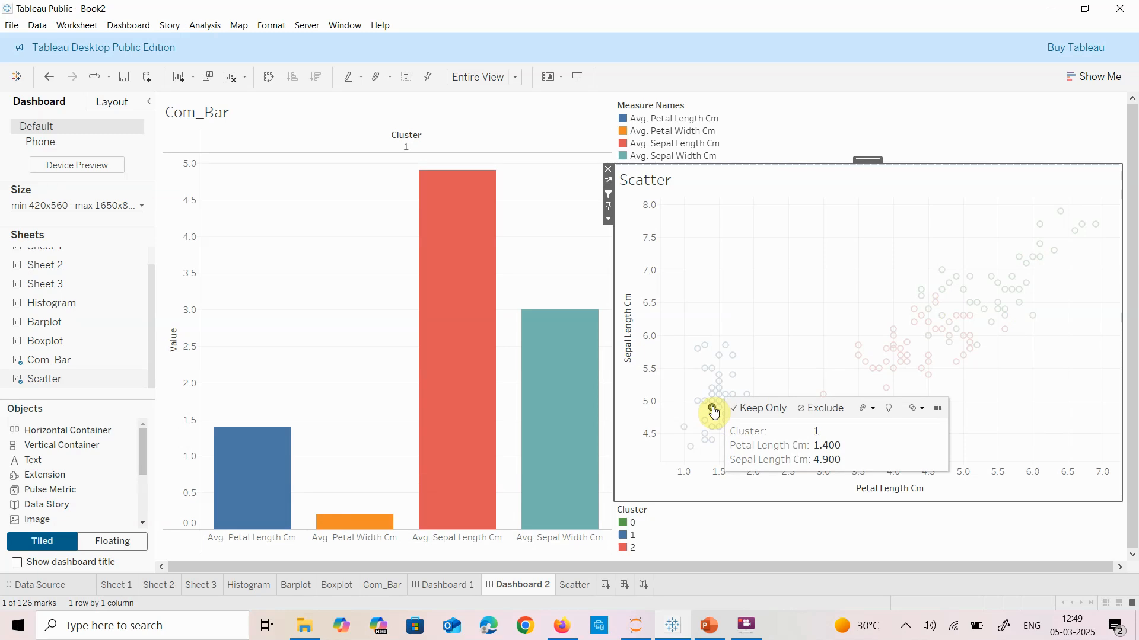
click(608, 196)
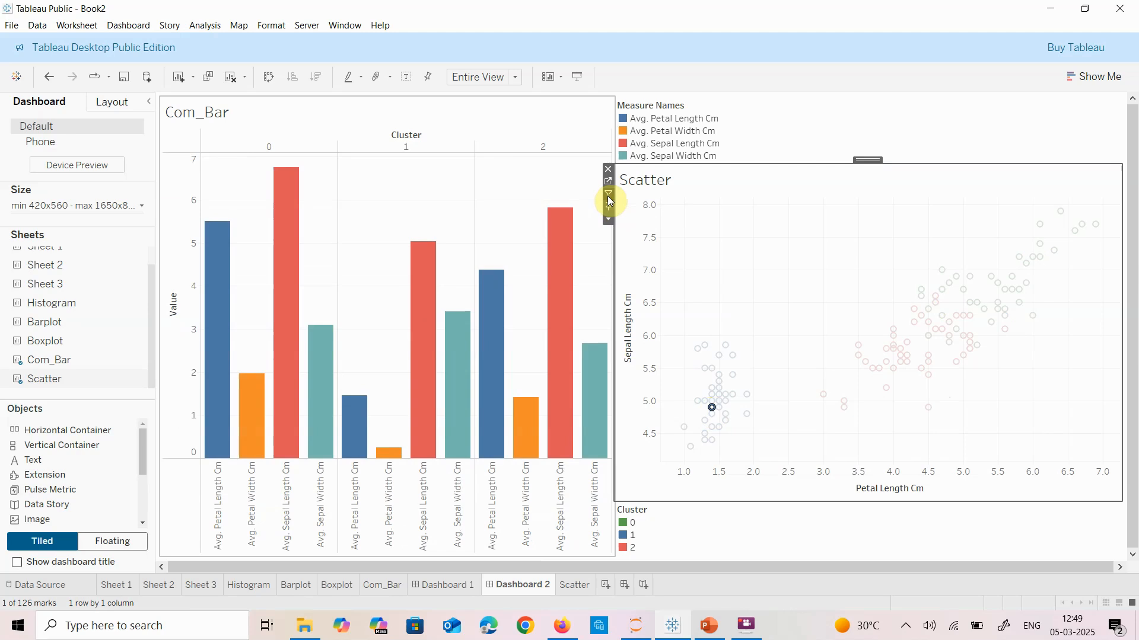
Step: Use the Com_Bar chart as a filter and select the average sepal length bars of cluster 1 and cluster 0 in turn
click(477, 121)
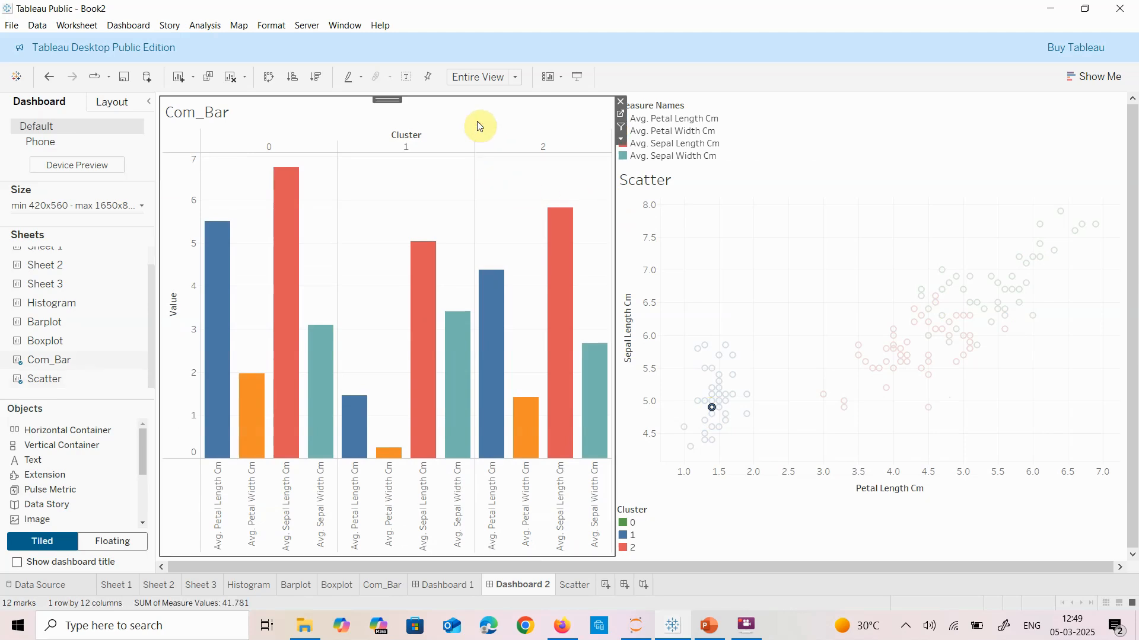
click(622, 127)
click(427, 273)
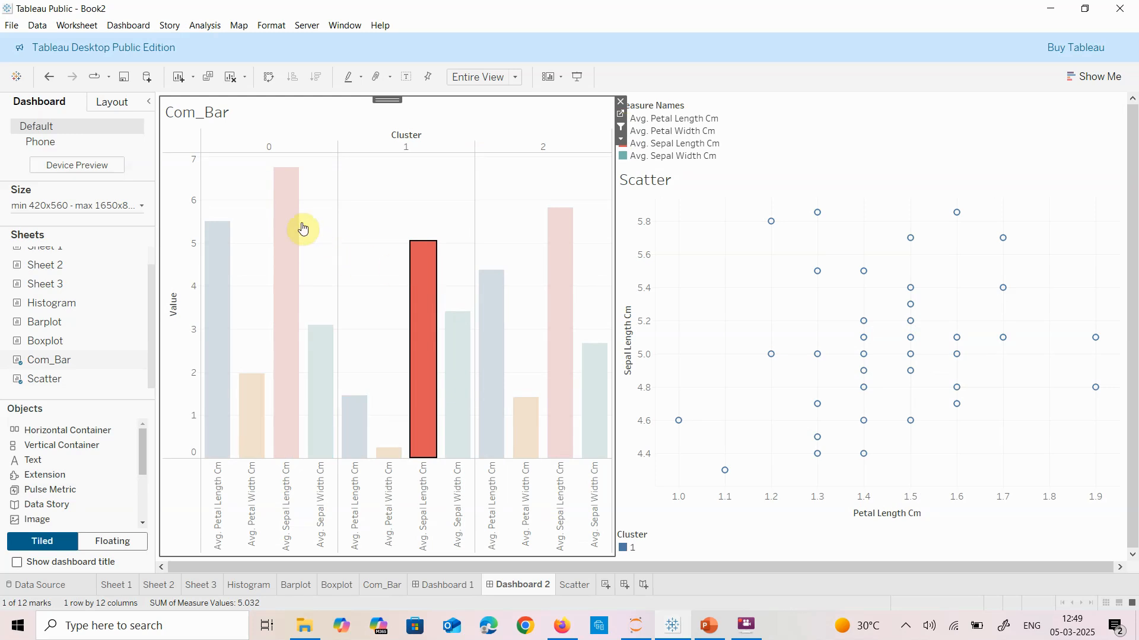
click(282, 209)
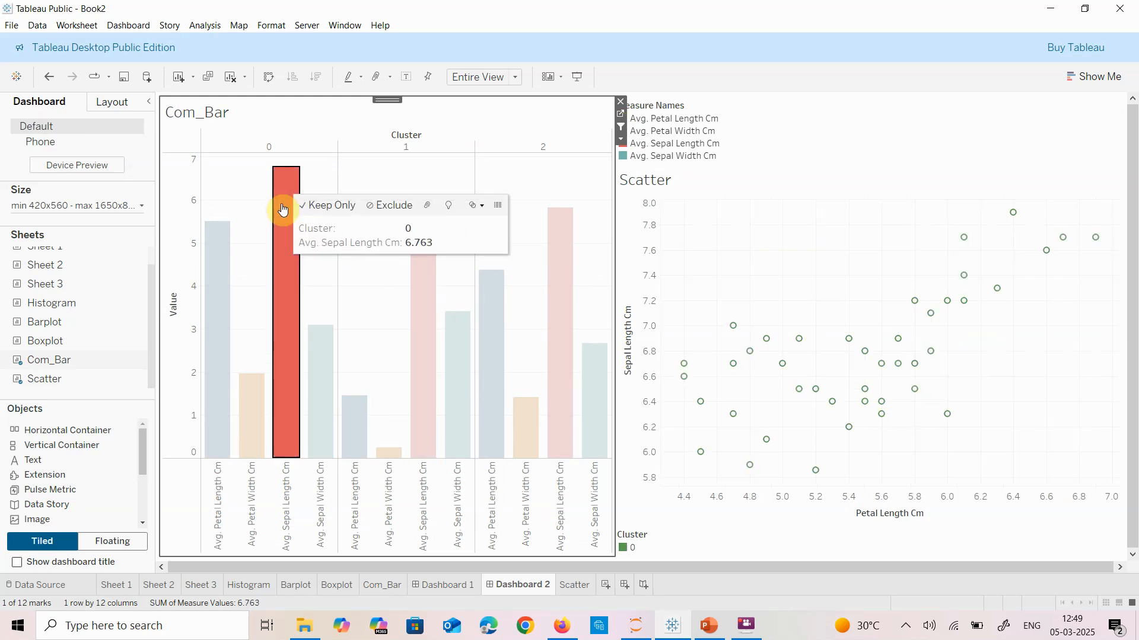